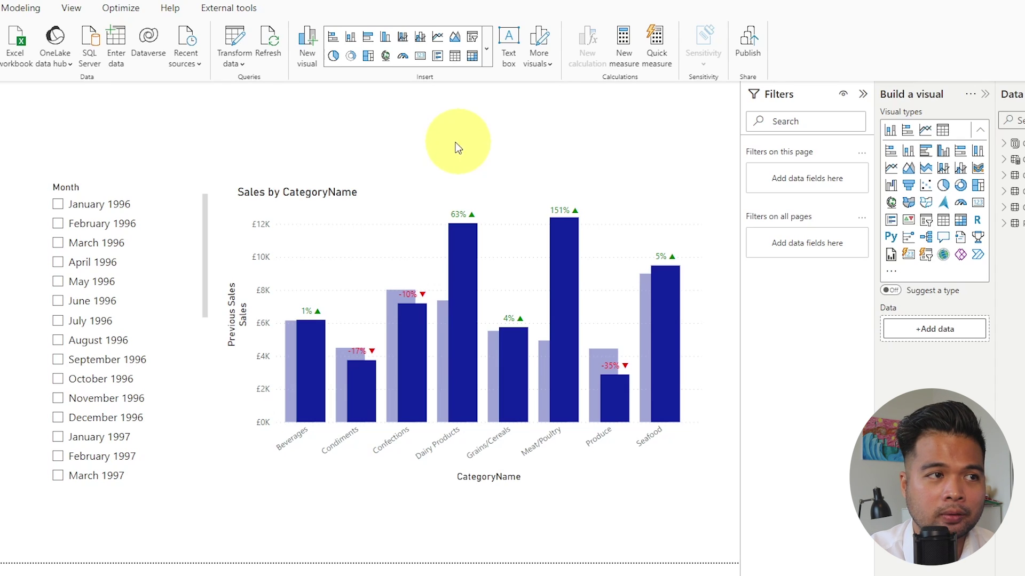
{"action": "left_click_drag", "start_coordinate": [232, 202], "coordinate": [251, 200]}
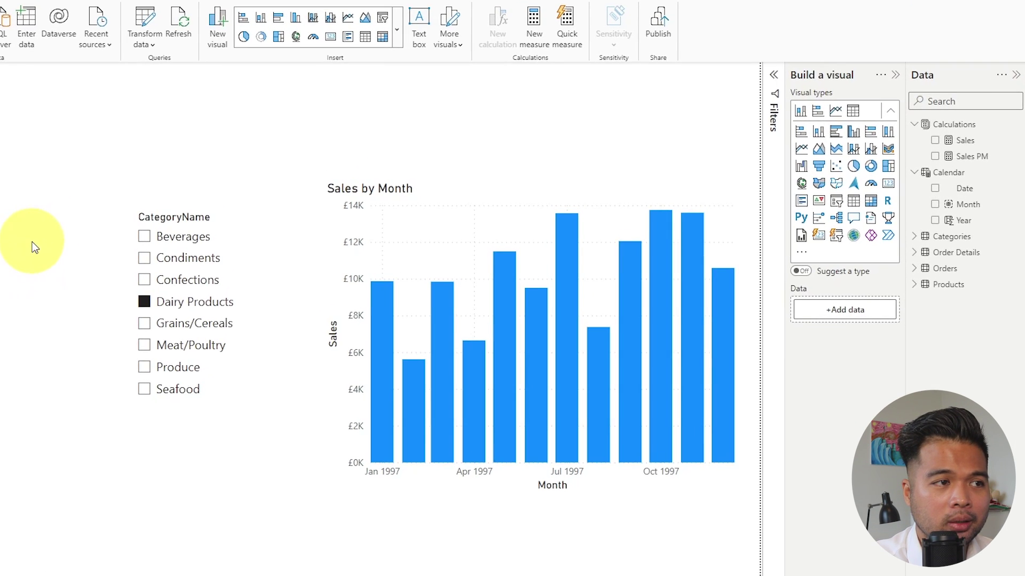
- Filter the Sales by Month chart by Confections and back to Dairy Products with the CategoryName slicer
{"action": "left_click", "coordinate": [200, 285]}
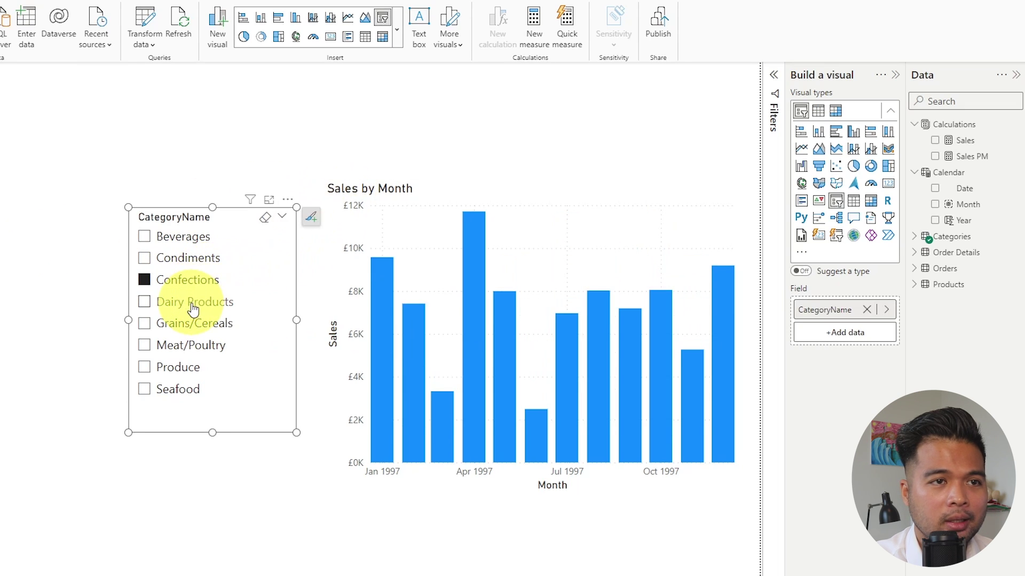
{"action": "left_click", "coordinate": [193, 309]}
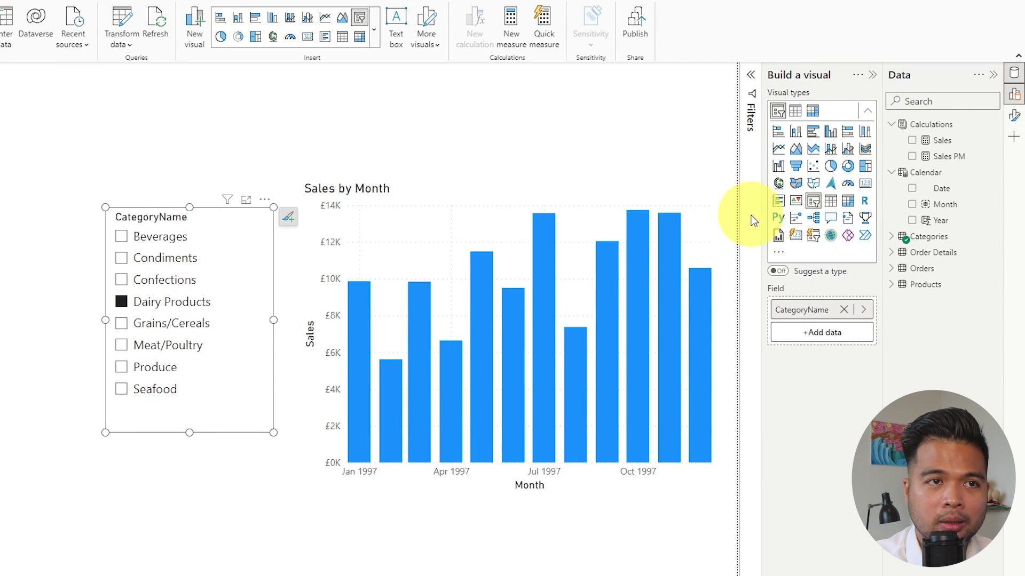
- Examine the Sales measure's formula and the filters and slicers affecting the Sales by Month chart
{"action": "left_click", "coordinate": [942, 141]}
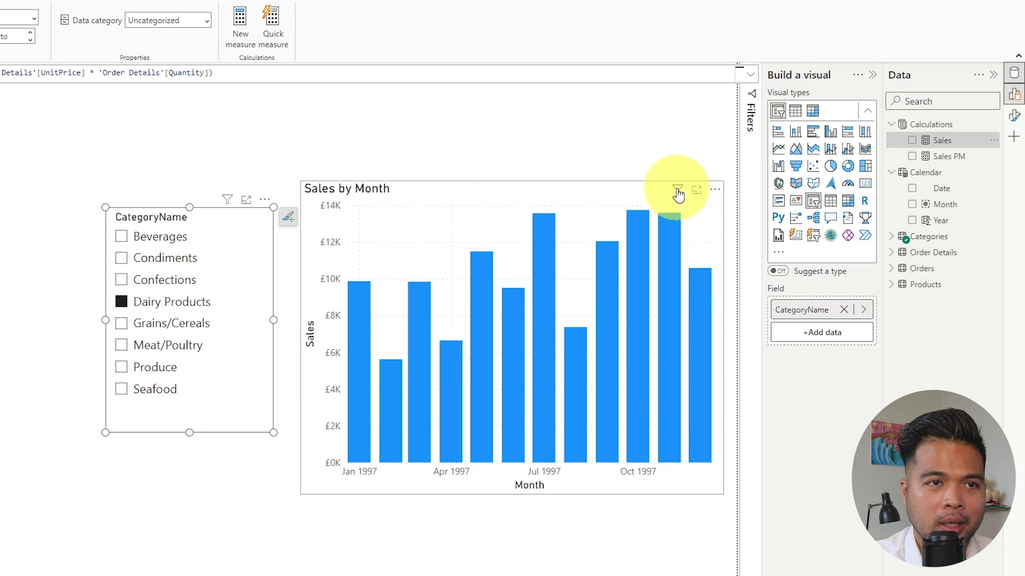
{"action": "mouse_move", "coordinate": [677, 194]}
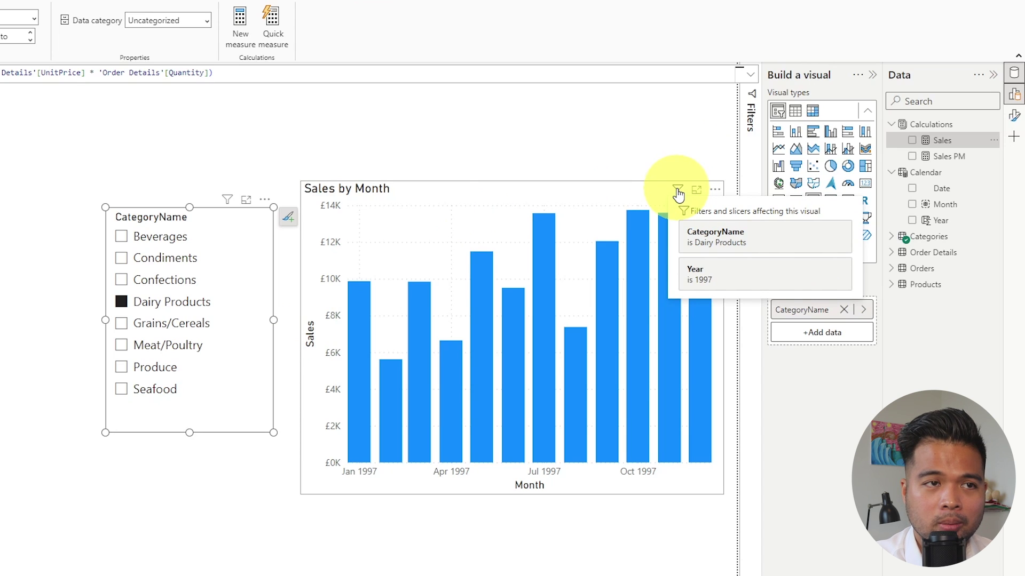
- Widen the Sales by Month chart slightly by moving its left edge toward the category slicer
{"action": "left_click", "coordinate": [306, 336]}
{"action": "left_click_drag", "start_coordinate": [300, 336], "coordinate": [281, 337]}
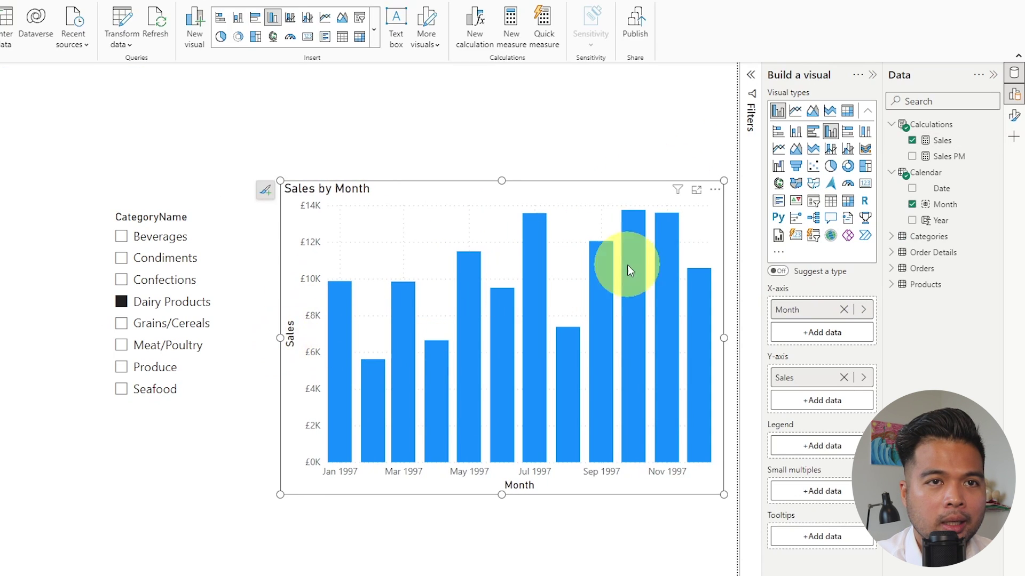
- Review the Sales PM measure and add it to the chart's Y-axis, placed above Sales
{"action": "left_click", "coordinate": [937, 160]}
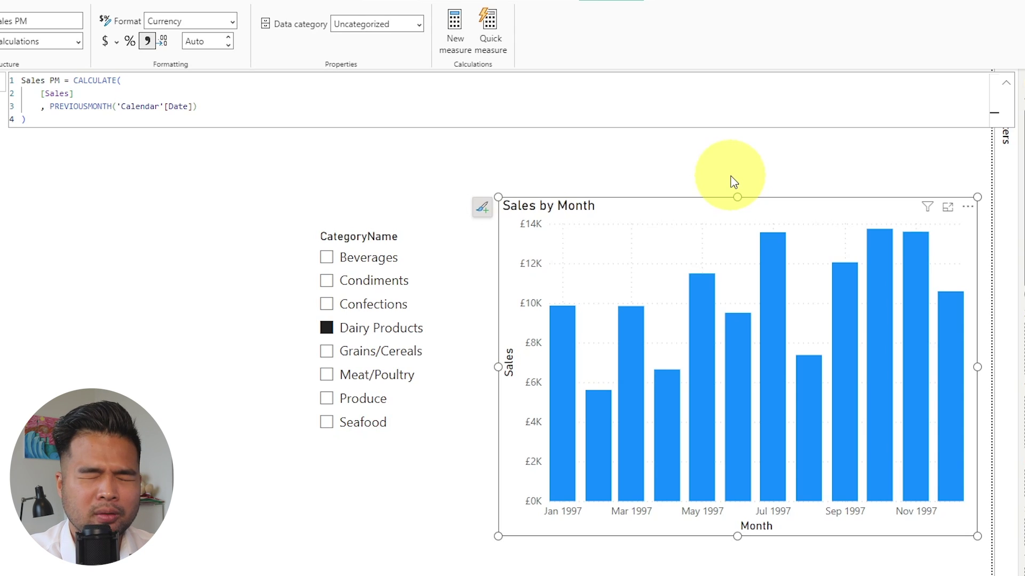
{"action": "left_click", "coordinate": [703, 206]}
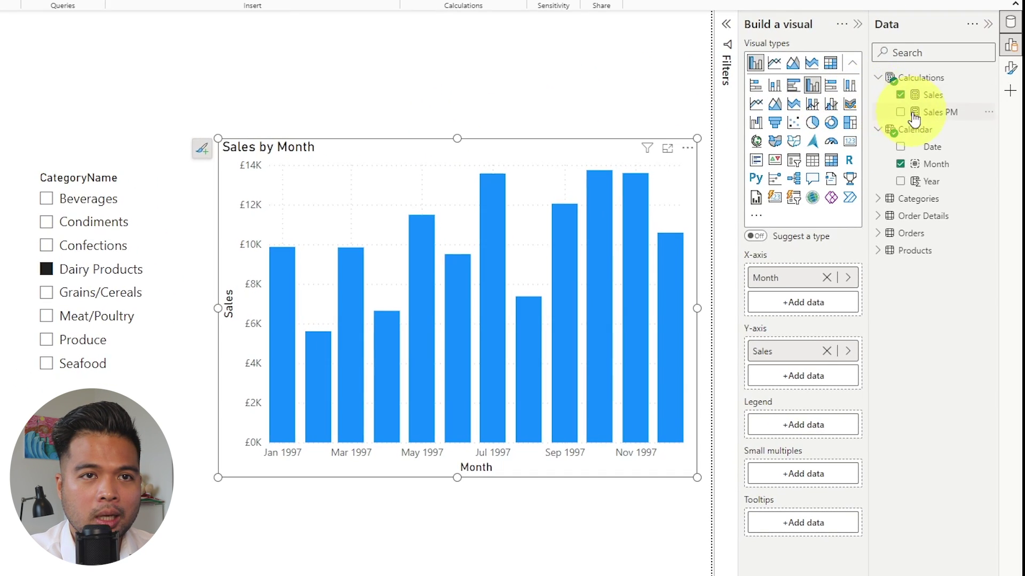
{"action": "left_click_drag", "start_coordinate": [914, 119], "coordinate": [560, 235]}
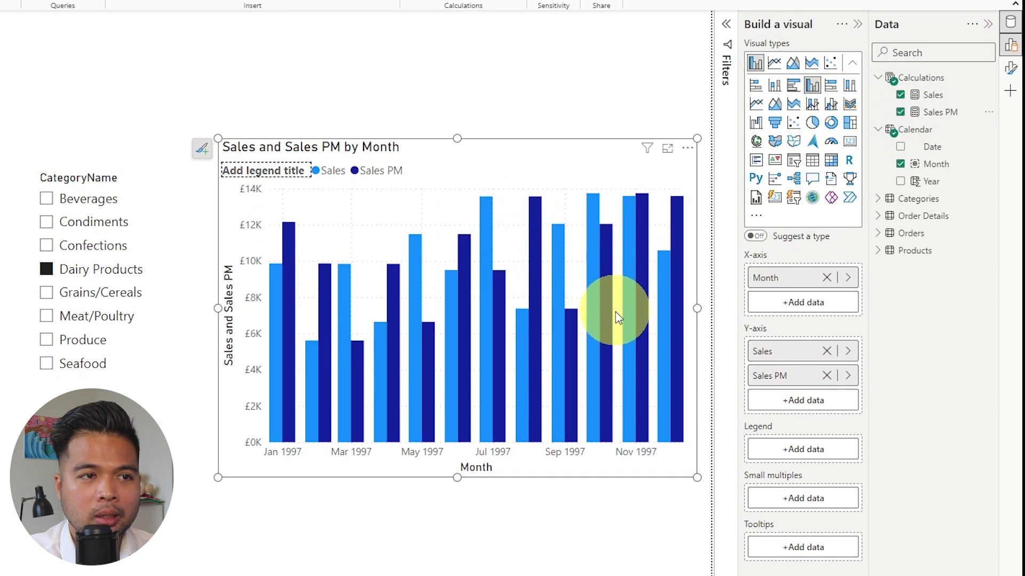
{"action": "left_click_drag", "start_coordinate": [779, 377], "coordinate": [795, 347]}
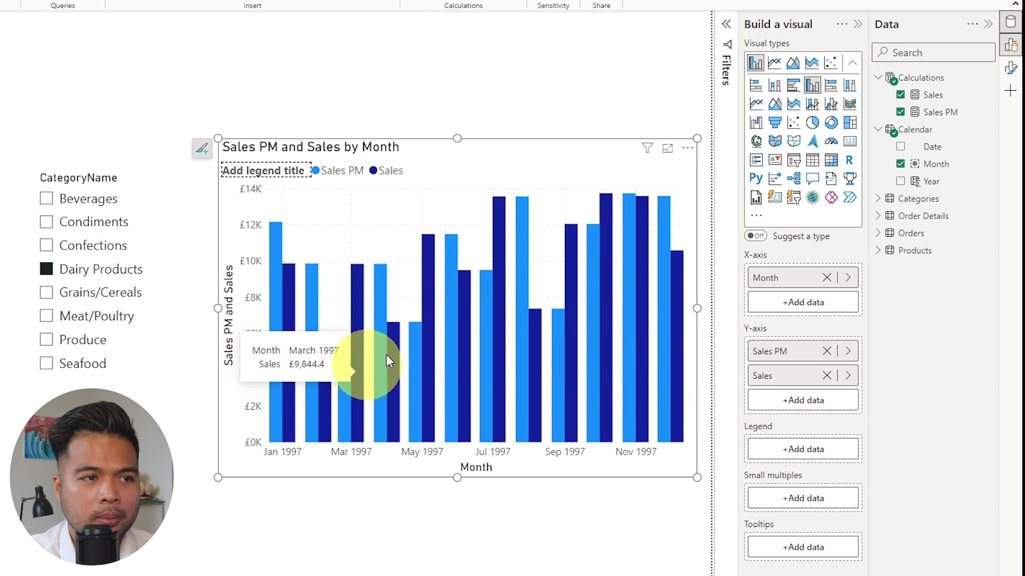
- Set the color of the chart's Sales PM columns to the lightest tint of the dark blue theme color
{"action": "left_click", "coordinate": [1011, 70]}
{"action": "left_click", "coordinate": [647, 353]}
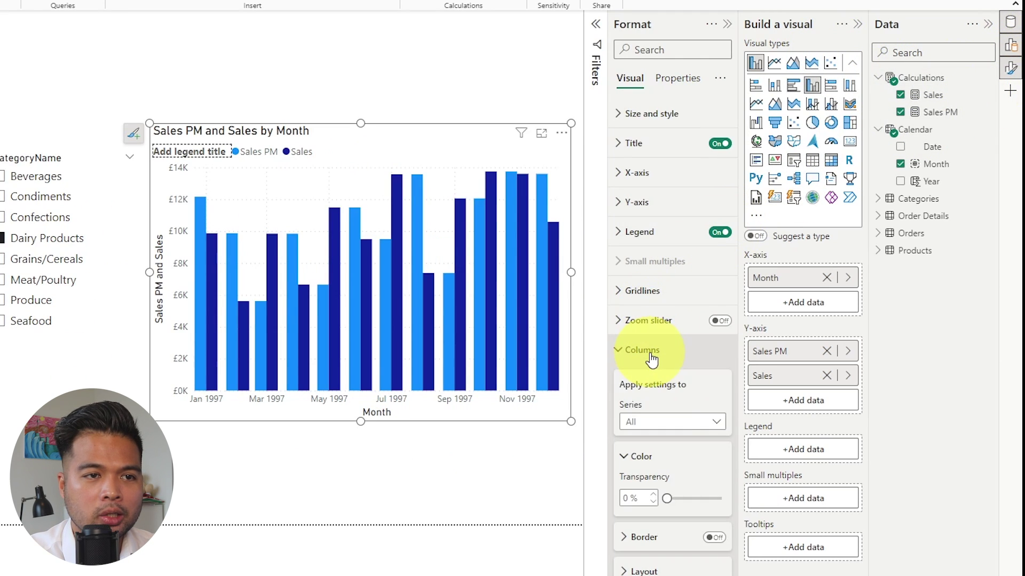
{"action": "left_click", "coordinate": [659, 427]}
{"action": "left_click", "coordinate": [661, 454]}
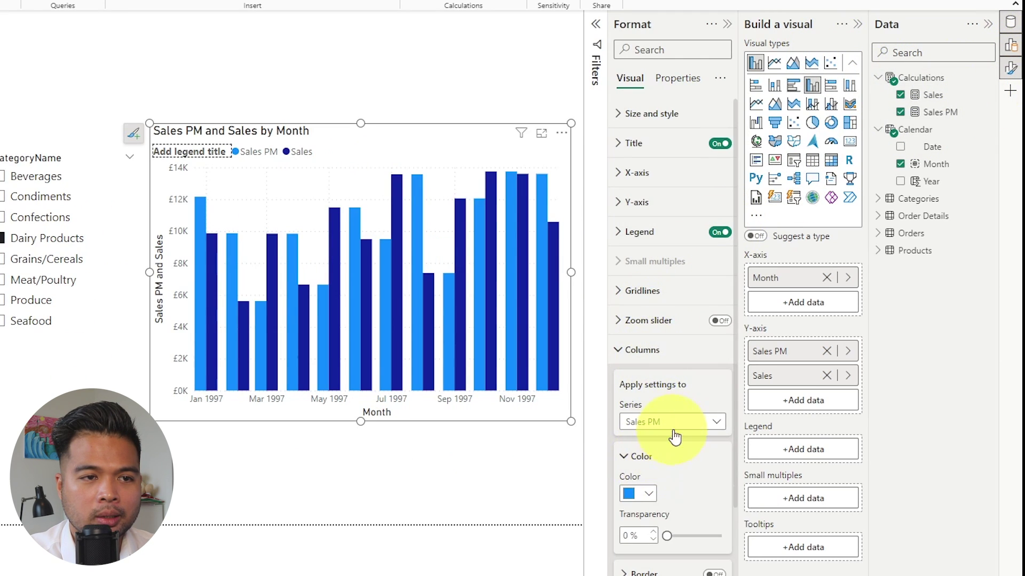
{"action": "left_click", "coordinate": [645, 495]}
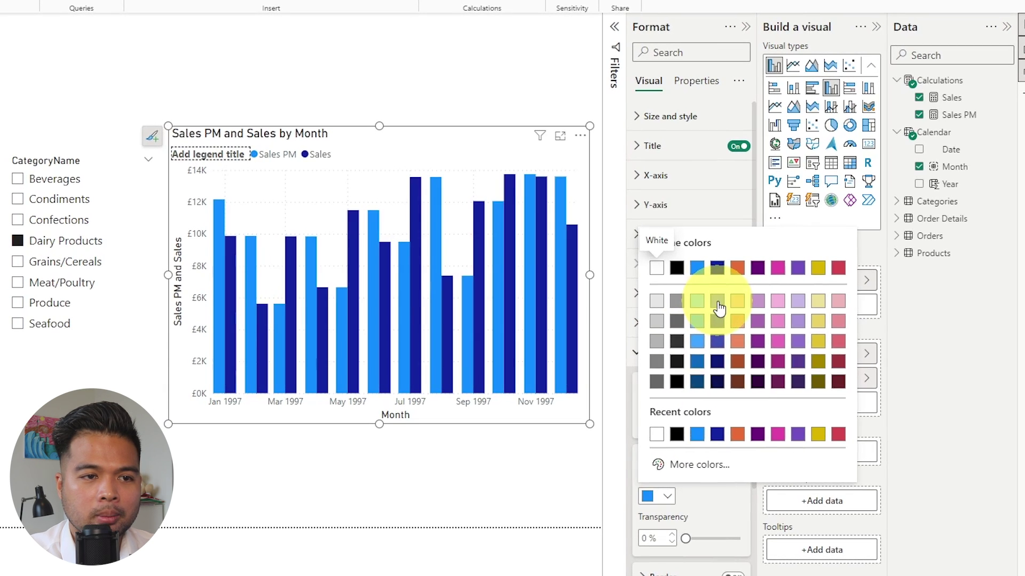
{"action": "left_click", "coordinate": [718, 304]}
{"action": "left_click", "coordinate": [699, 427]}
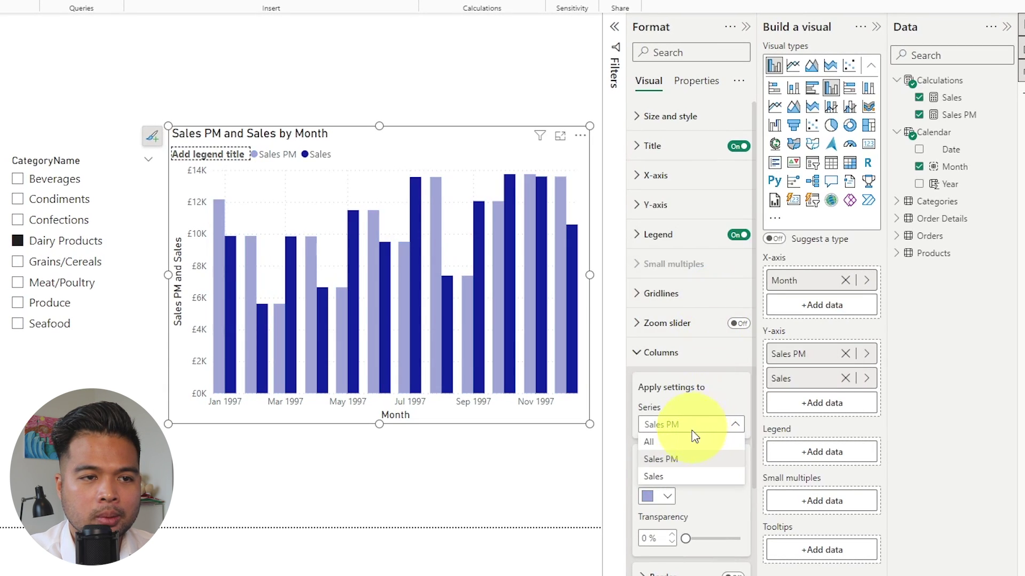
{"action": "left_click", "coordinate": [676, 476]}
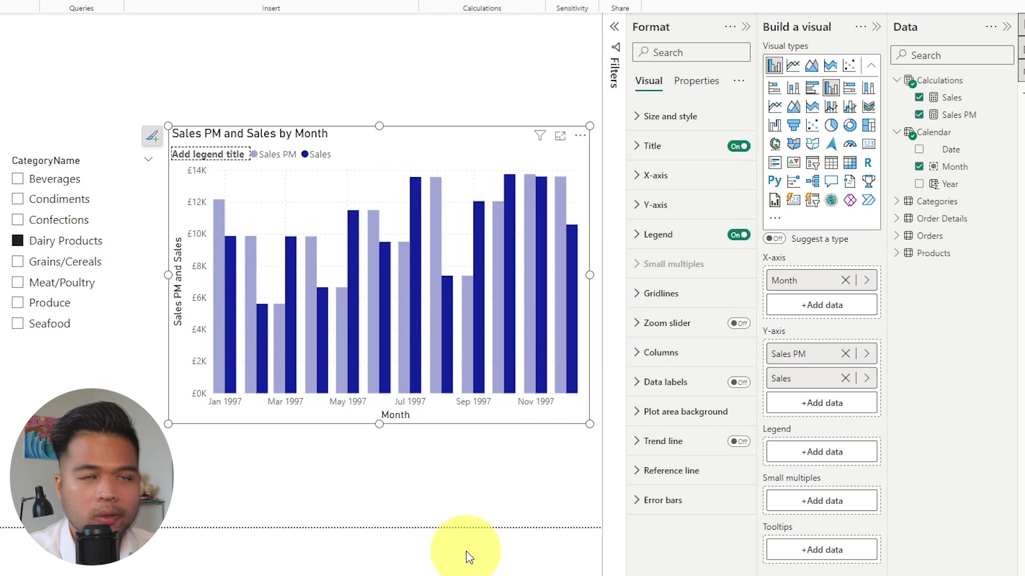
- Turn on column overlap for all series and set the space between series to 47%
{"action": "left_click", "coordinate": [639, 357]}
{"action": "scroll", "coordinate": [647, 394], "scroll_direction": "down", "scroll_amount": 2}
{"action": "left_click", "coordinate": [662, 346]}
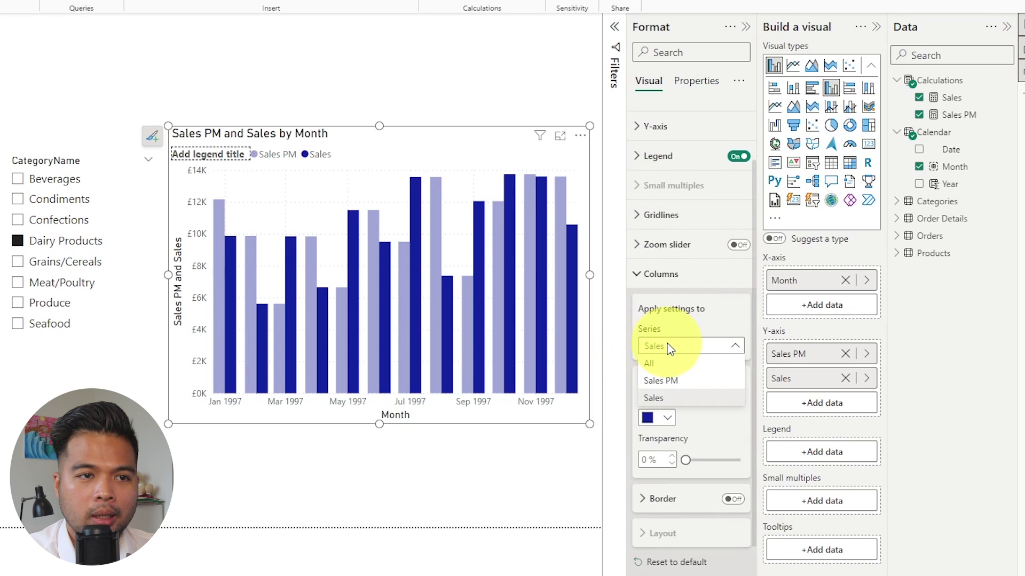
{"action": "left_click", "coordinate": [662, 363]}
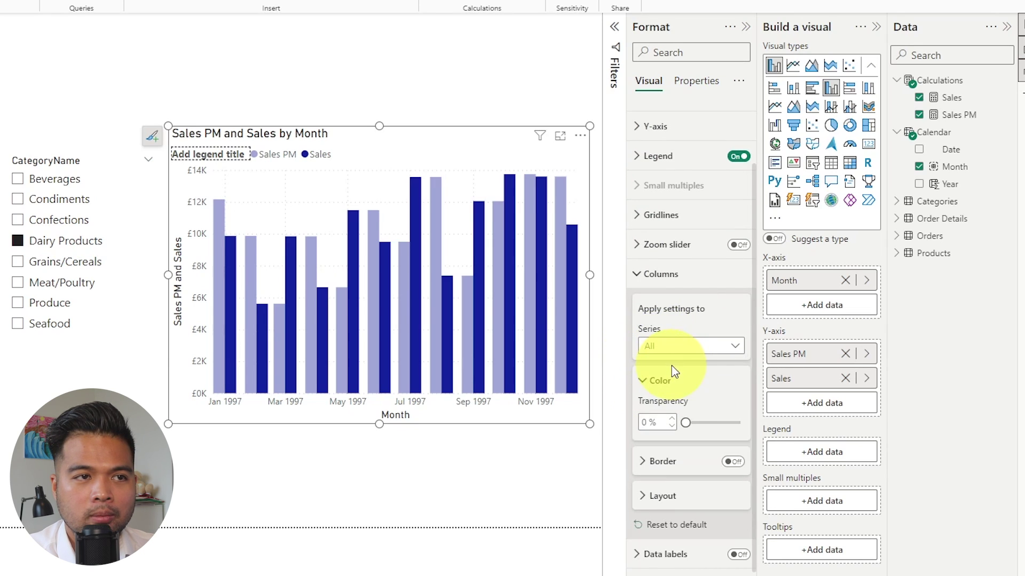
{"action": "scroll", "coordinate": [729, 375], "scroll_direction": "down", "scroll_amount": 2}
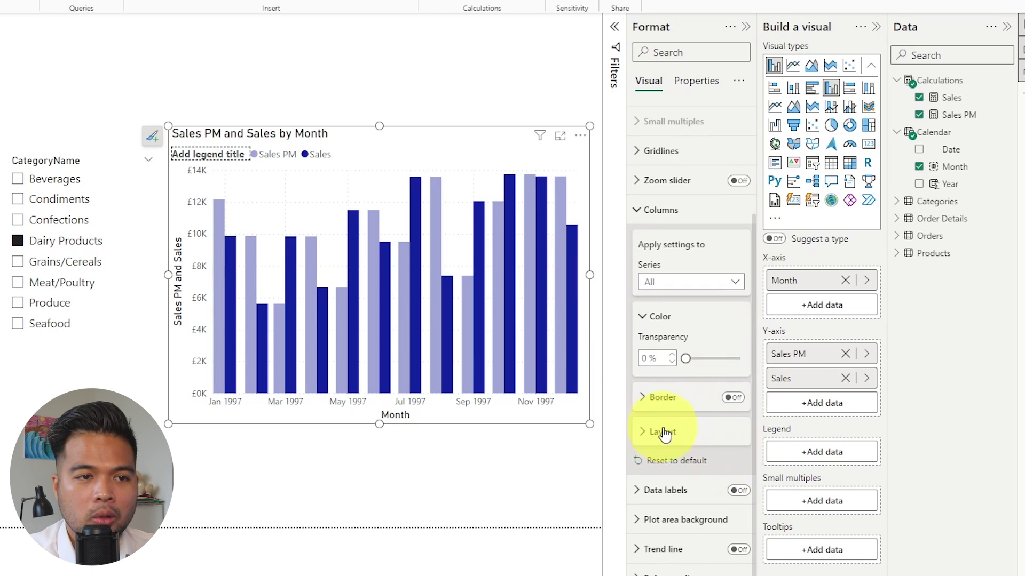
{"action": "left_click", "coordinate": [689, 431]}
{"action": "scroll", "coordinate": [692, 430], "scroll_direction": "down", "scroll_amount": 4}
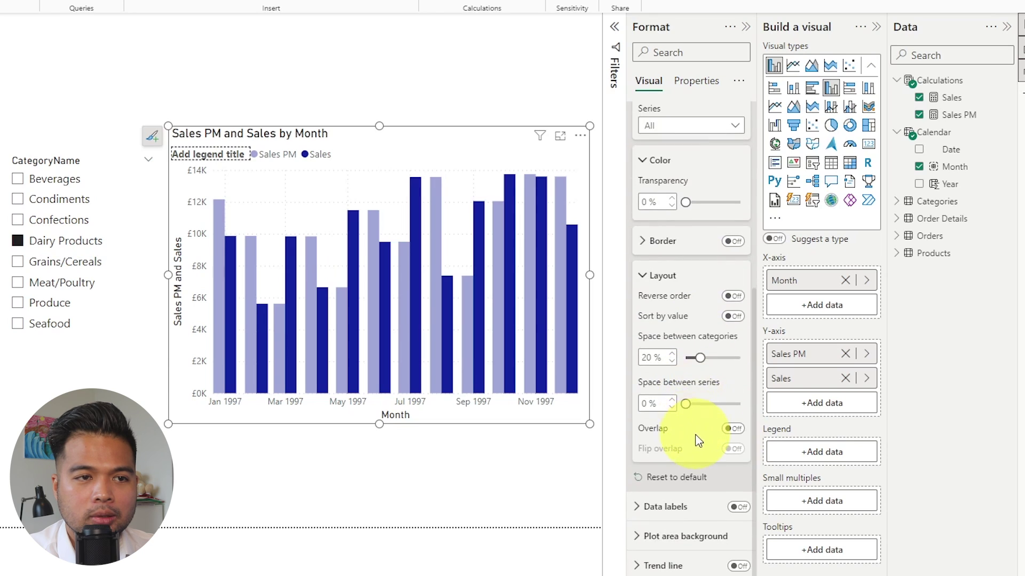
{"action": "left_click", "coordinate": [733, 435]}
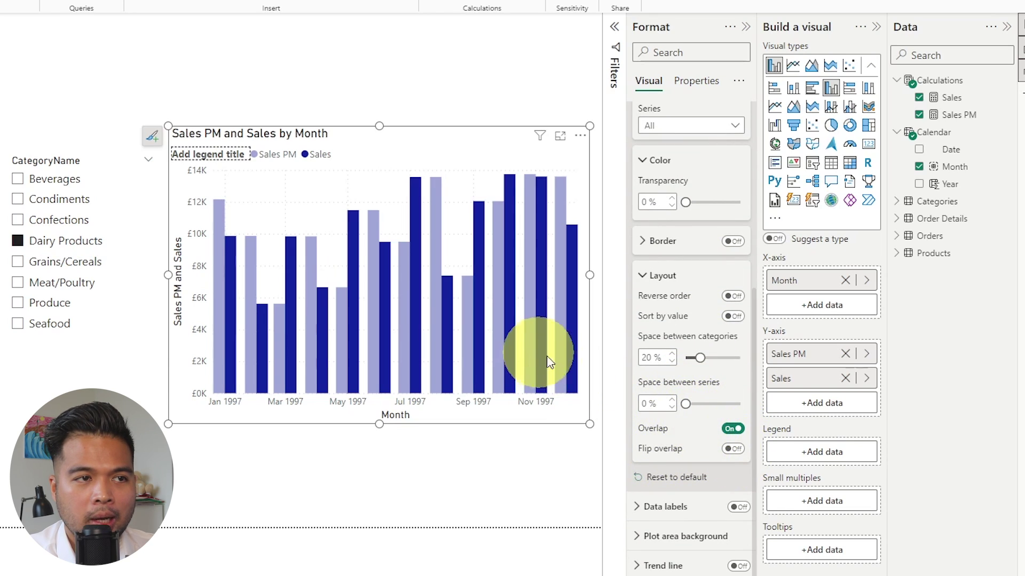
{"action": "left_click_drag", "start_coordinate": [686, 404], "coordinate": [711, 405]}
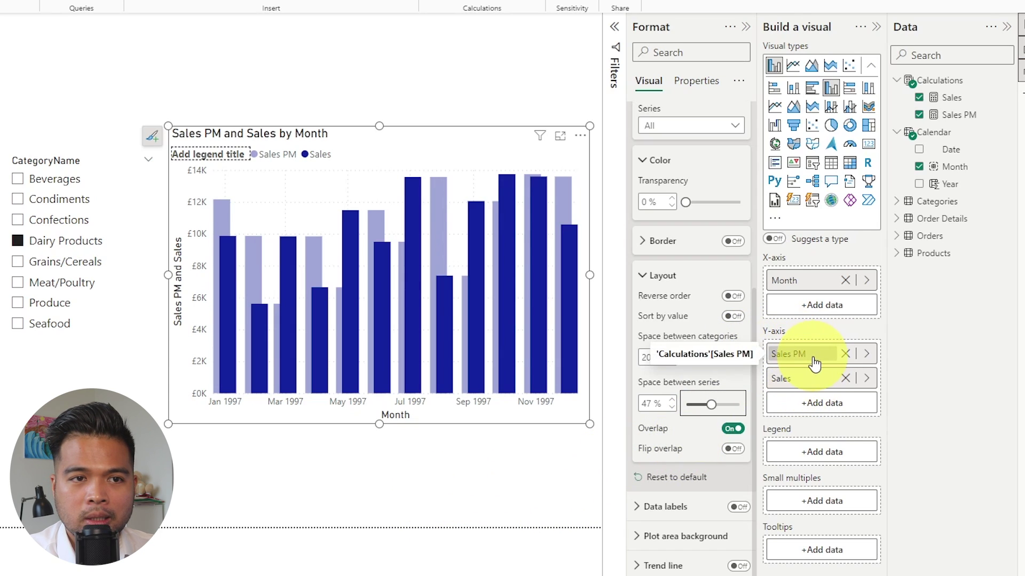
- Try flipping the overlap order of the two column series and turn the flip off again
{"action": "left_click", "coordinate": [734, 449]}
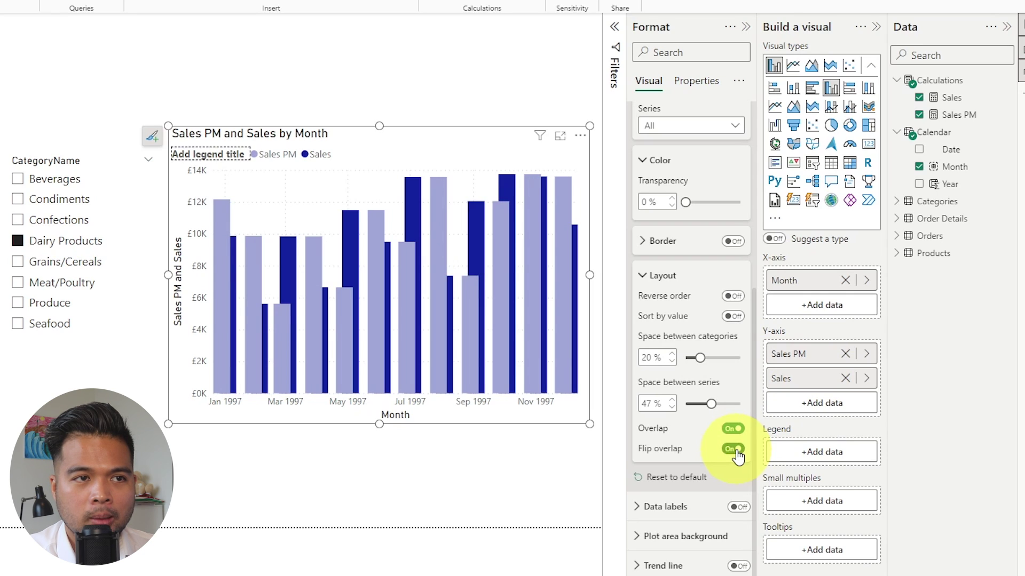
{"action": "left_click", "coordinate": [736, 452]}
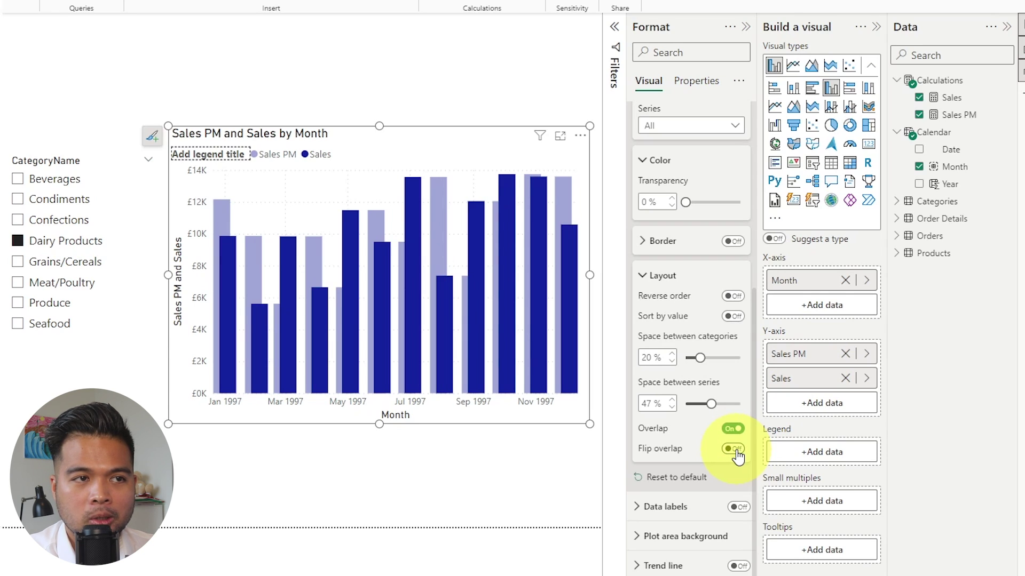
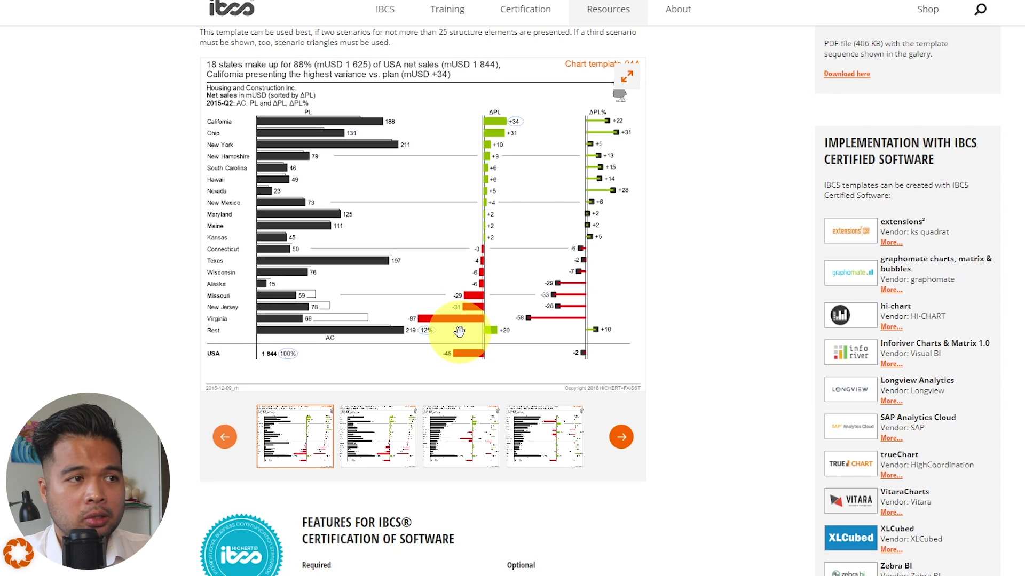
- Switch back to the "Bar on top" Power BI report and set the Sales PM columns' fill color to white
{"action": "mouse_move", "coordinate": [226, 564]}
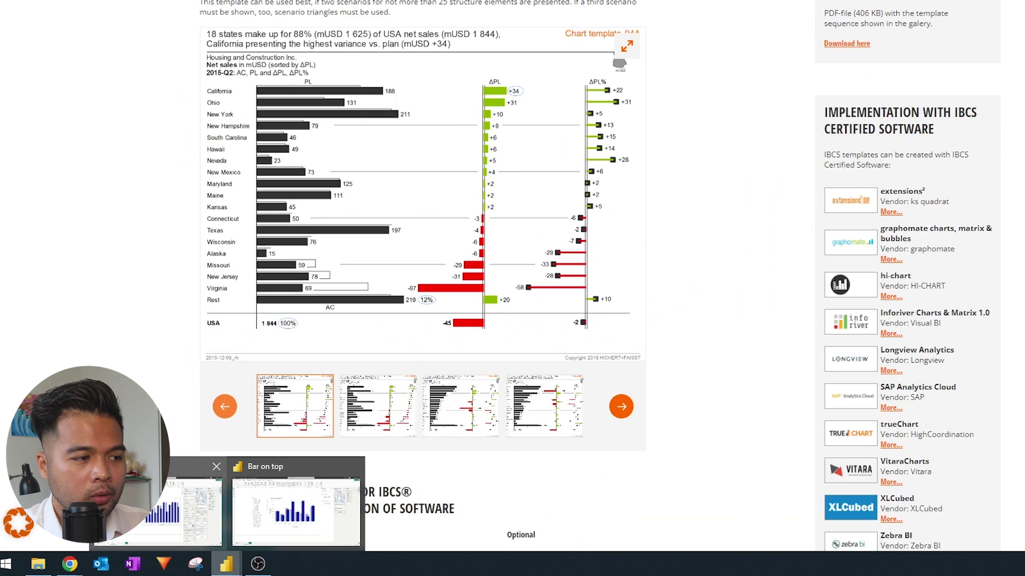
{"action": "left_click", "coordinate": [284, 508]}
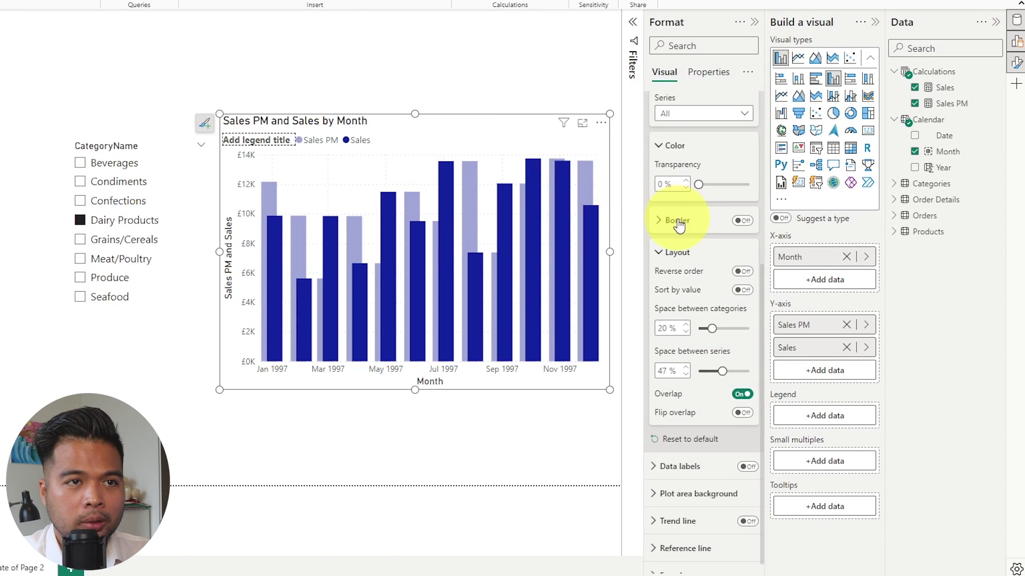
{"action": "scroll", "coordinate": [892, 235], "scroll_direction": "up", "scroll_amount": 4}
{"action": "left_click", "coordinate": [693, 334]}
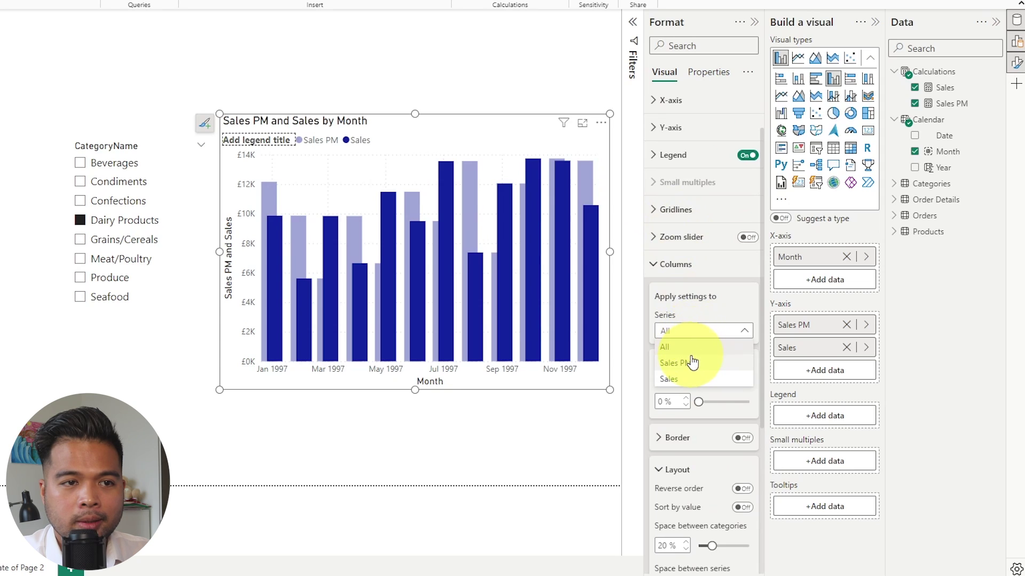
{"action": "left_click", "coordinate": [692, 360]}
{"action": "scroll", "coordinate": [693, 362], "scroll_direction": "down", "scroll_amount": 3}
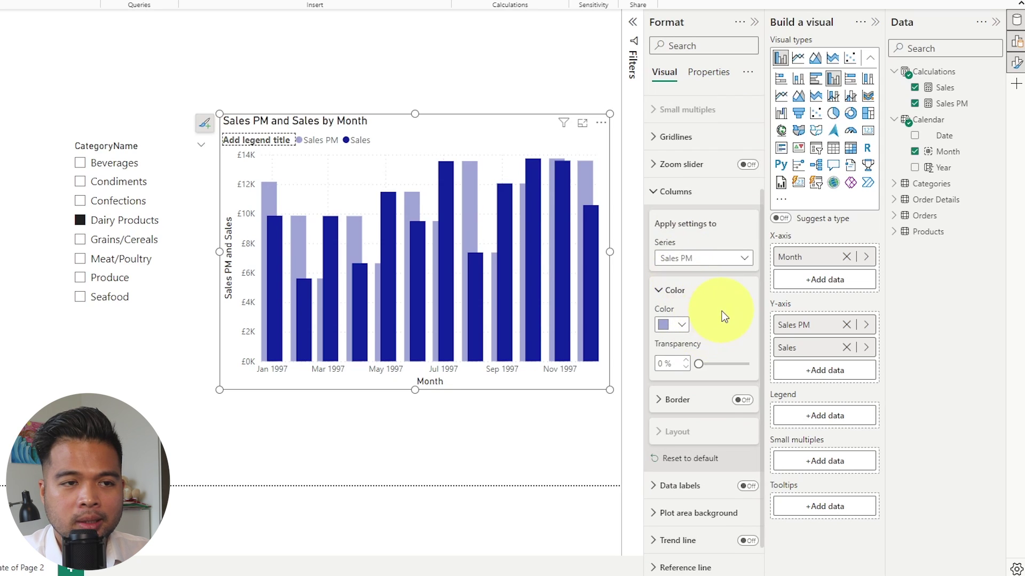
{"action": "left_click", "coordinate": [680, 291]}
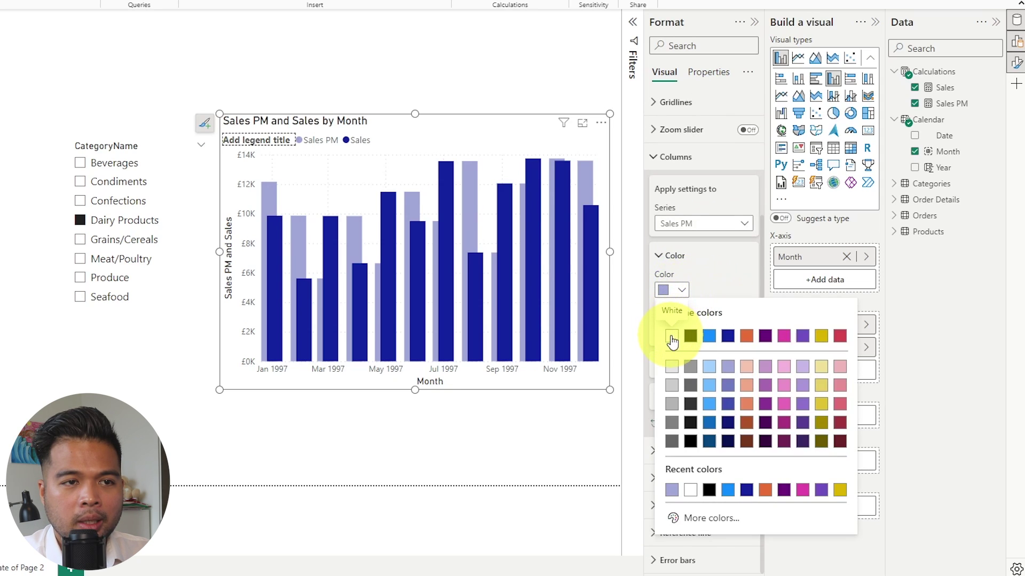
{"action": "left_click", "coordinate": [671, 338]}
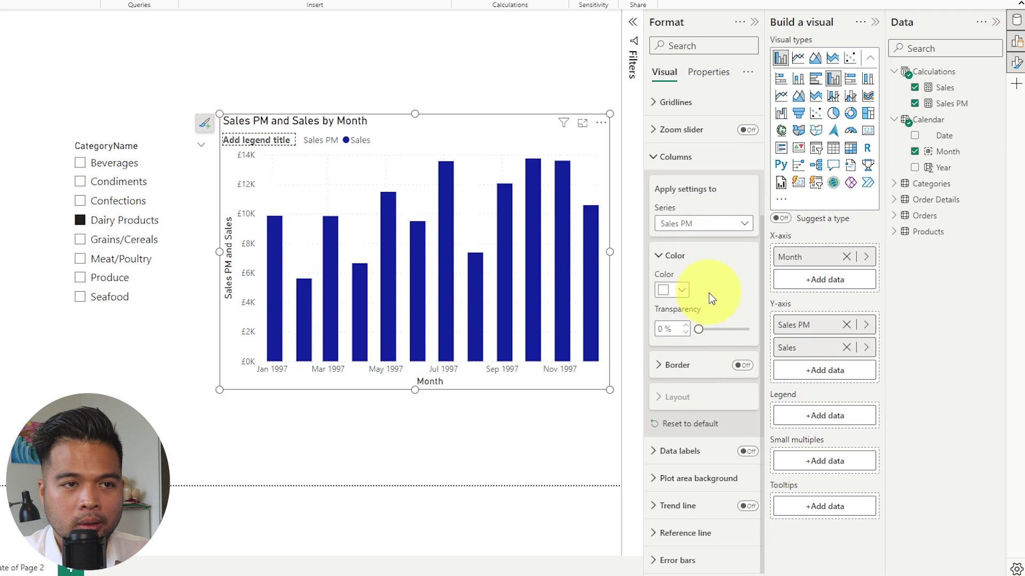
- Turn on the border for the Sales PM columns and check its color options
{"action": "left_click", "coordinate": [743, 366]}
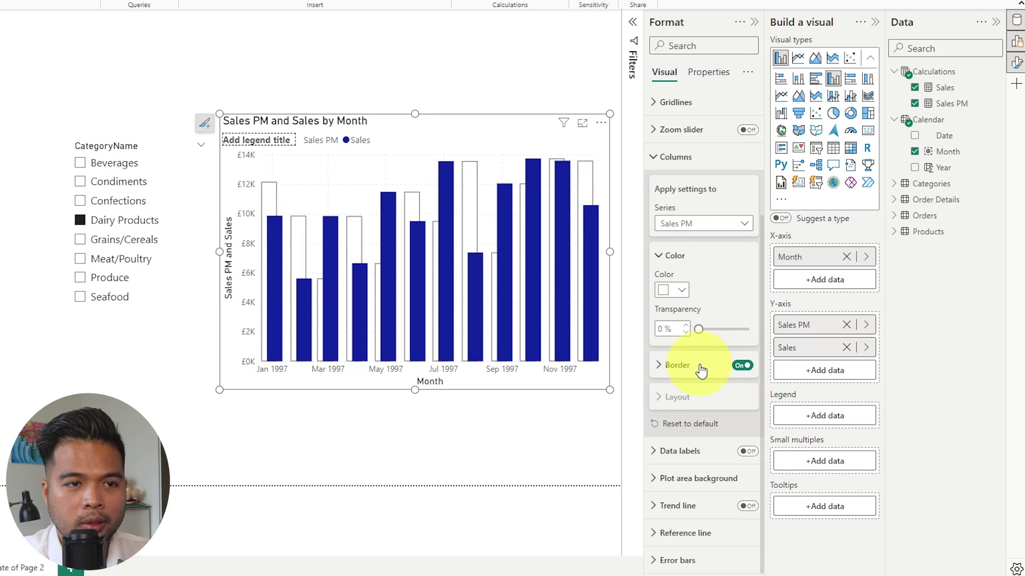
{"action": "left_click", "coordinate": [729, 366]}
{"action": "left_click", "coordinate": [683, 420]}
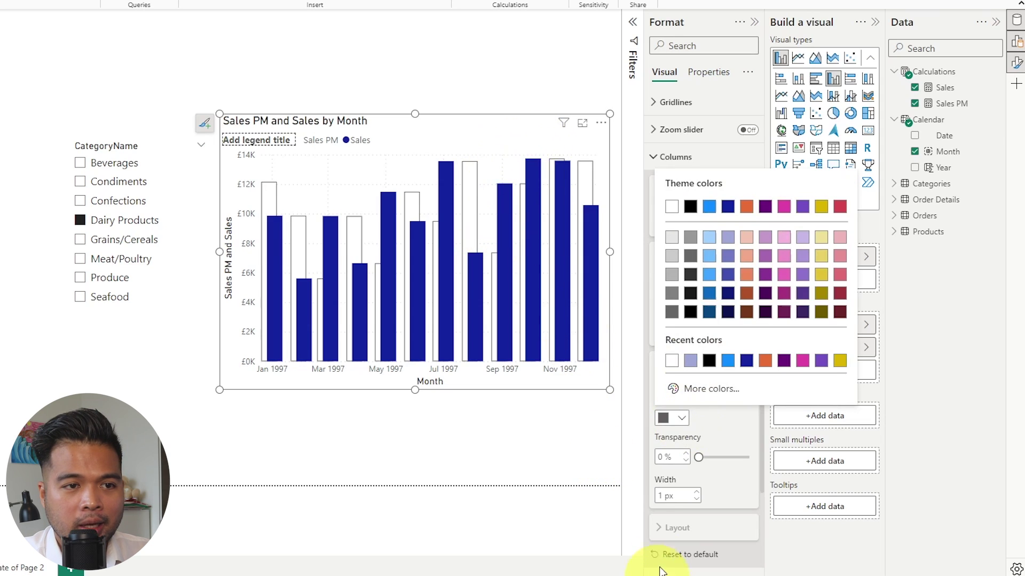
{"action": "left_click", "coordinate": [725, 430]}
- Set the Sales columns' fill color to black
{"action": "left_click", "coordinate": [719, 224]}
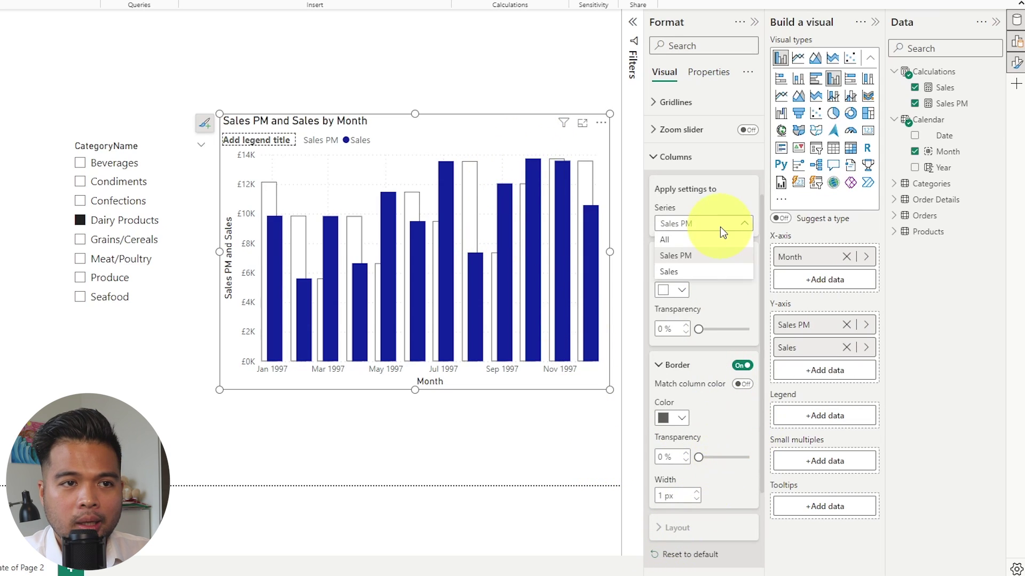
{"action": "left_click", "coordinate": [696, 269]}
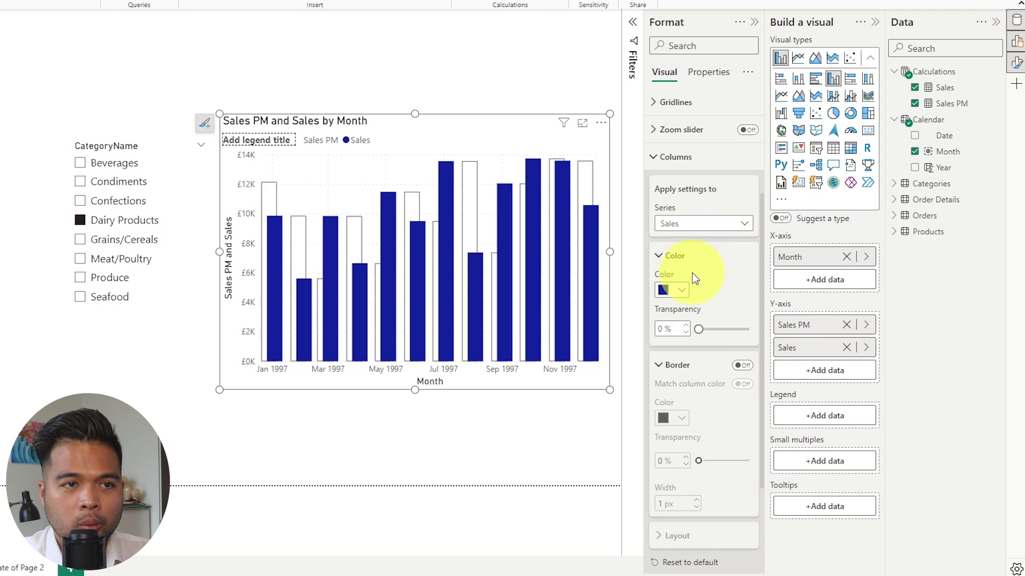
{"action": "left_click", "coordinate": [684, 291]}
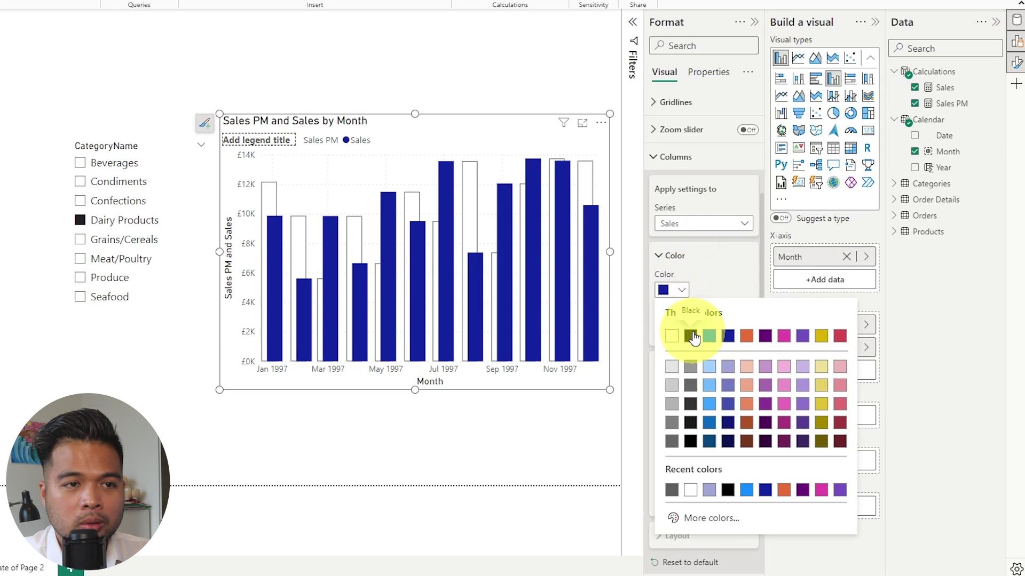
{"action": "left_click", "coordinate": [692, 333]}
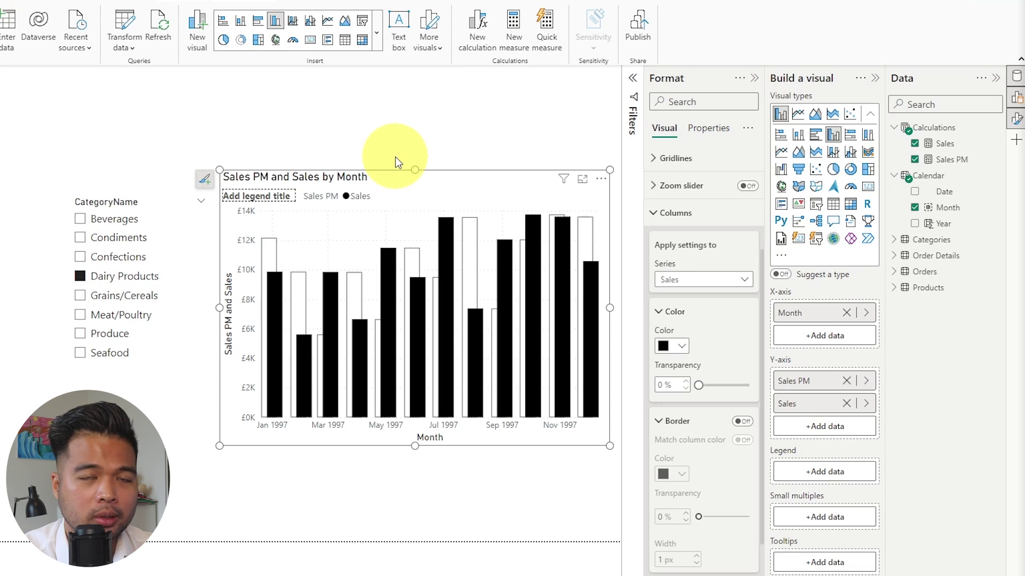
- Turn on the chart's data labels and hide them for the Sales PM series
{"action": "left_click", "coordinate": [742, 213]}
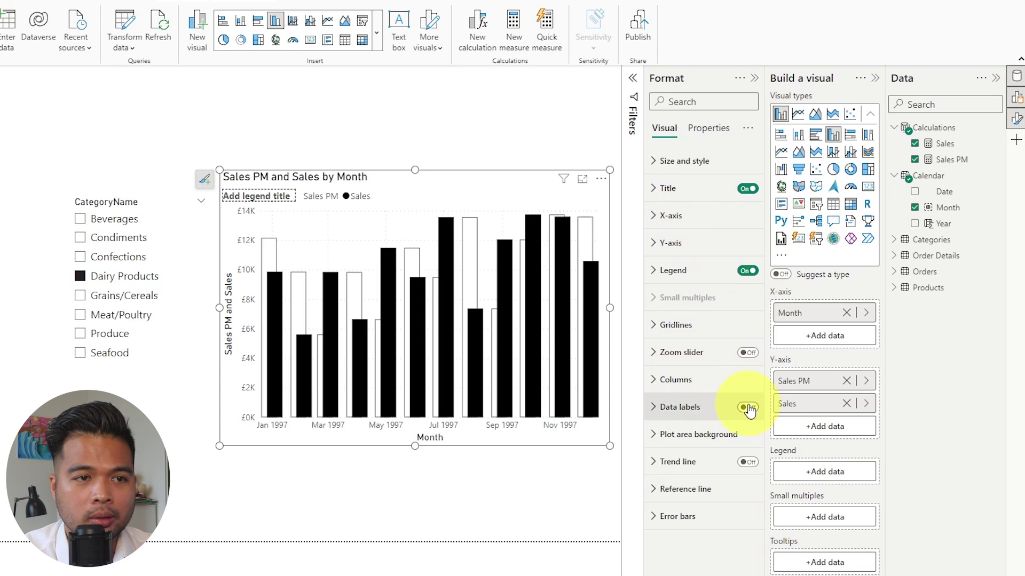
{"action": "left_click", "coordinate": [747, 409]}
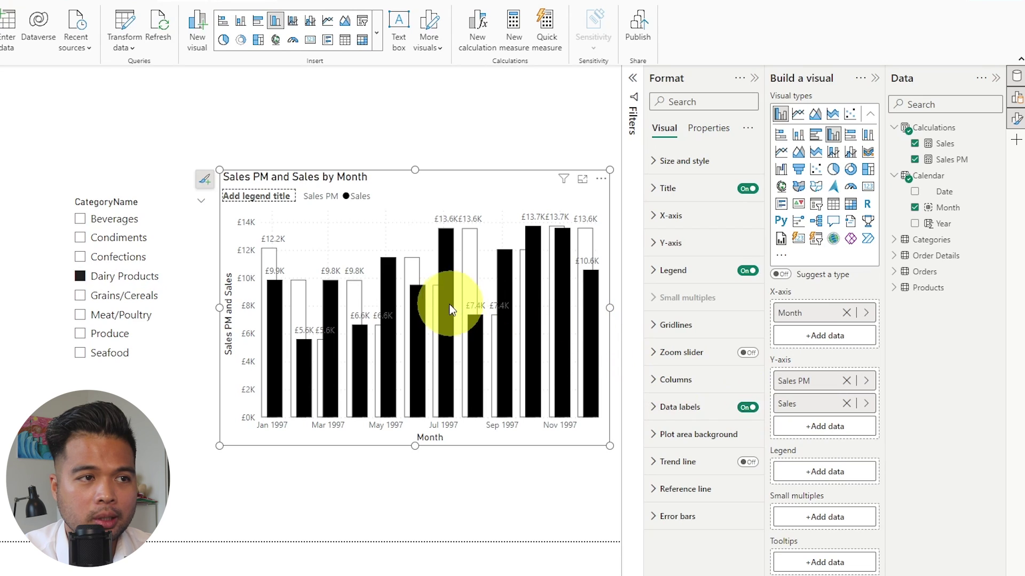
{"action": "left_click", "coordinate": [675, 421]}
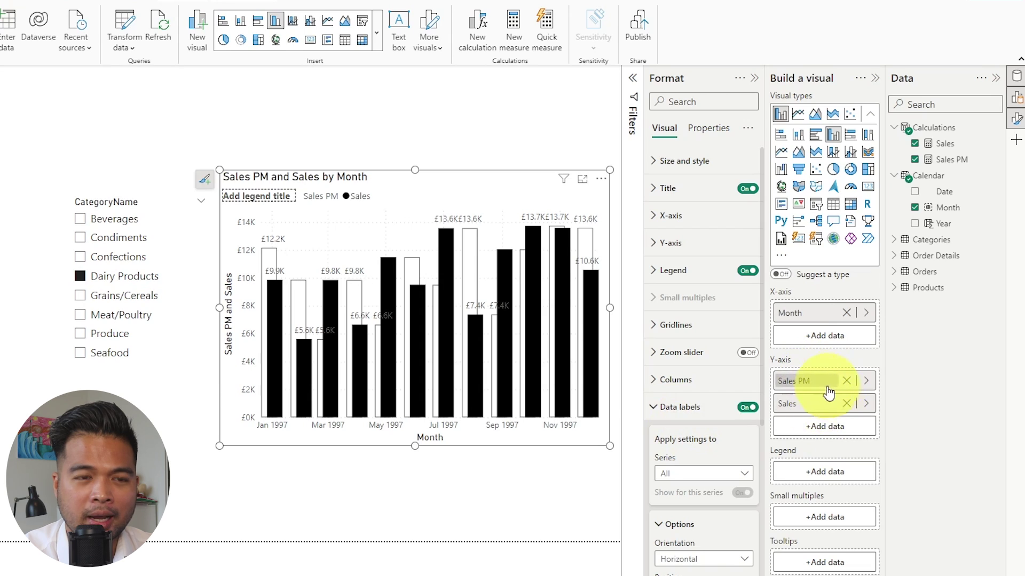
{"action": "left_click", "coordinate": [692, 476]}
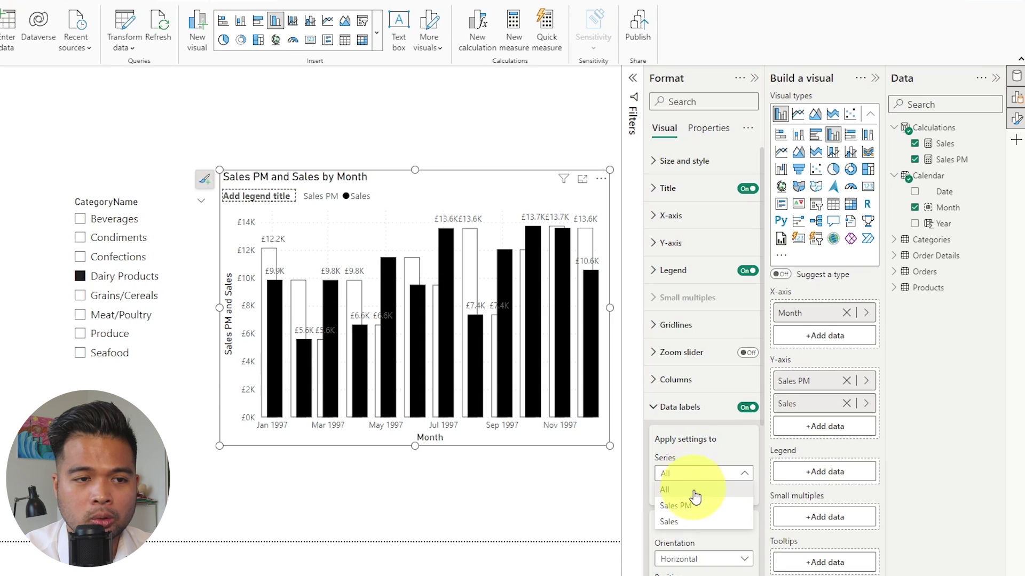
{"action": "left_click", "coordinate": [693, 507]}
{"action": "left_click", "coordinate": [743, 493]}
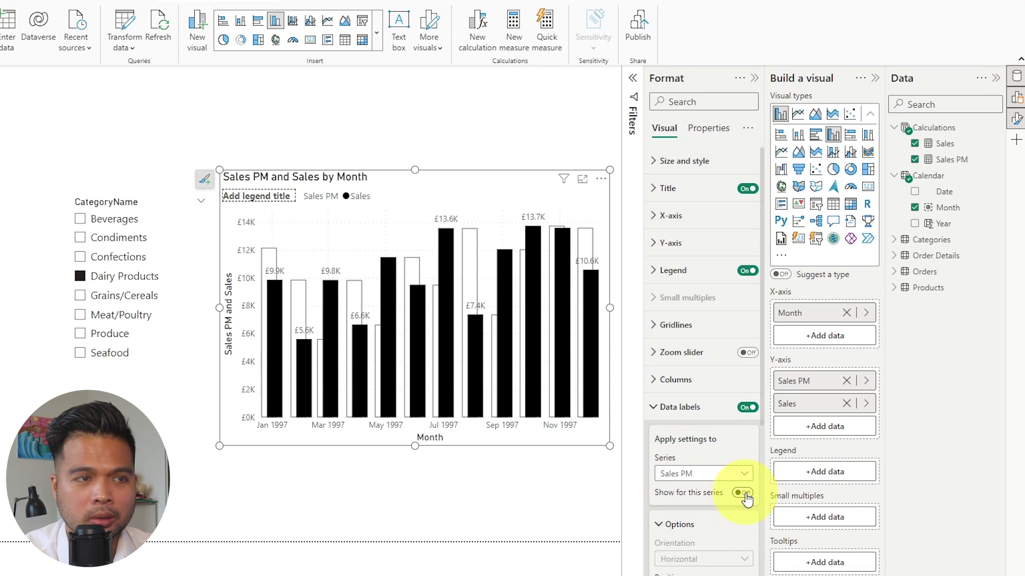
- Set the label density of the Sales series' data labels to 100%
{"action": "left_click", "coordinate": [717, 477]}
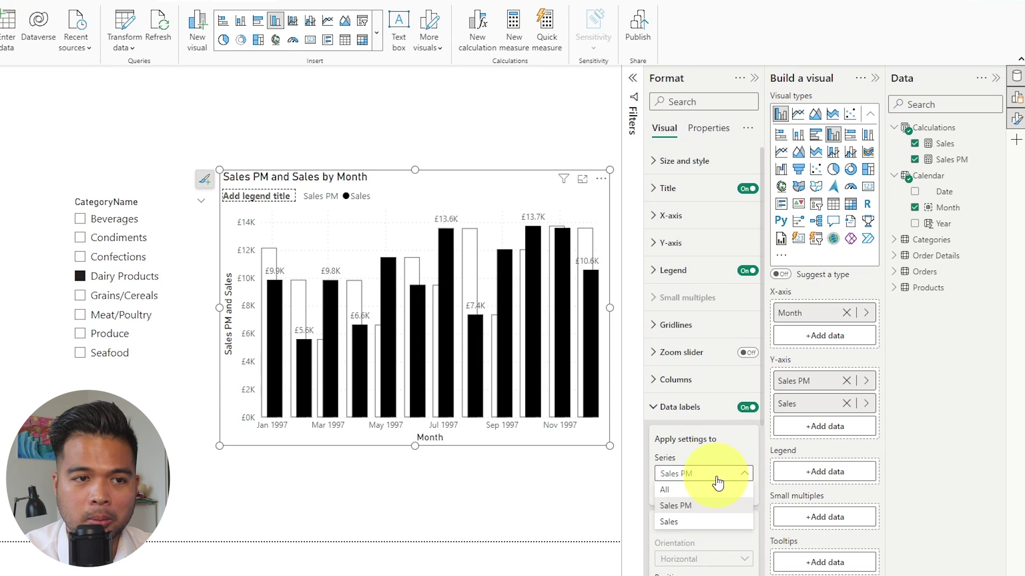
{"action": "left_click", "coordinate": [686, 524]}
{"action": "scroll", "coordinate": [709, 499], "scroll_direction": "down", "scroll_amount": 3}
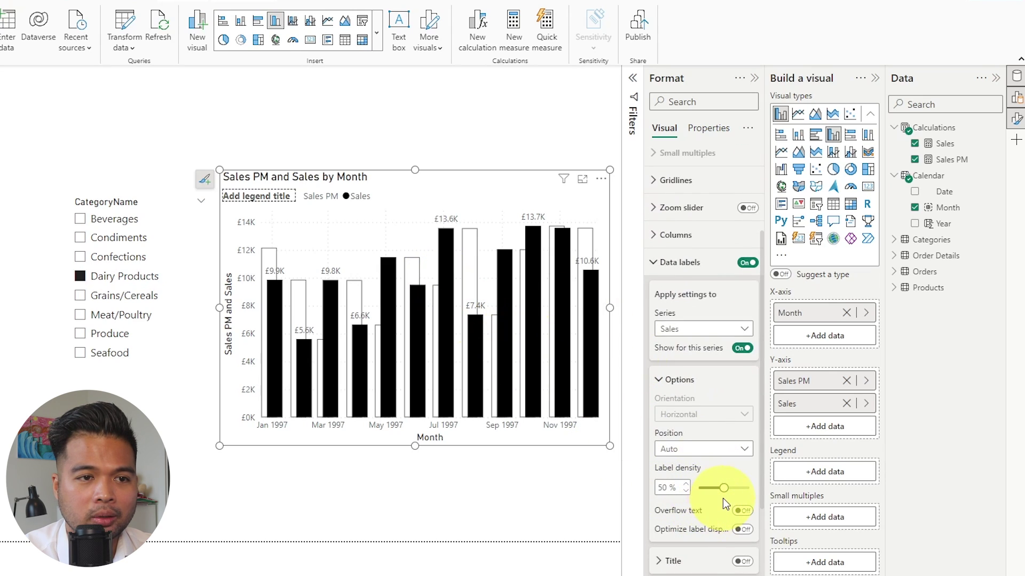
{"action": "mouse_move", "coordinate": [723, 488]}
{"action": "left_mouse_down"}
{"action": "mouse_move", "coordinate": [749, 488]}
{"action": "mouse_move", "coordinate": [718, 489]}
{"action": "left_mouse_up"}
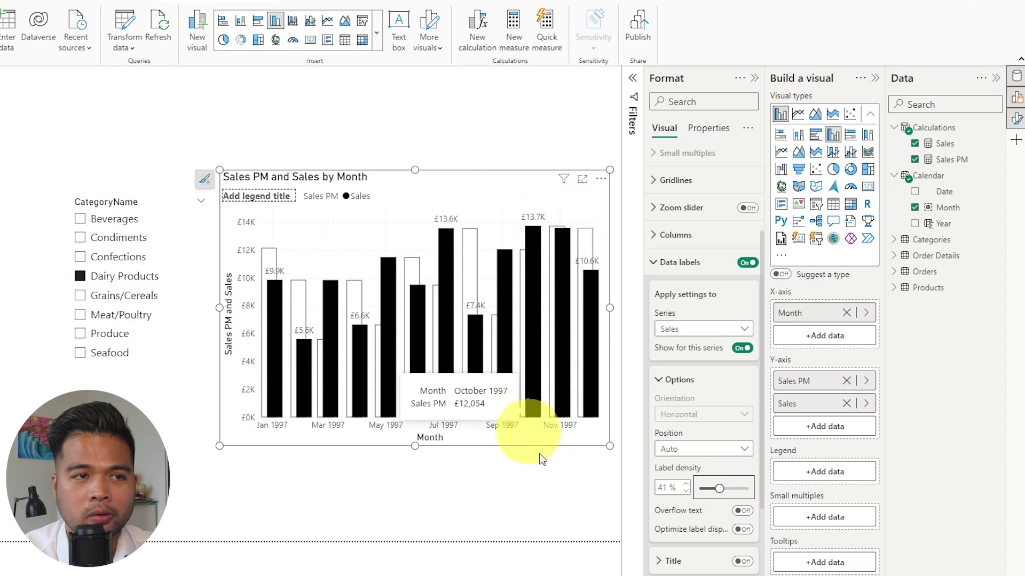
{"action": "left_click_drag", "start_coordinate": [719, 489], "coordinate": [768, 488]}
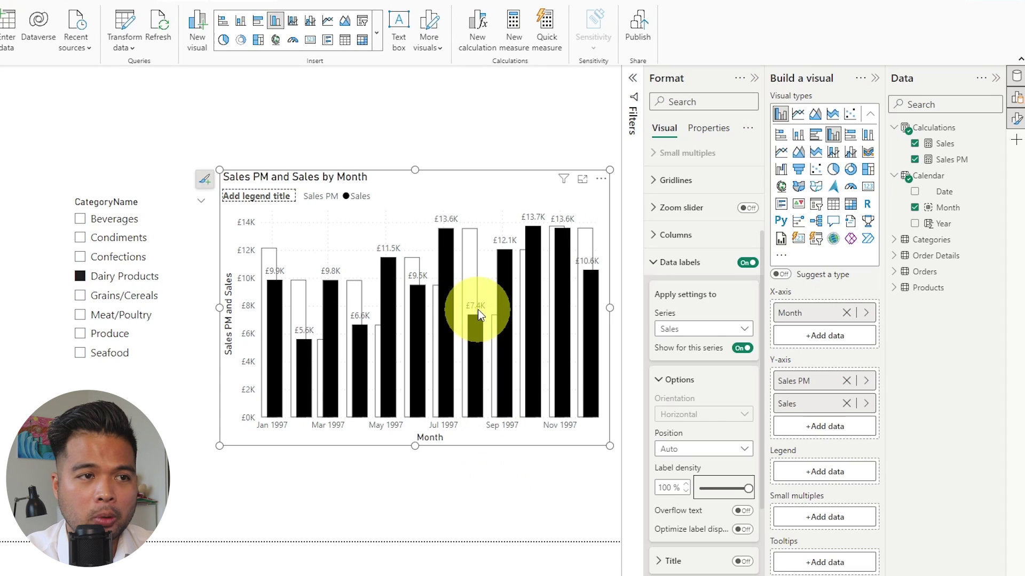
{"action": "mouse_move", "coordinate": [487, 309]}
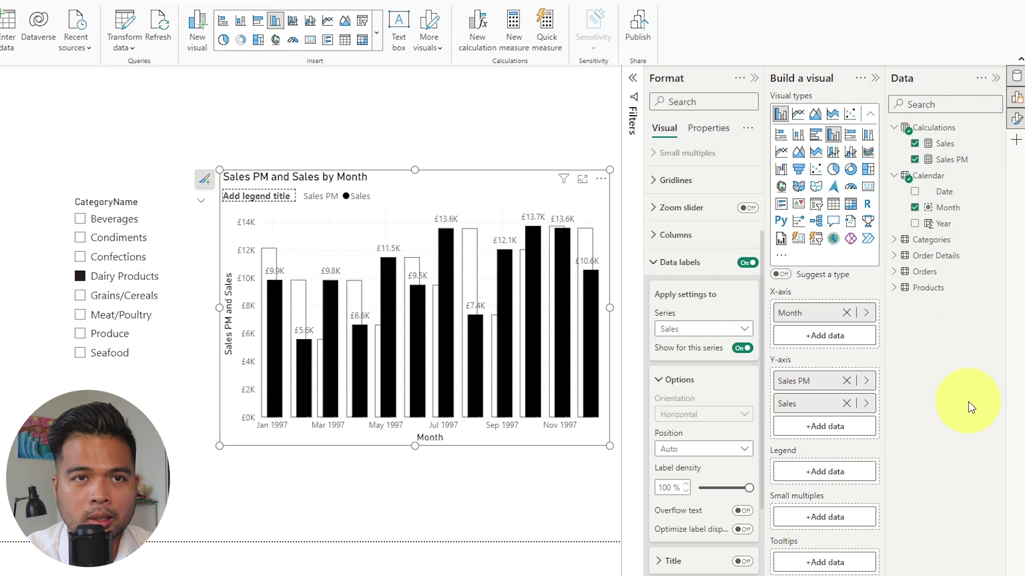
- Create a new measure named Label in the Calculations table and begin its formula with an IF function
{"action": "right_click", "coordinate": [946, 140]}
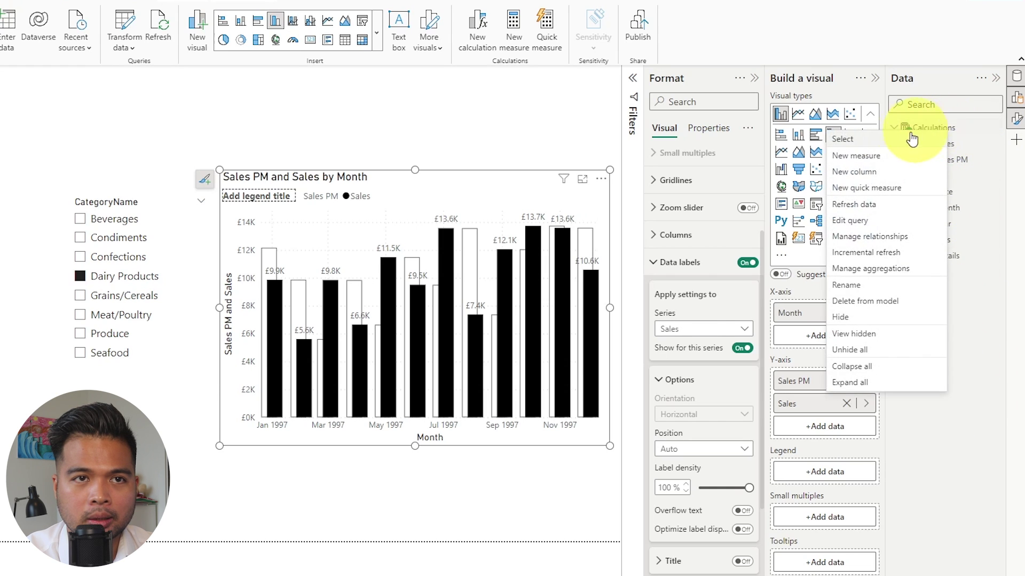
{"action": "left_click", "coordinate": [897, 159]}
{"action": "type", "text": "Lavel ="}
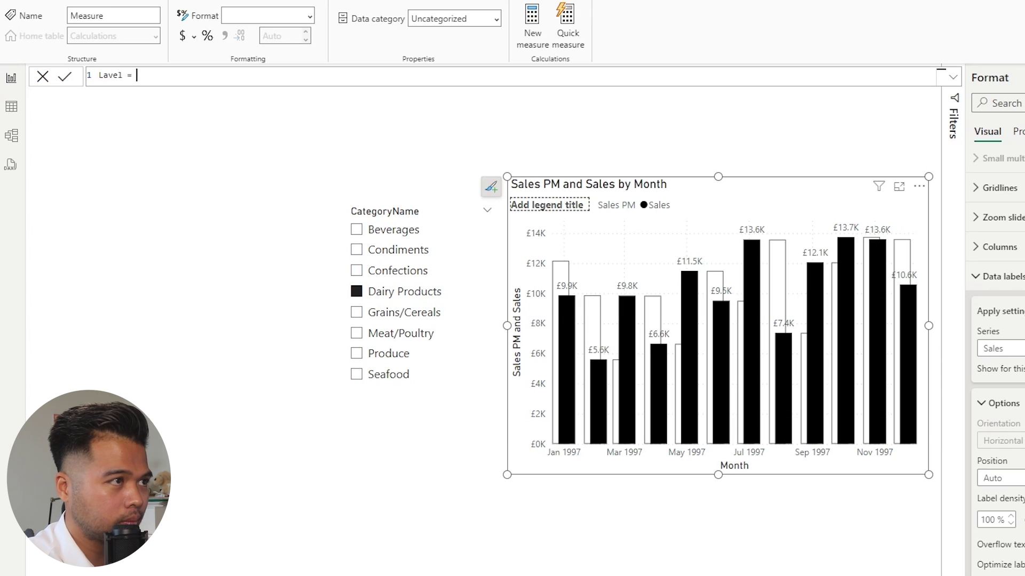
{"action": "key", "text": "BackSpace"}
{"action": "key", "text": "BackSpace"}
{"action": "key", "text": "BackSpace"}
{"action": "type", "text": "bel = IF("}
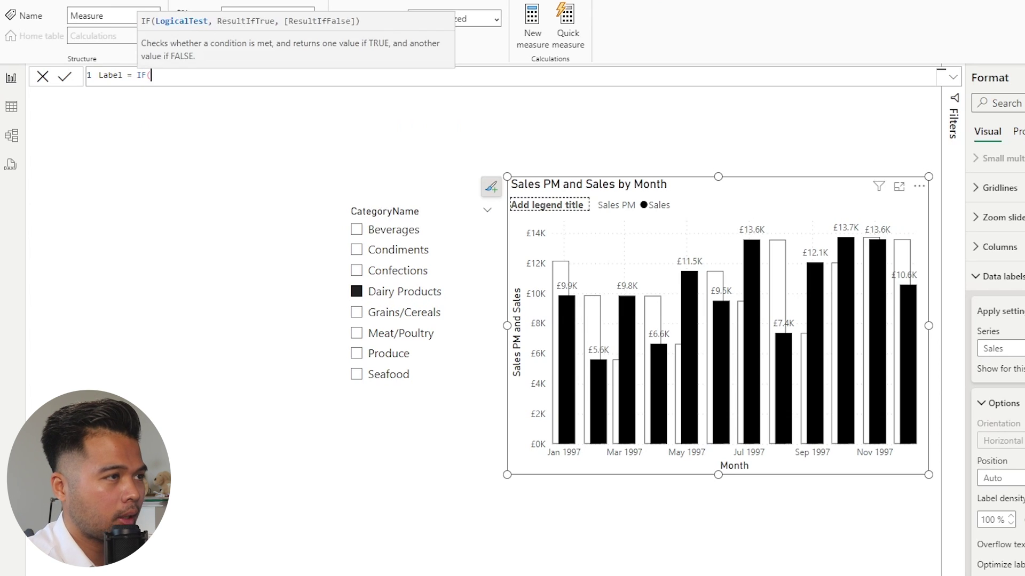
- Complete and commit the measure formula as Label = IF([Sales] > [Sales PM], [Sales], [Sales PM])
{"action": "type", "text": "[Sales] "}
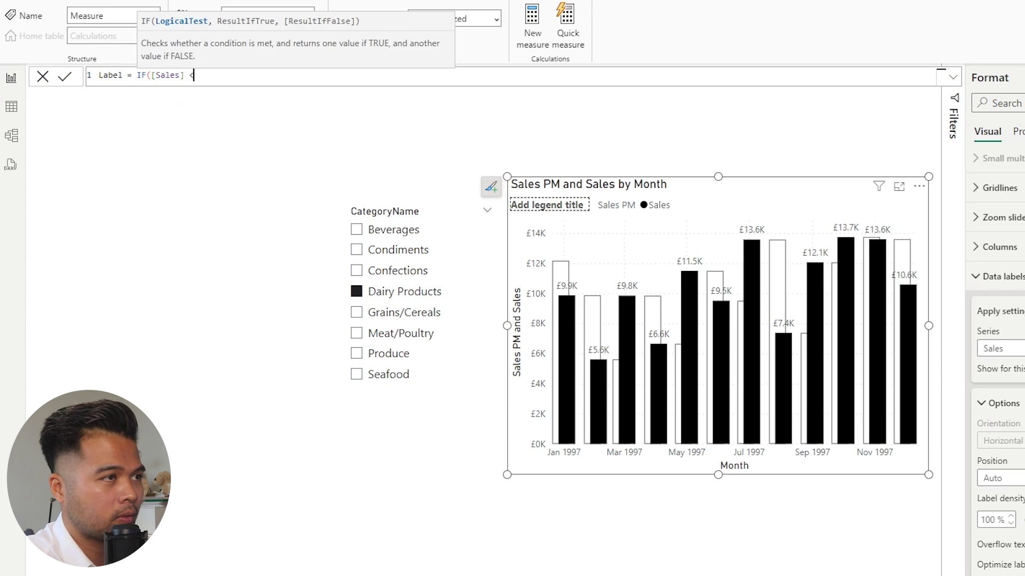
{"action": "type", "text": "> Sale"}
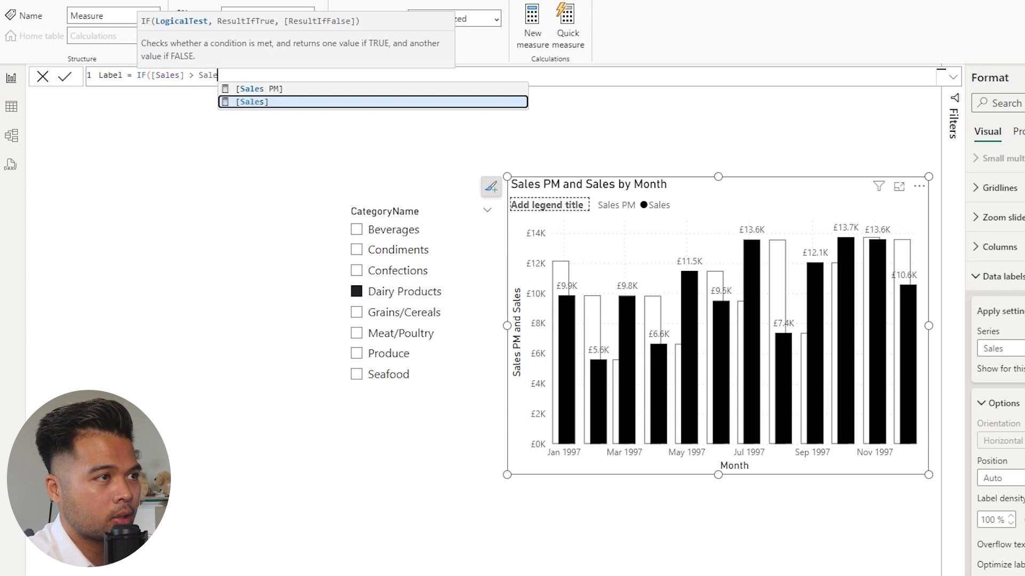
{"action": "key", "text": "Up"}
{"action": "key", "text": "Tab"}
{"action": "type", "text": ","}
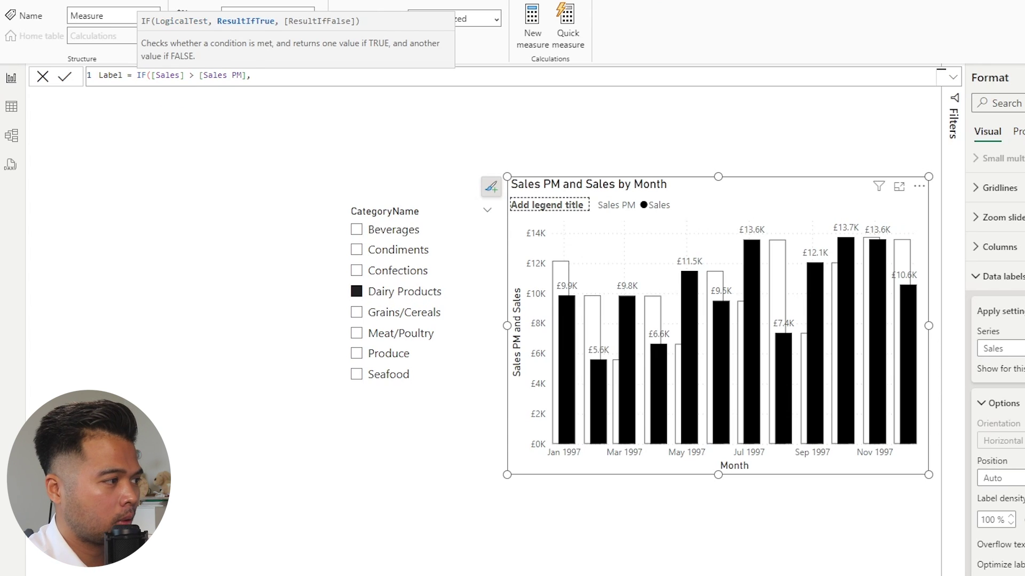
{"action": "type", "text": " [Sale"}
{"action": "key", "text": "Tab"}
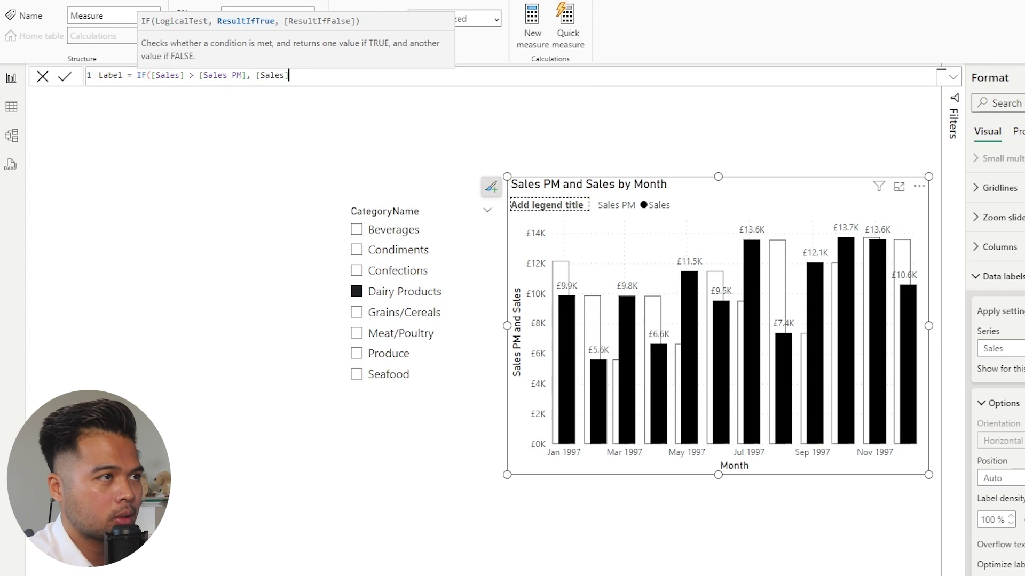
{"action": "type", "text": ", [Sale"}
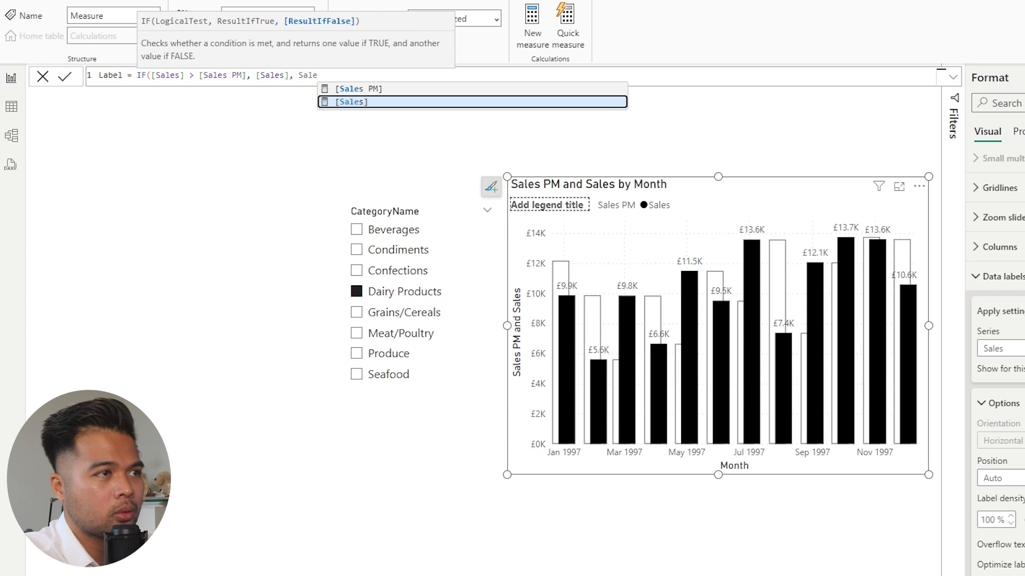
{"action": "key", "text": "Up"}
{"action": "key", "text": "Tab"}
{"action": "type", "text": ")"}
{"action": "key", "text": "Return"}
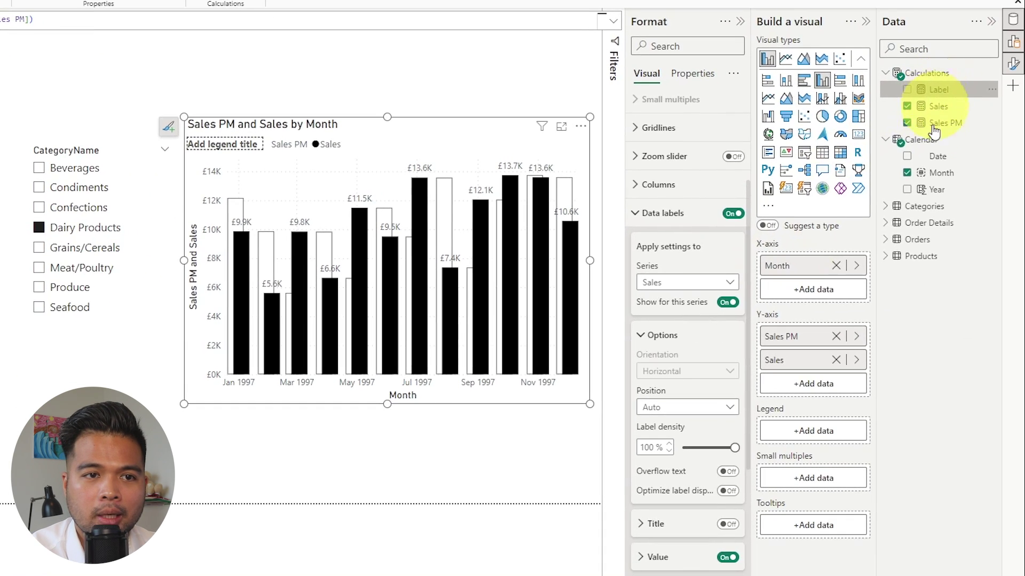
- Add the Label measure to the chart's Y-axis and keep data labels on for Label but off for the Sales series
{"action": "left_click_drag", "start_coordinate": [942, 90], "coordinate": [824, 389]}
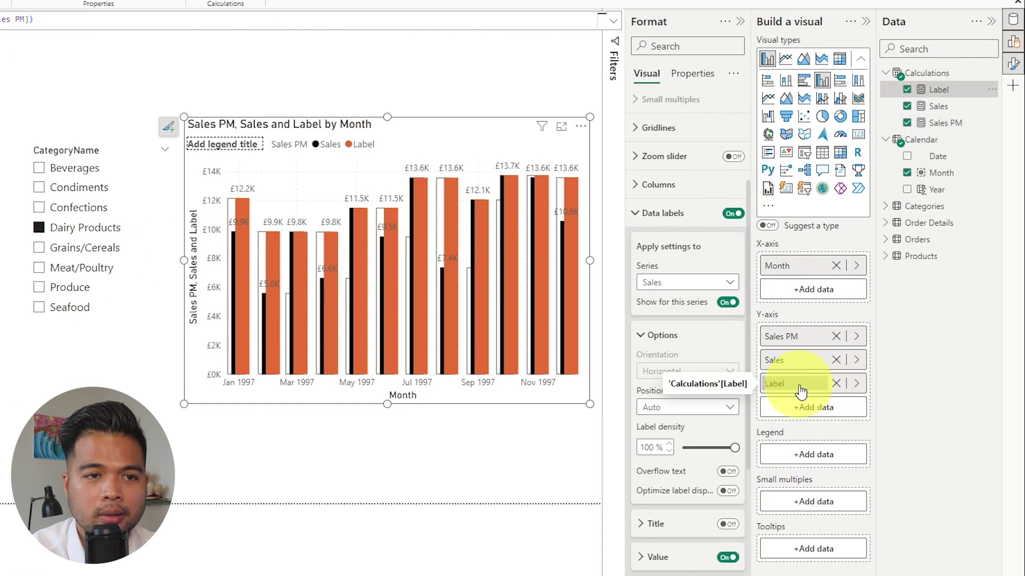
{"action": "left_click", "coordinate": [710, 284]}
{"action": "left_click", "coordinate": [709, 286]}
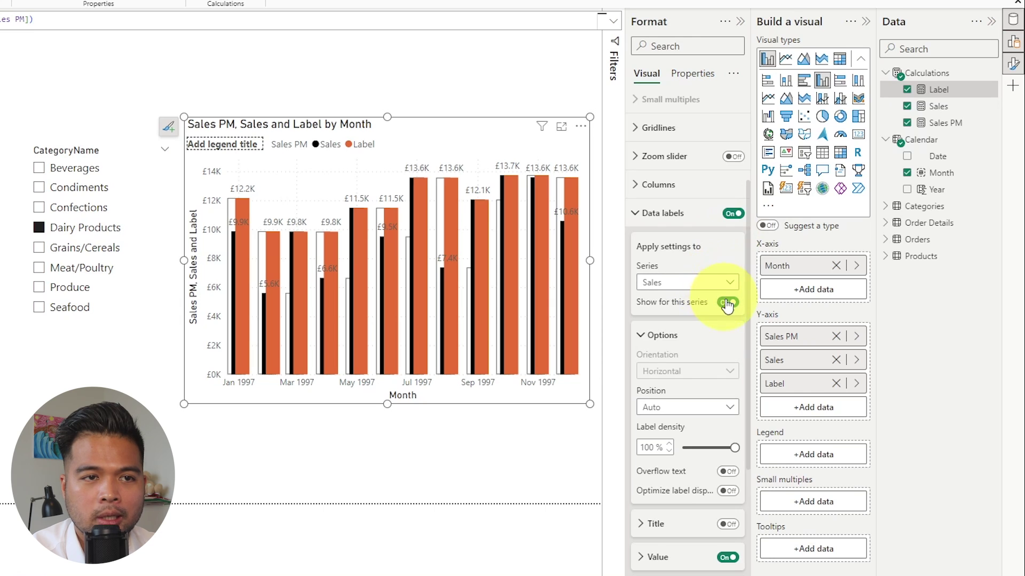
{"action": "left_click", "coordinate": [727, 302]}
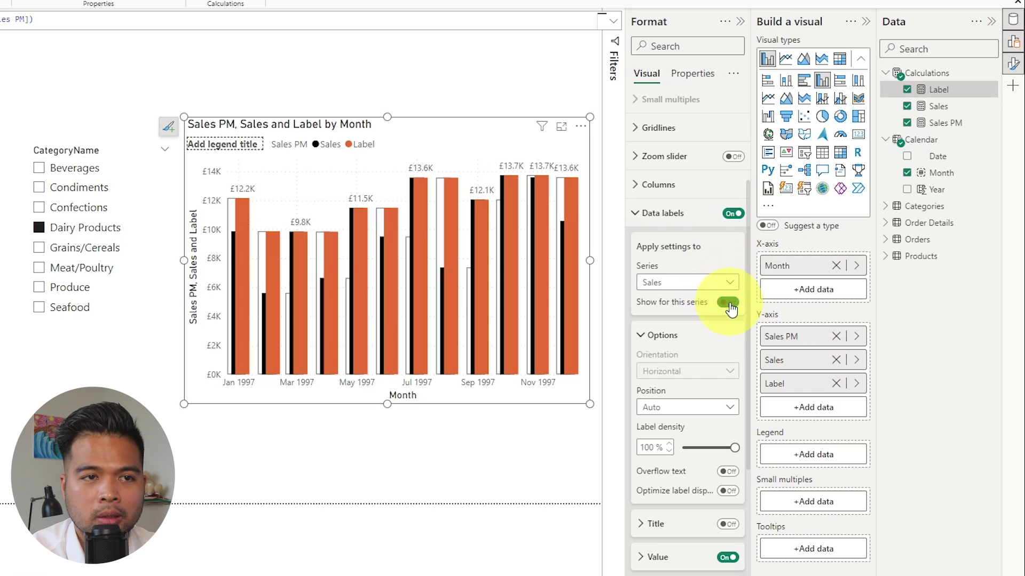
{"action": "left_click", "coordinate": [690, 285]}
{"action": "left_click", "coordinate": [677, 348]}
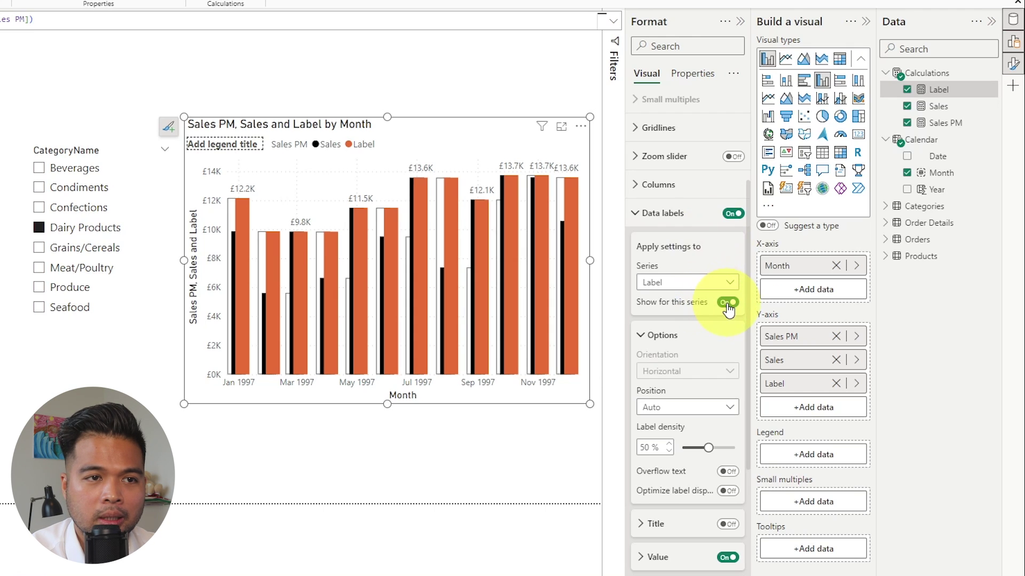
- Set the Label columns' color transparency to 100%
{"action": "left_click", "coordinate": [662, 214]}
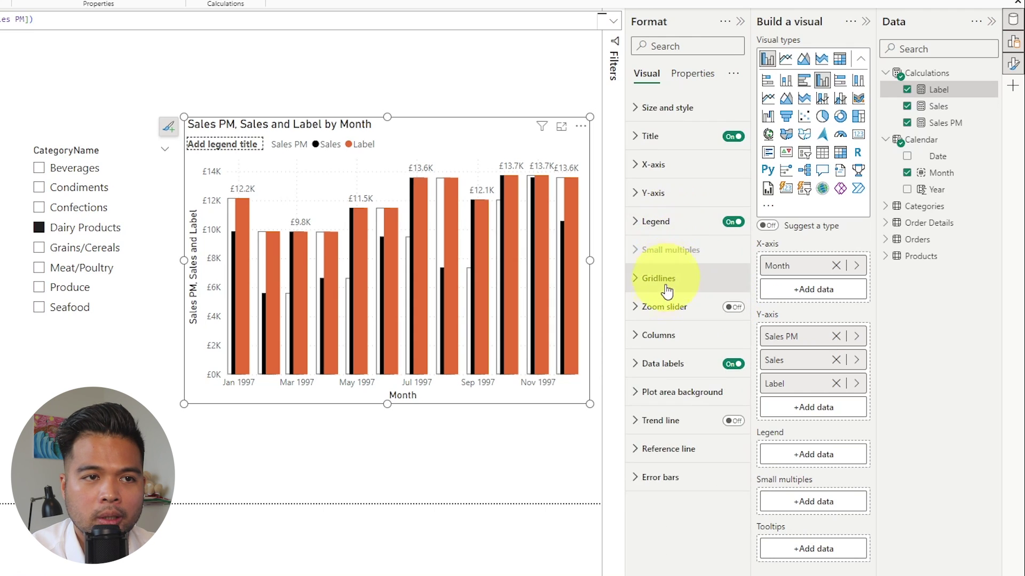
{"action": "left_click", "coordinate": [661, 334]}
{"action": "scroll", "coordinate": [671, 337], "scroll_direction": "down", "scroll_amount": 3}
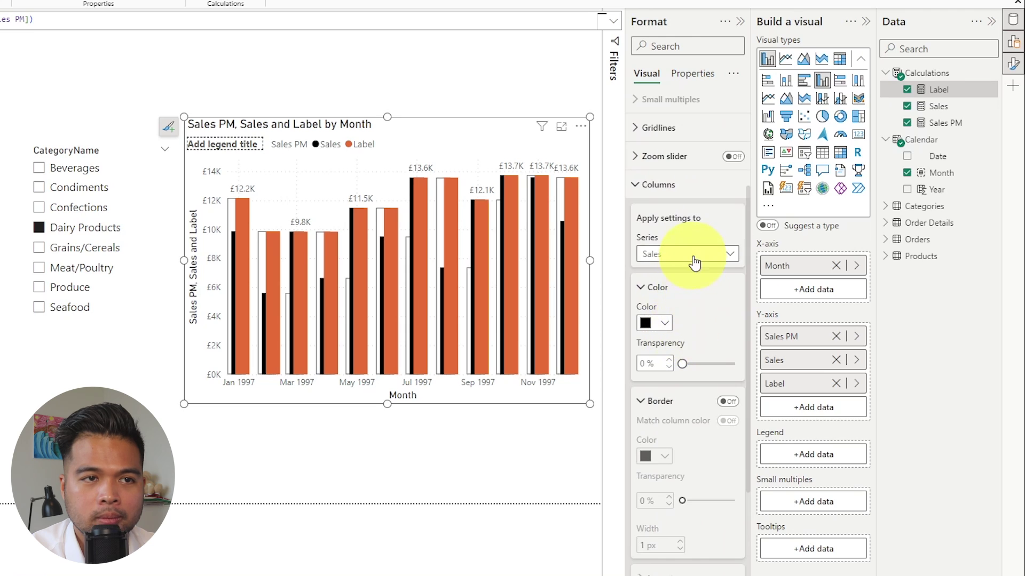
{"action": "left_click", "coordinate": [693, 261]}
{"action": "left_click", "coordinate": [669, 322]}
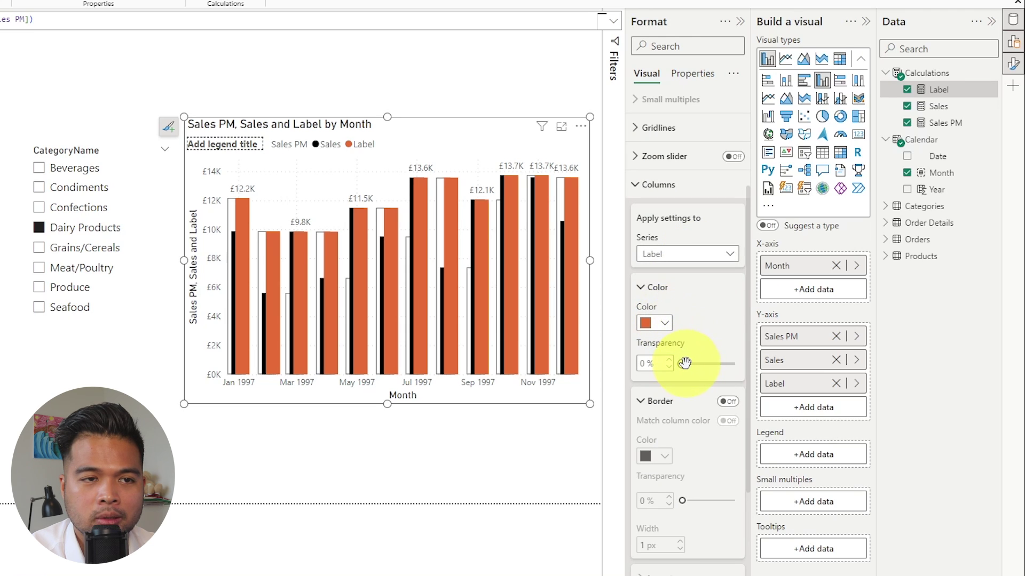
{"action": "left_click_drag", "start_coordinate": [684, 363], "coordinate": [734, 364]}
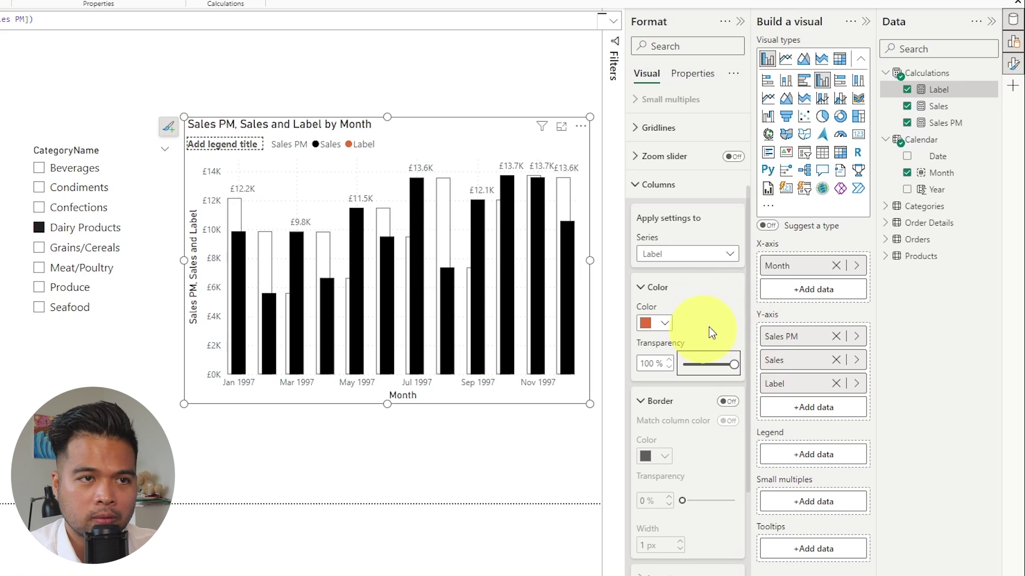
- Set the value field of the Label series' data labels to the Sales measure
{"action": "left_click", "coordinate": [675, 194]}
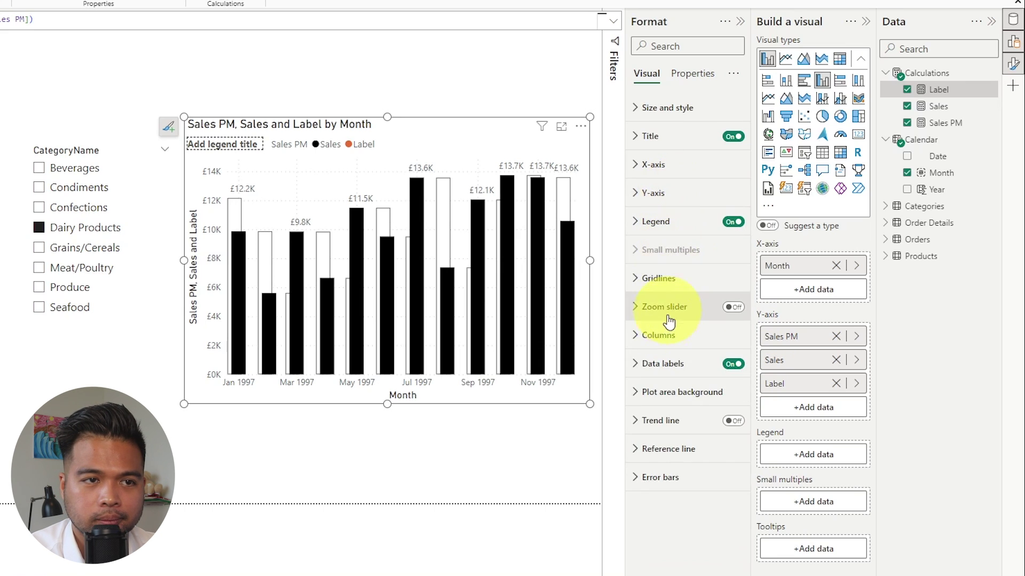
{"action": "left_click", "coordinate": [663, 364]}
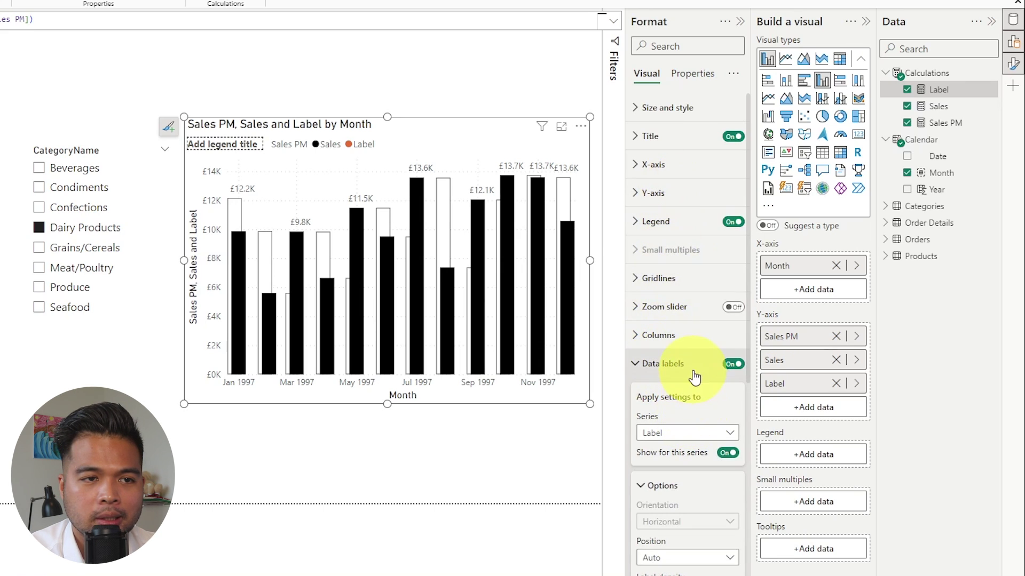
{"action": "scroll", "coordinate": [687, 410], "scroll_direction": "down", "scroll_amount": 3}
{"action": "left_click", "coordinate": [677, 287]}
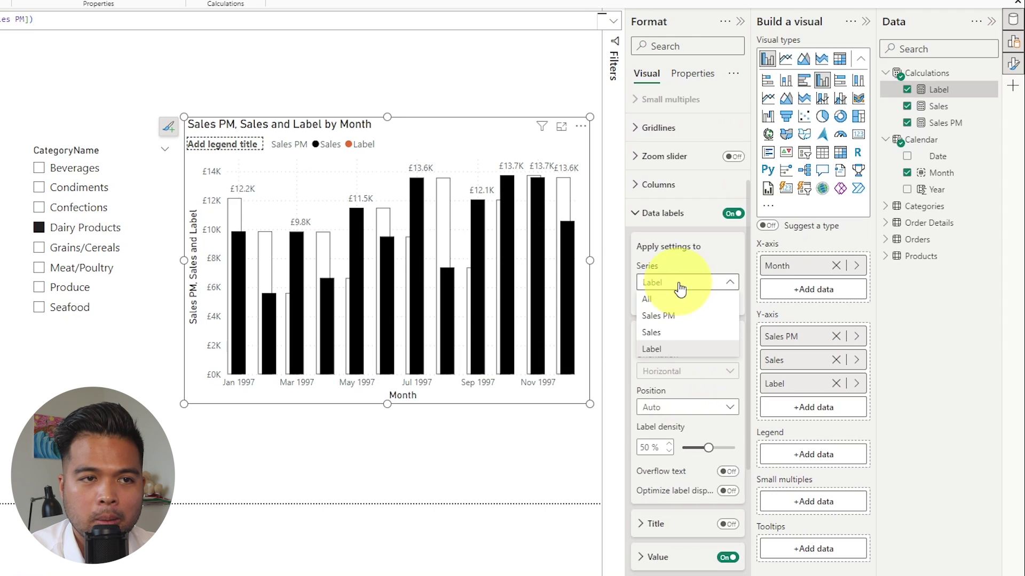
{"action": "left_click", "coordinate": [682, 283]}
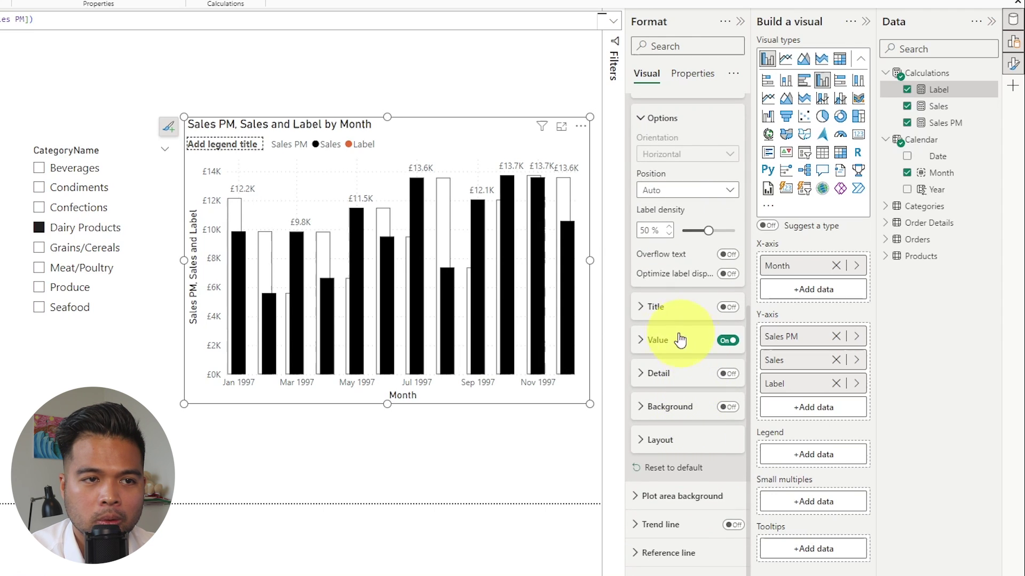
{"action": "left_click", "coordinate": [659, 341]}
{"action": "left_click_drag", "start_coordinate": [671, 395], "coordinate": [723, 389]}
{"action": "left_click", "coordinate": [723, 385]}
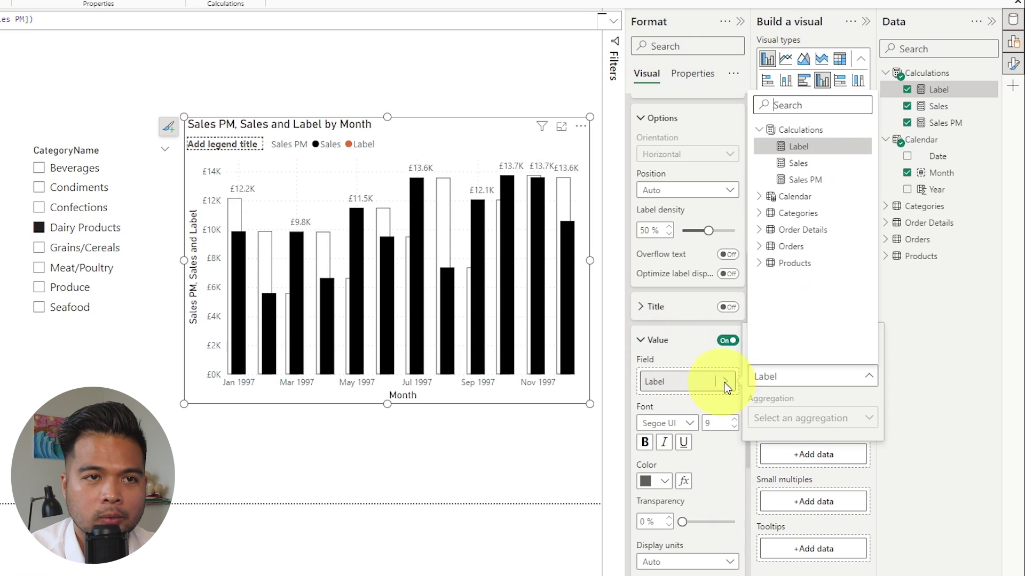
{"action": "left_click", "coordinate": [806, 164]}
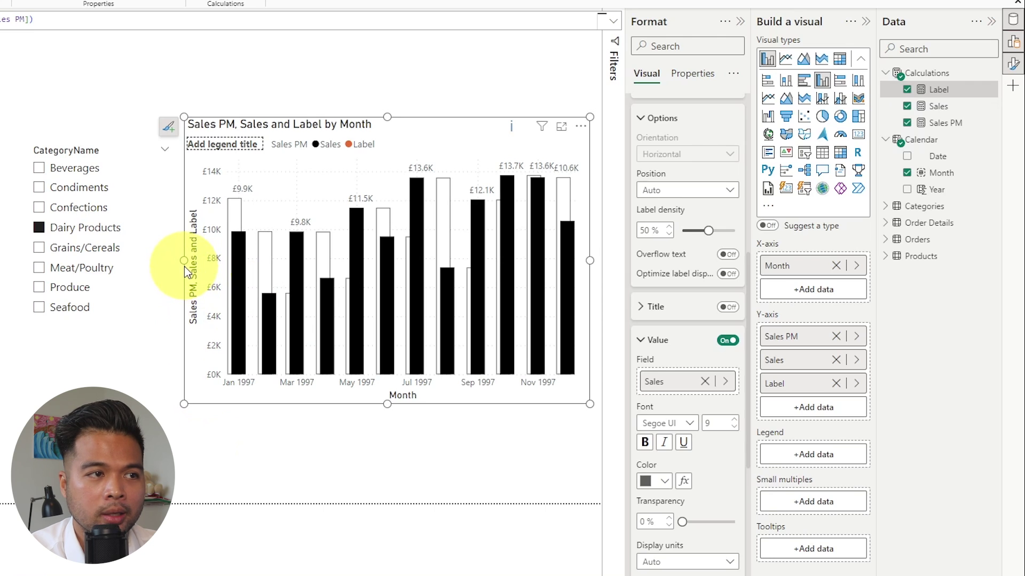
- Widen the chart to check all its data labels, then narrow it until its edge clears the CategoryName slicer
{"action": "left_click_drag", "start_coordinate": [184, 264], "coordinate": [0, 266]}
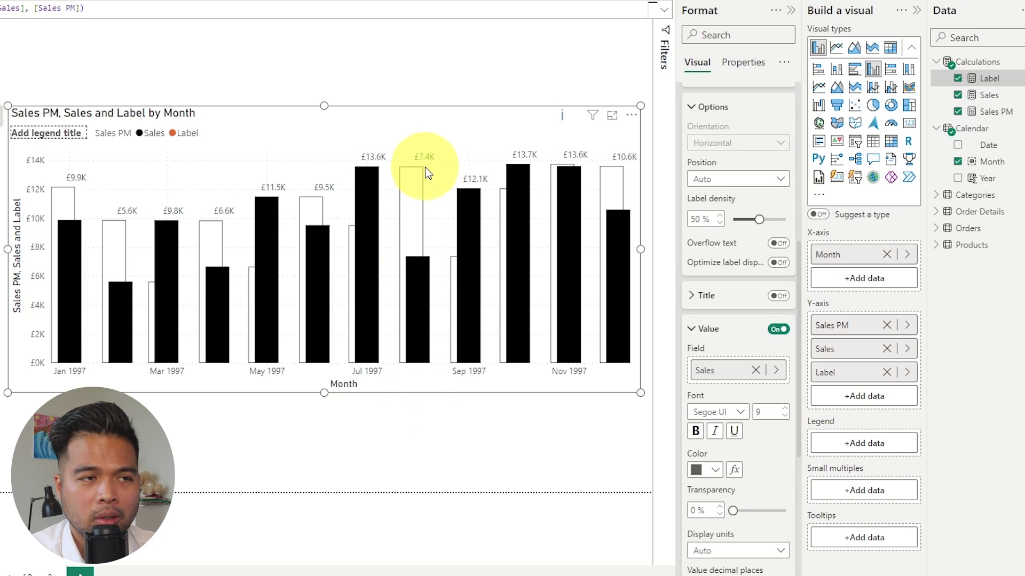
{"action": "mouse_move", "coordinate": [425, 169]}
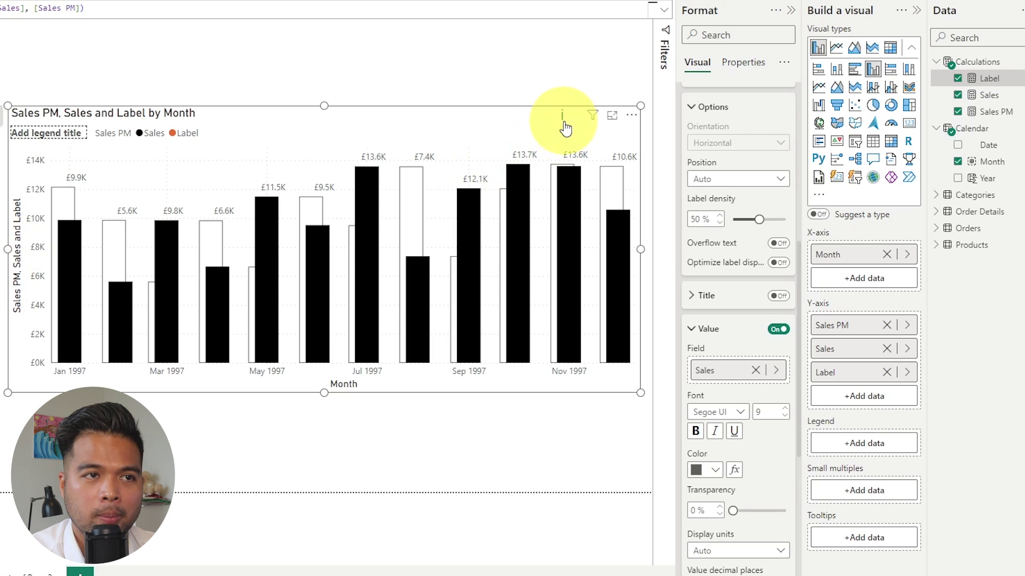
{"action": "mouse_move", "coordinate": [563, 120]}
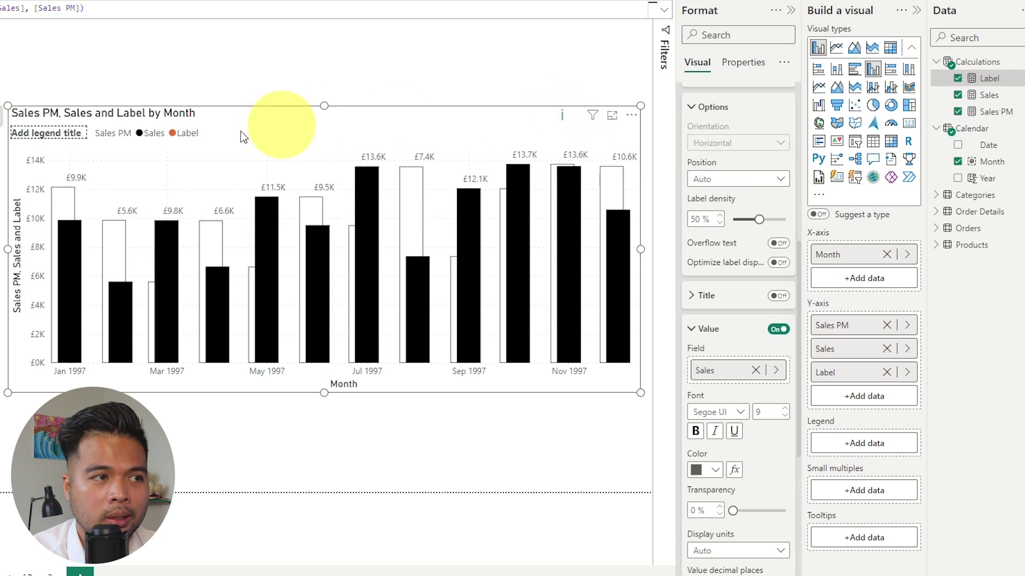
{"action": "left_click_drag", "start_coordinate": [17, 253], "coordinate": [43, 255]}
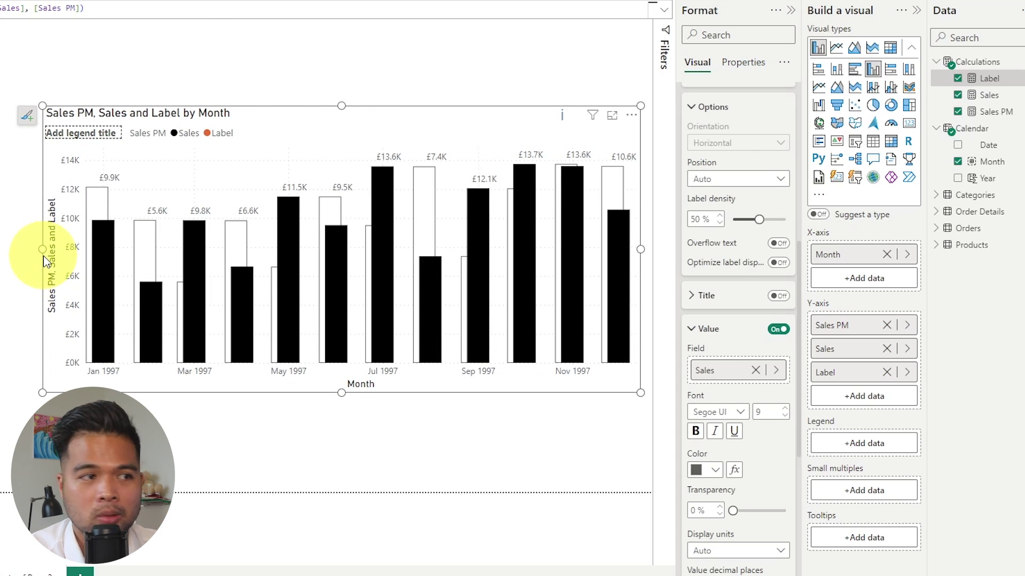
{"action": "left_click_drag", "start_coordinate": [43, 255], "coordinate": [196, 251]}
- Turn off the chart's legend and deselect the chart
{"action": "scroll", "coordinate": [757, 224], "scroll_direction": "up", "scroll_amount": 5}
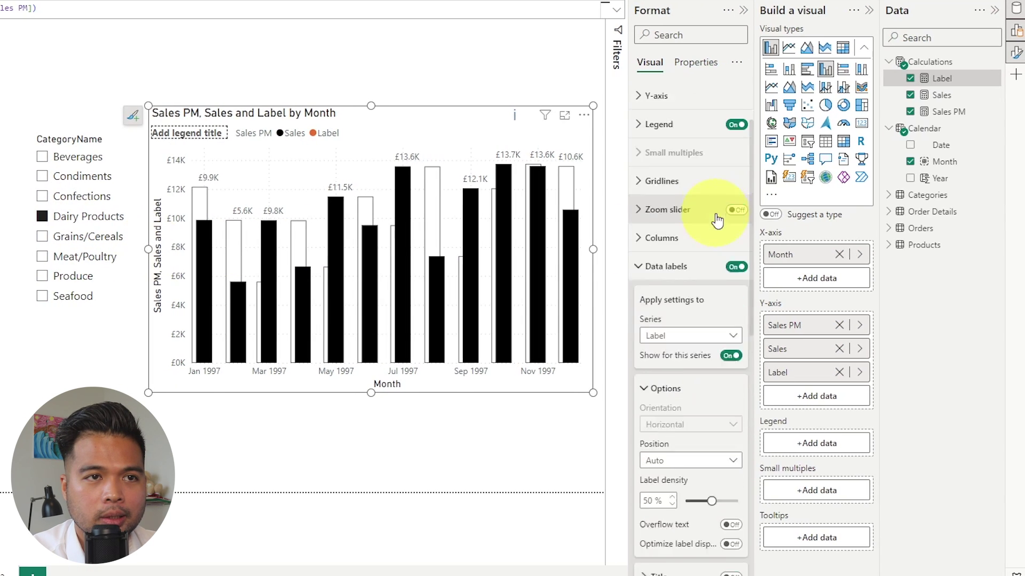
{"action": "scroll", "coordinate": [717, 220], "scroll_direction": "up", "scroll_amount": 2}
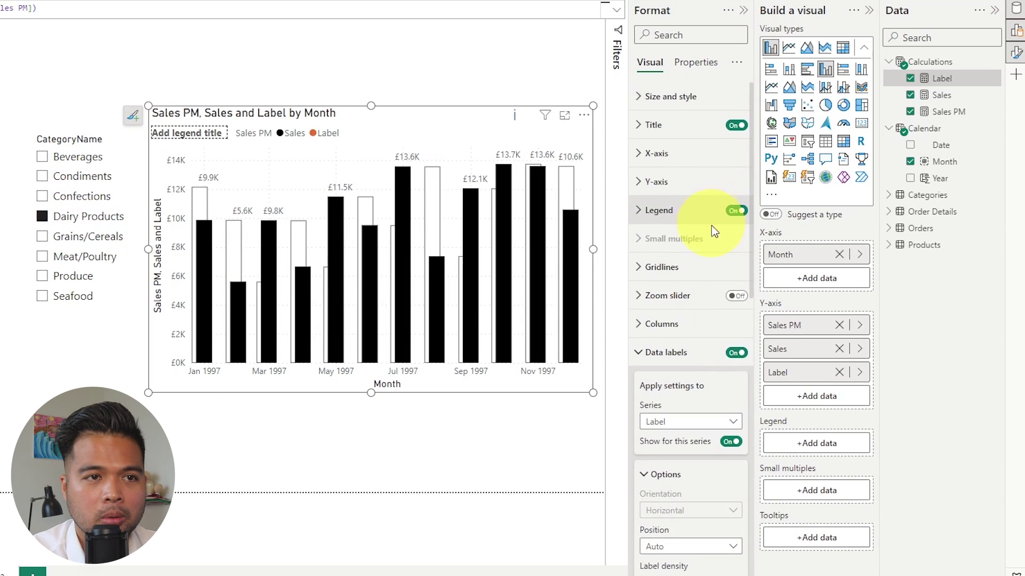
{"action": "left_click", "coordinate": [735, 210]}
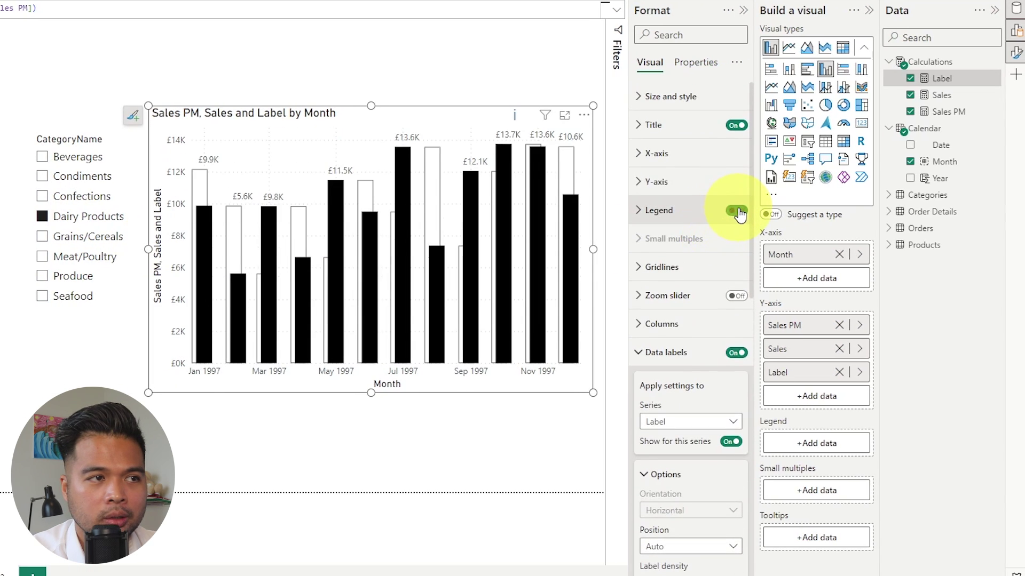
{"action": "left_click", "coordinate": [485, 53]}
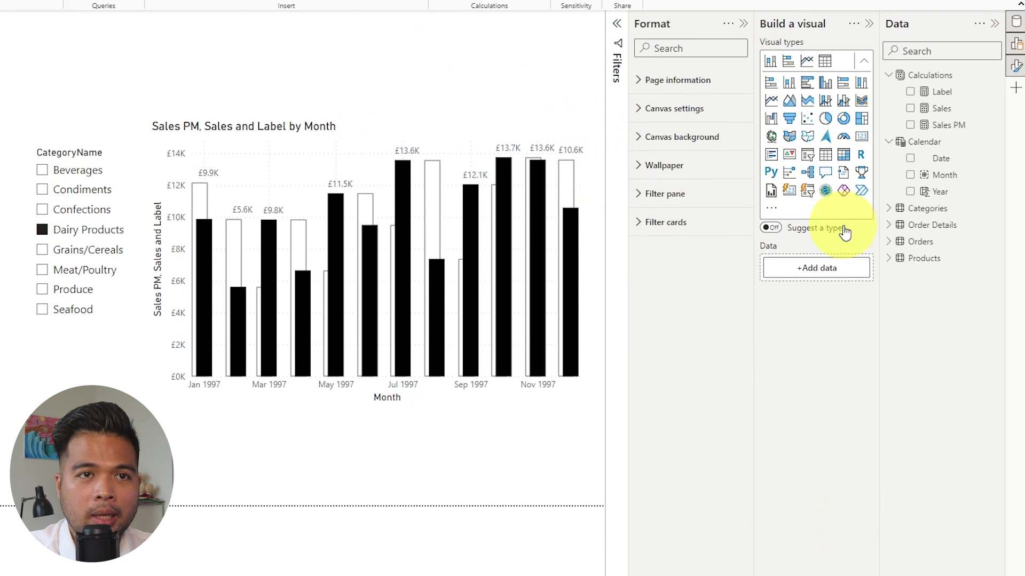
- Create a measure in the Calculations table as Colour = IF([Sales] > [Sales PM], "Green", "Red")
{"action": "right_click", "coordinate": [933, 80]}
{"action": "left_click", "coordinate": [892, 103]}
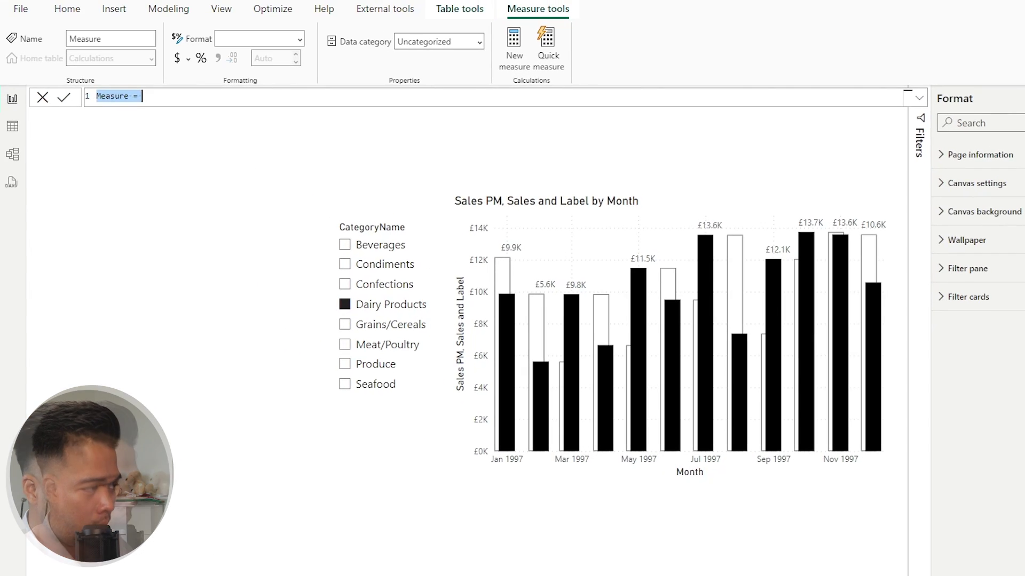
{"action": "type", "text": "Colo"}
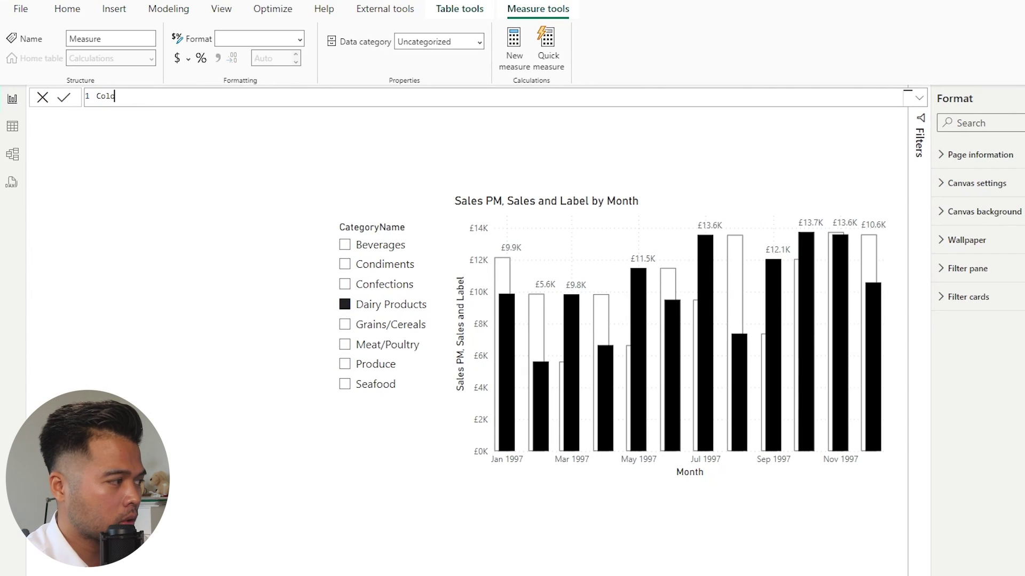
{"action": "type", "text": "ur = IF("}
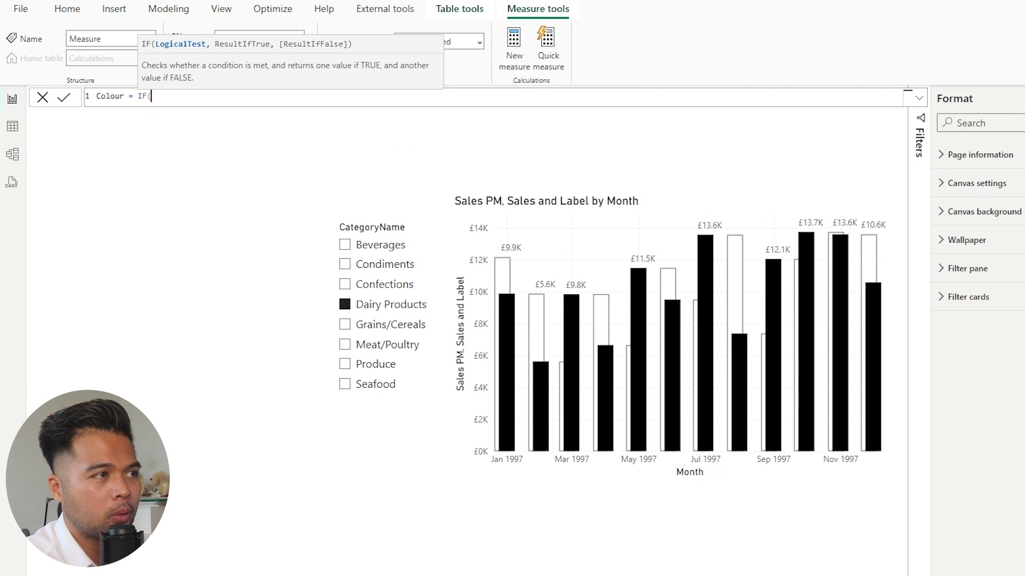
{"action": "type", "text": "[Sales] "}
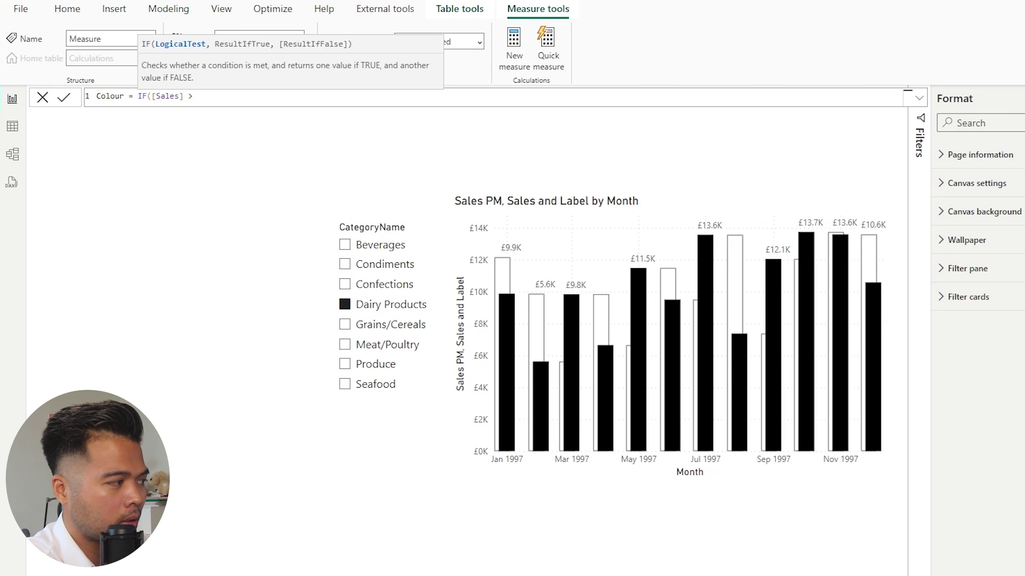
{"action": "type", "text": "> [Sales PM], "}
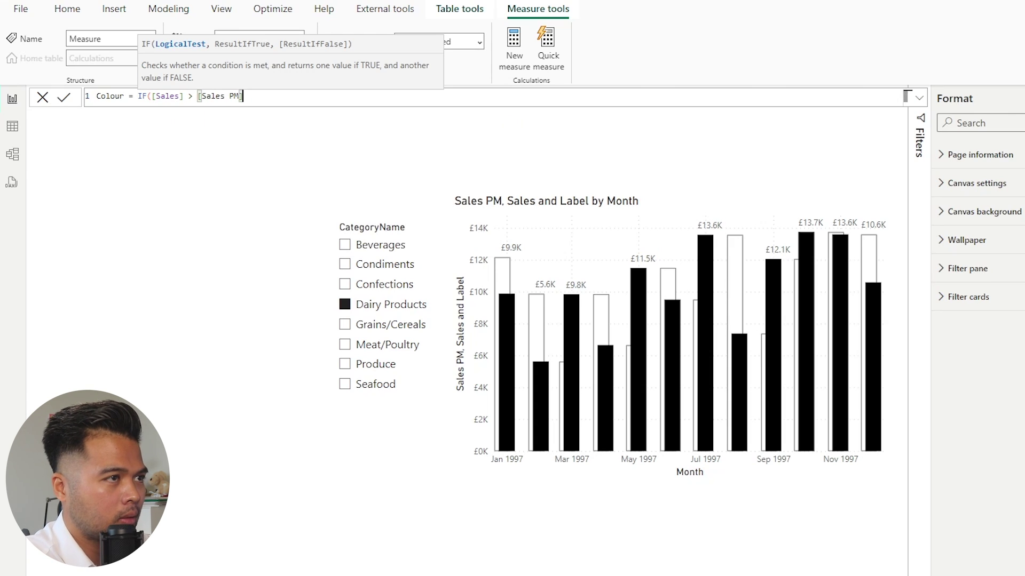
{"action": "type", "text": "\"Gr"}
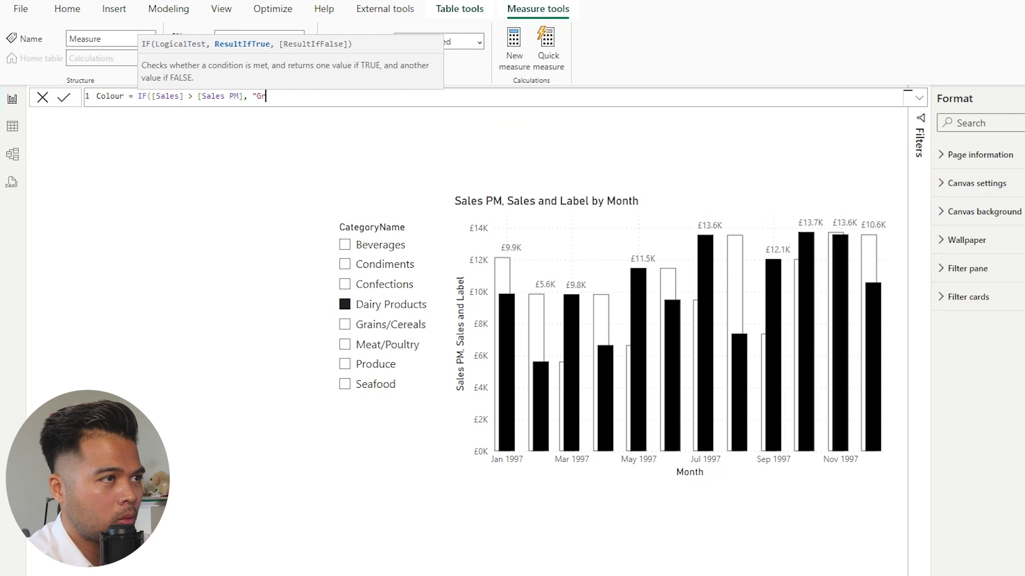
{"action": "type", "text": "een\", \""}
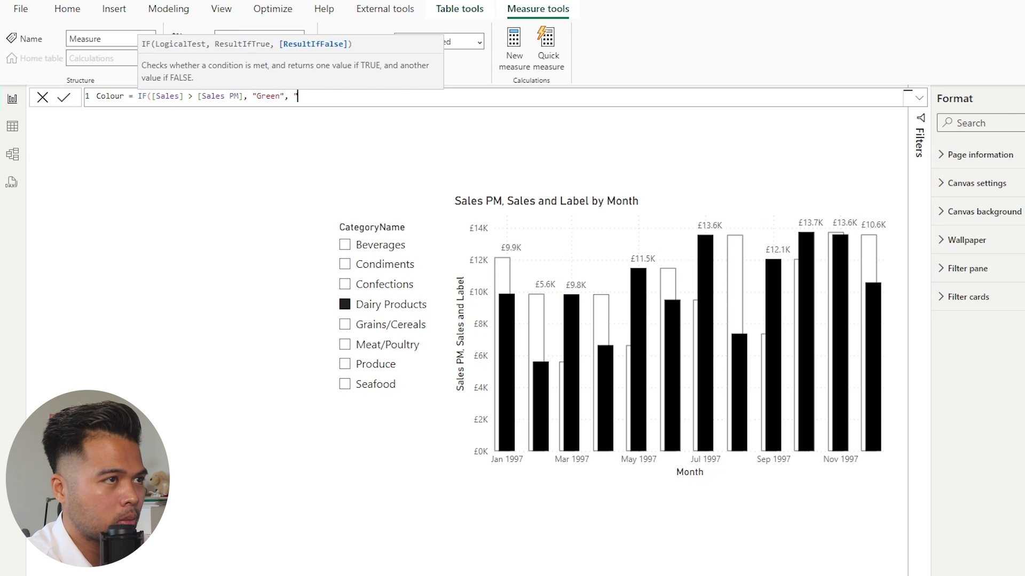
{"action": "type", "text": "Red\")"}
{"action": "key", "text": "Return"}
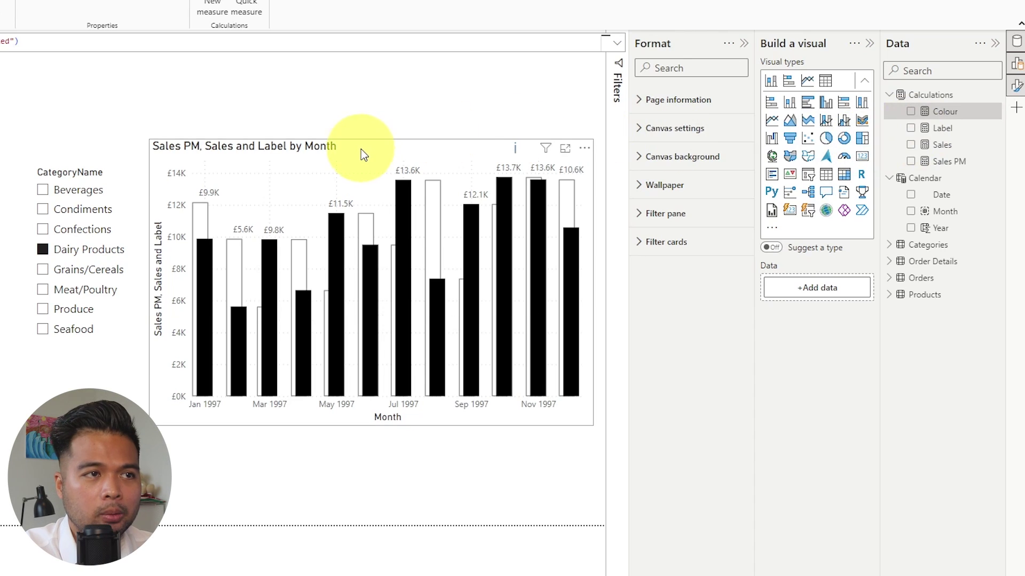
- Color the Label series' data label values by field value using the Colour measure, and make them bold at font size 8
{"action": "left_click", "coordinate": [363, 155]}
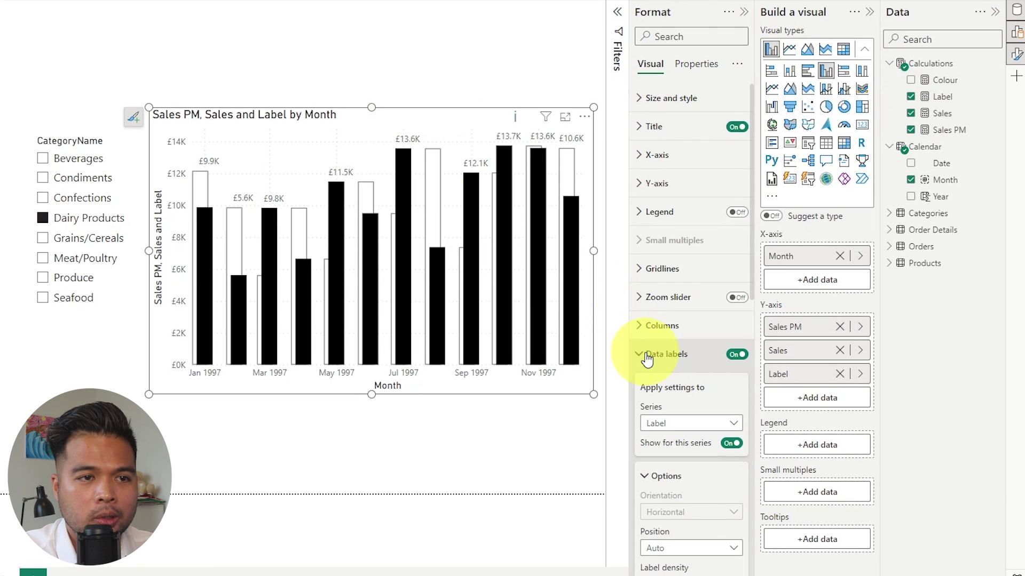
{"action": "left_click", "coordinate": [646, 357]}
{"action": "left_click", "coordinate": [646, 356]}
{"action": "scroll", "coordinate": [663, 304], "scroll_direction": "down", "scroll_amount": 5}
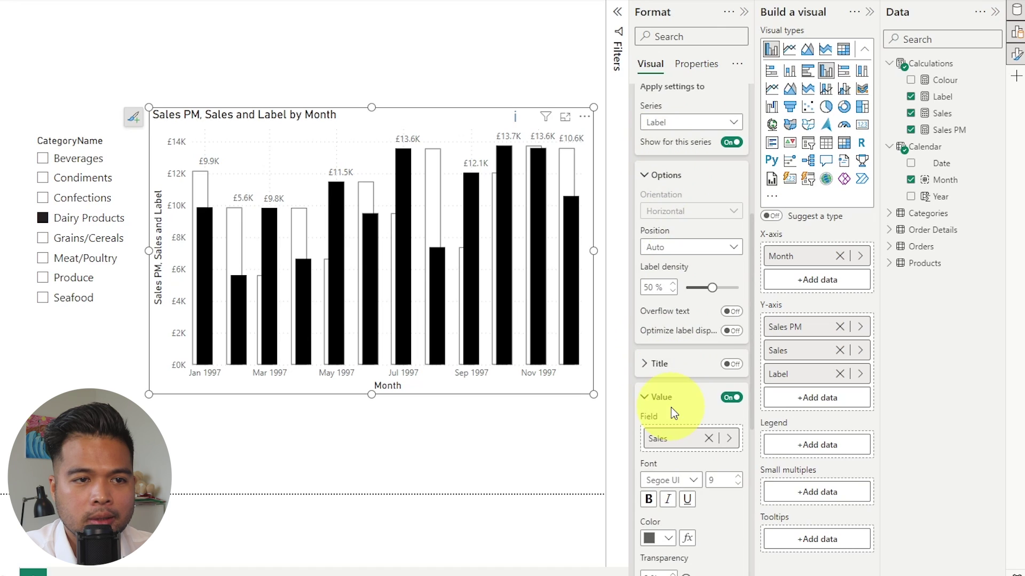
{"action": "scroll", "coordinate": [670, 407], "scroll_direction": "down", "scroll_amount": 3}
{"action": "scroll", "coordinate": [718, 435], "scroll_direction": "down", "scroll_amount": 6}
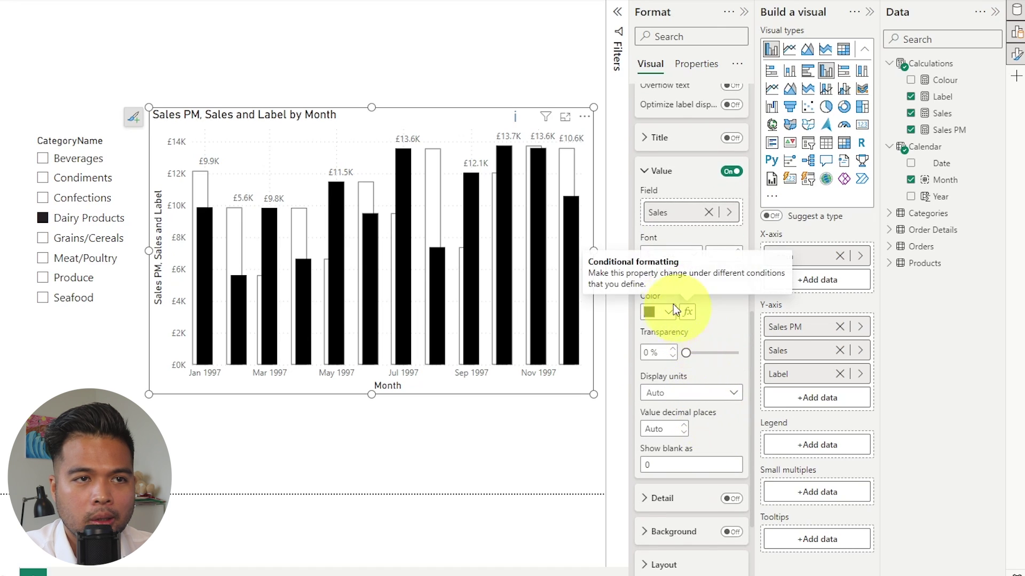
{"action": "left_click", "coordinate": [692, 316]}
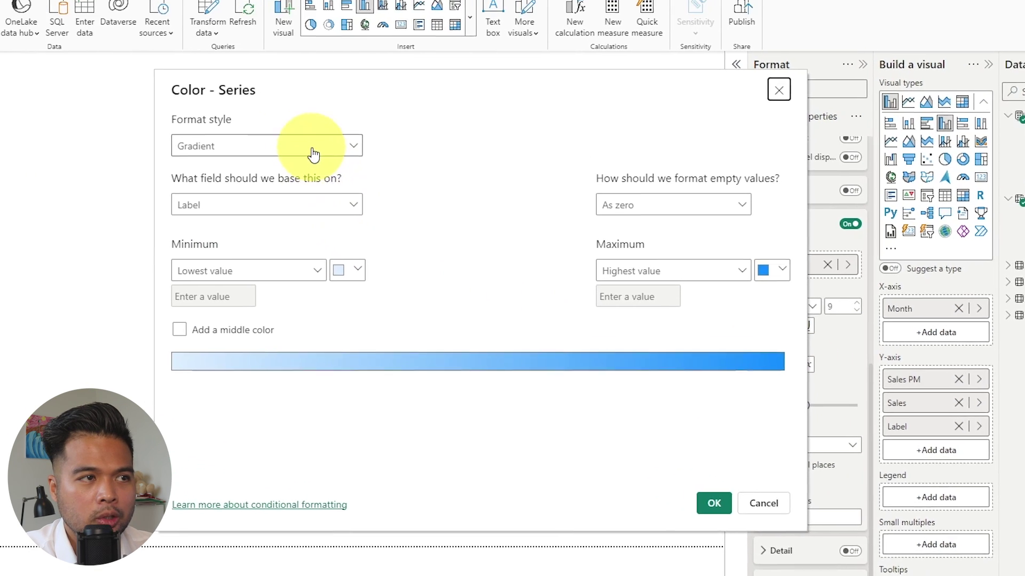
{"action": "left_click", "coordinate": [188, 98]}
{"action": "left_click", "coordinate": [267, 223]}
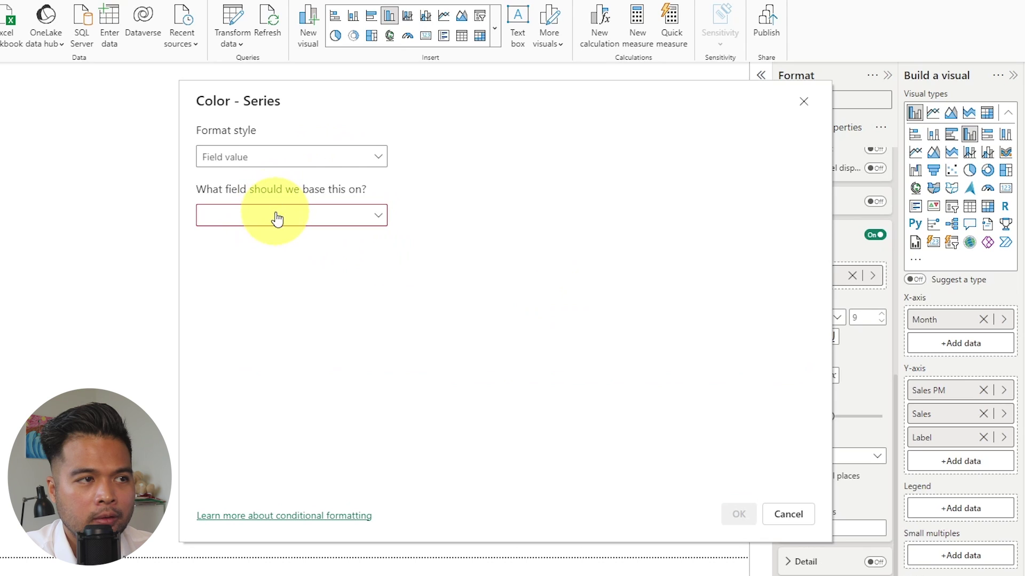
{"action": "left_click", "coordinate": [274, 216]}
{"action": "left_click", "coordinate": [207, 265]}
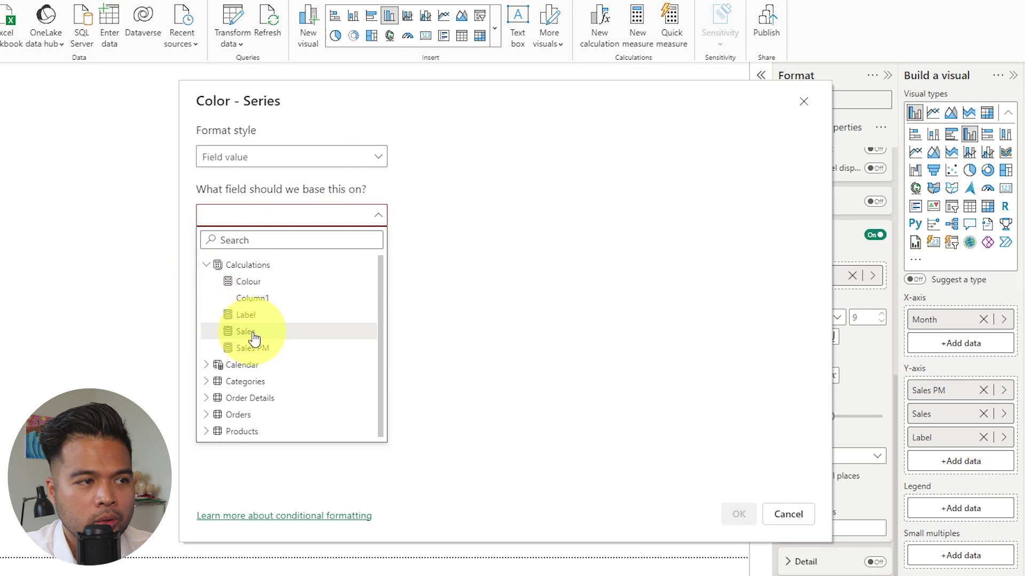
{"action": "left_click", "coordinate": [249, 282]}
{"action": "left_click", "coordinate": [739, 514]}
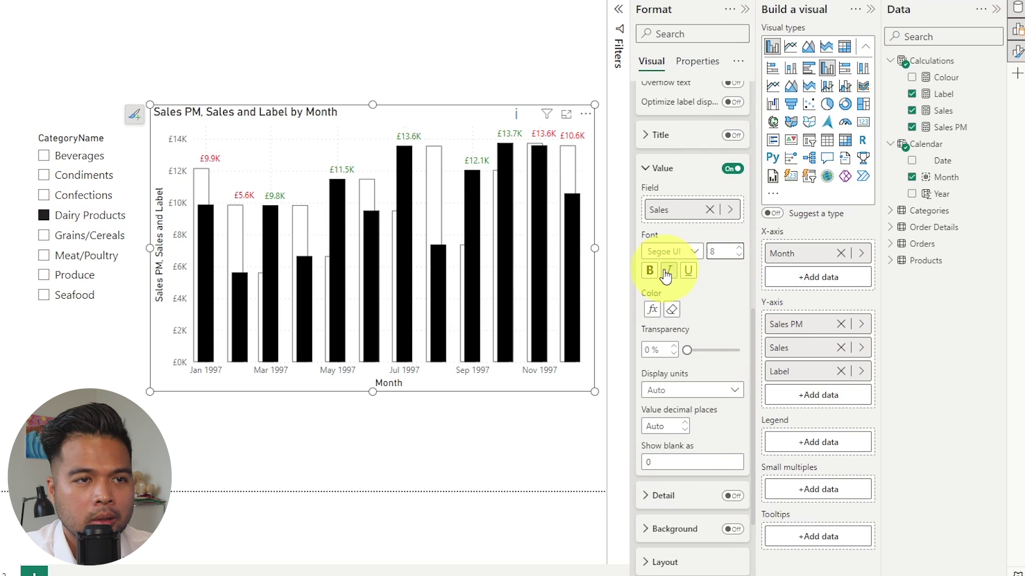
{"action": "left_click", "coordinate": [649, 271]}
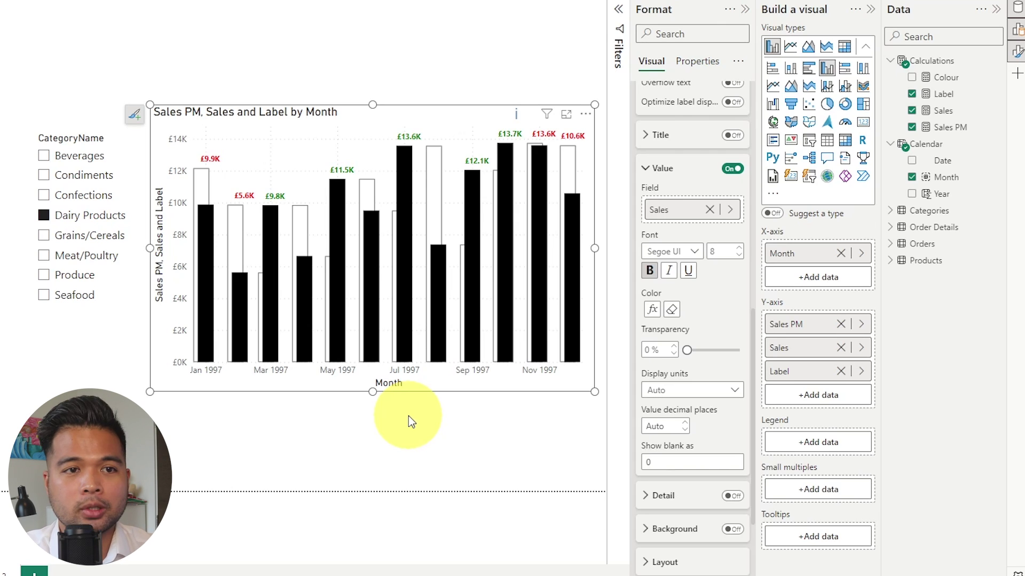
- Create a measure in the Calculations table as Green Max = IF([Sales] > [Sales PM], [Label])
{"action": "right_click", "coordinate": [917, 68]}
{"action": "left_click", "coordinate": [816, 135]}
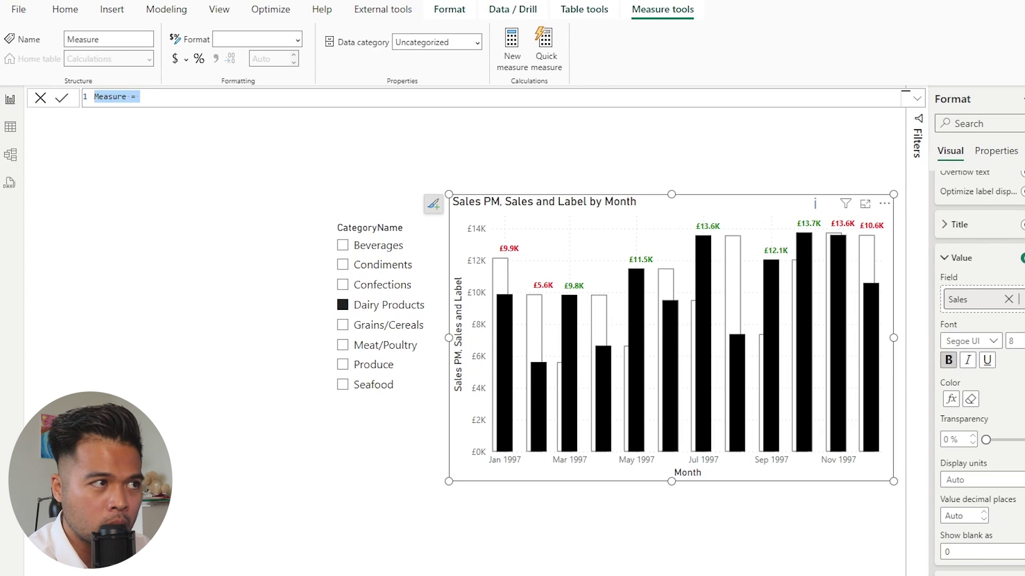
{"action": "type", "text": "Green Max"}
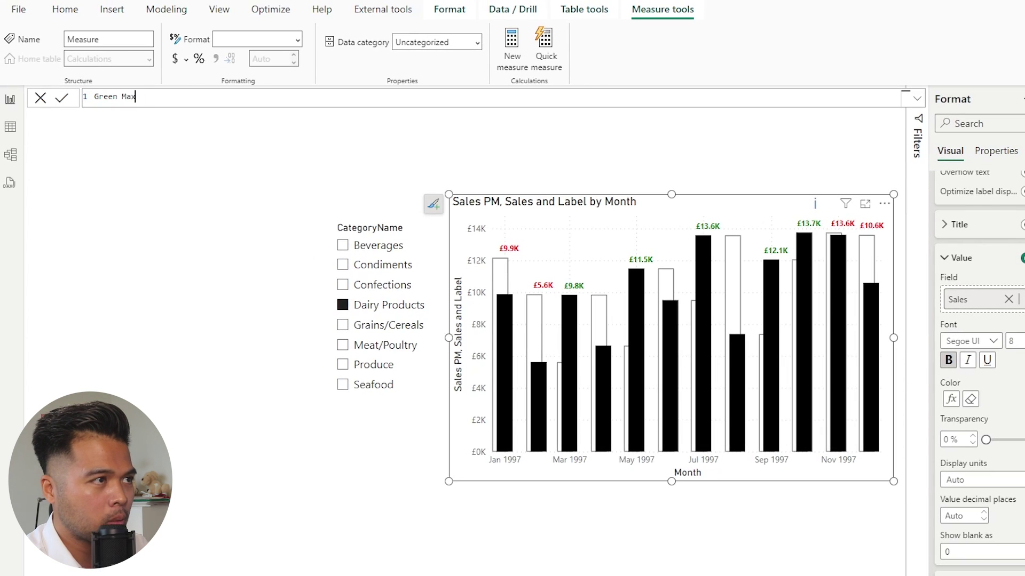
{"action": "type", "text": " = IF("}
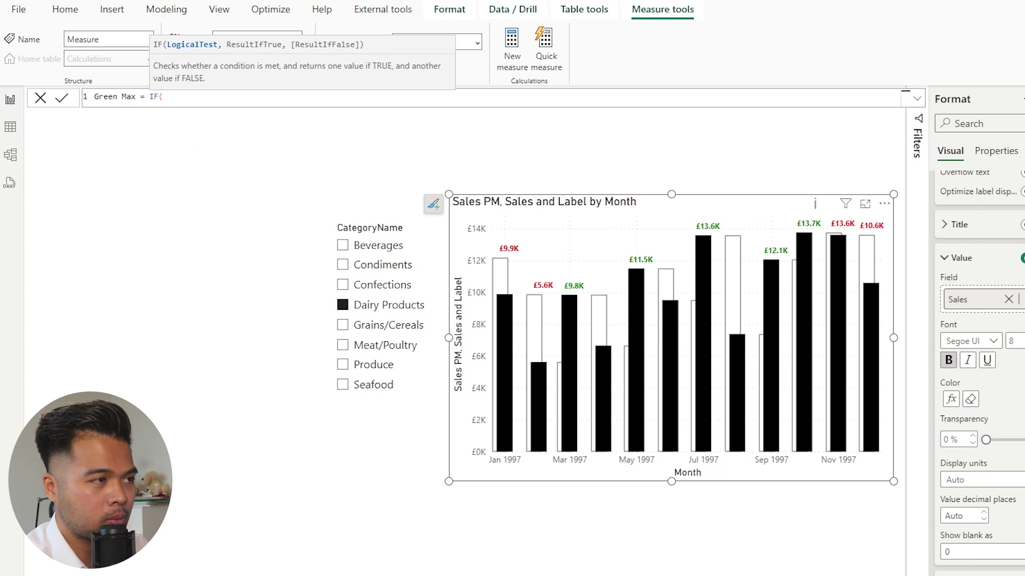
{"action": "type", "text": "[Sales] >"}
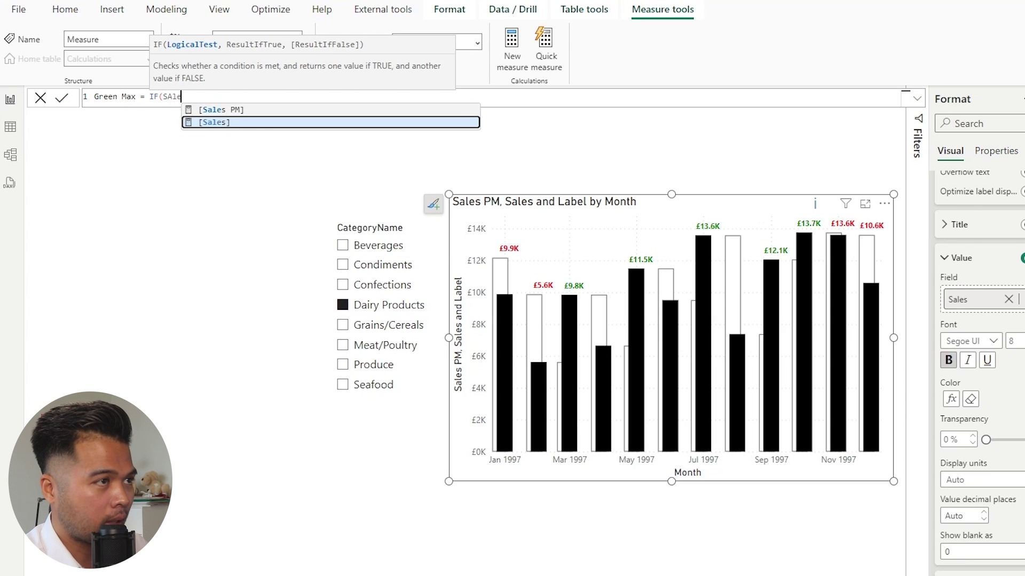
{"action": "type", "text": " Sale"}
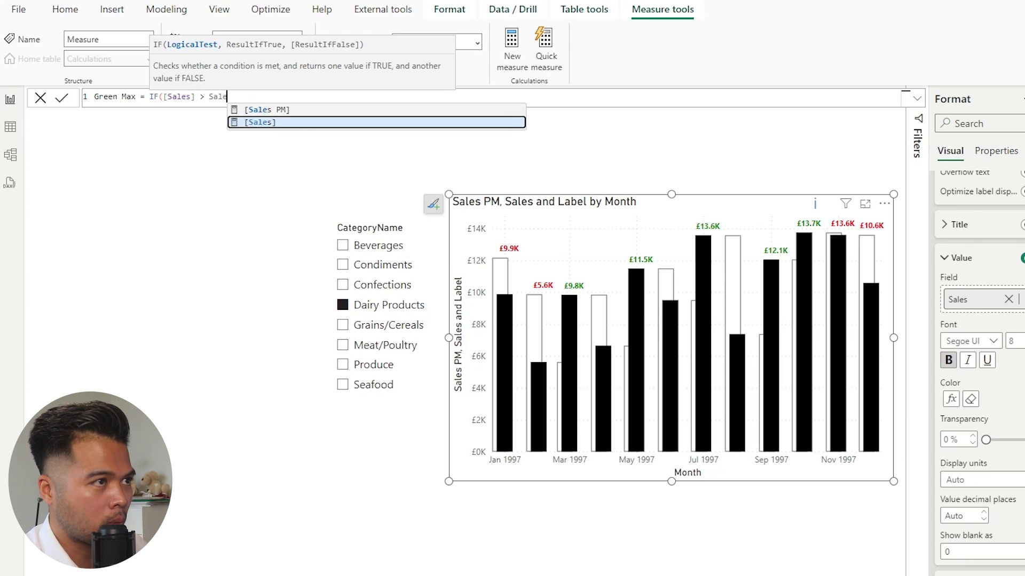
{"action": "key", "text": "Up"}
{"action": "key", "text": "Tab"}
{"action": "type", "text": ","}
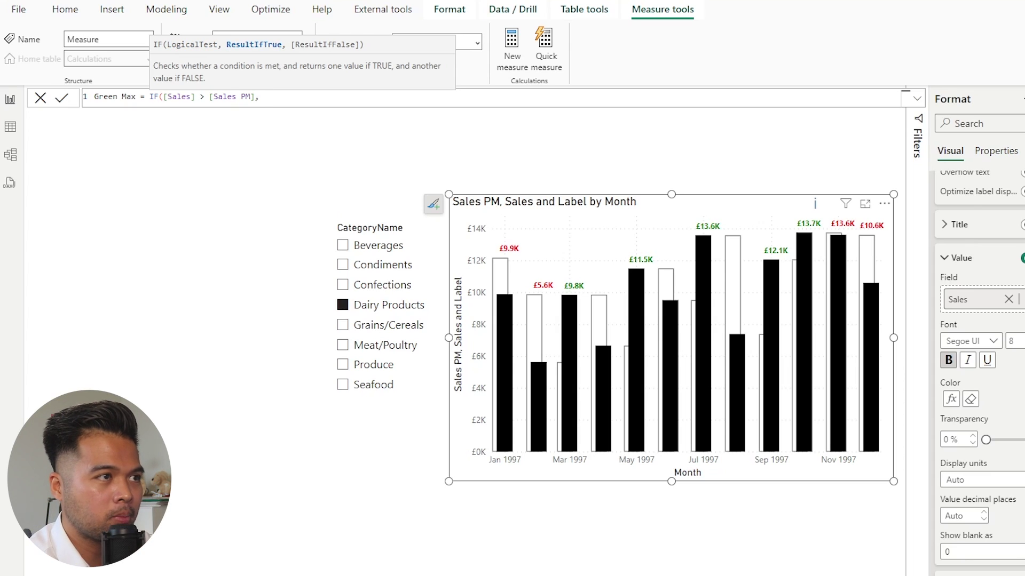
{"action": "type", "text": "["}
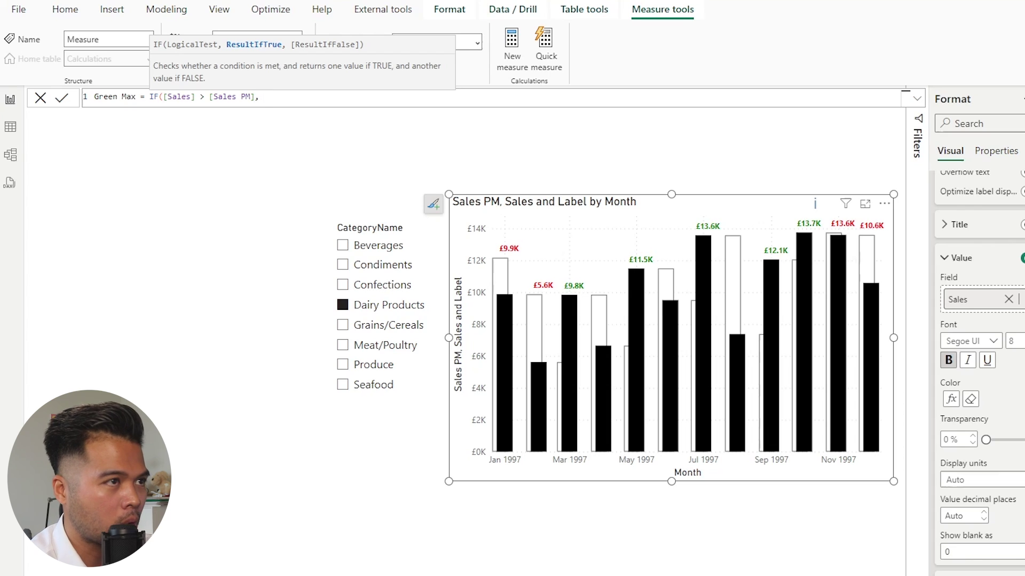
{"action": "type", "text": "La"}
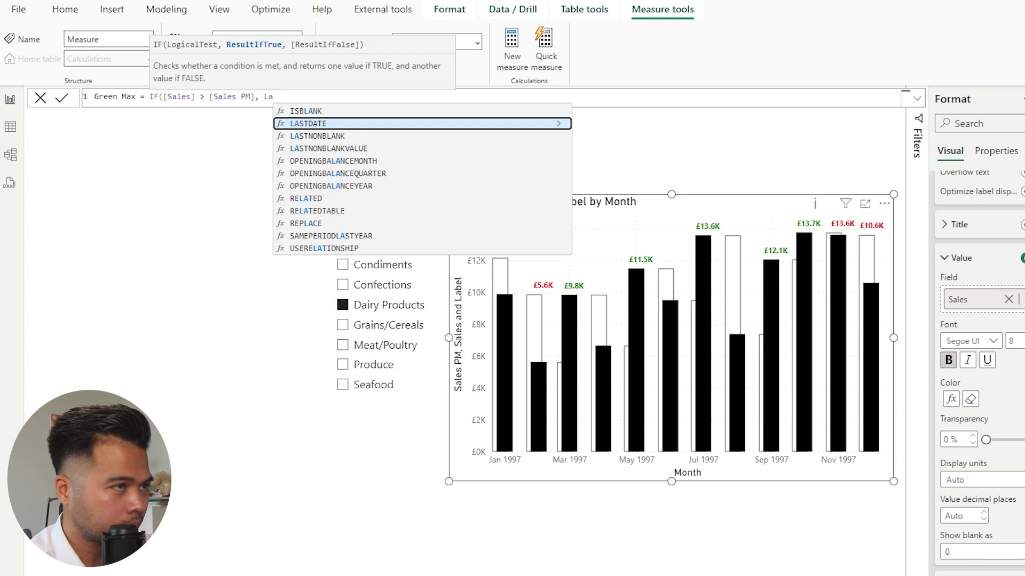
{"action": "type", "text": "bel"}
{"action": "key", "text": "Tab"}
{"action": "type", "text": ")"}
{"action": "key", "text": "ctrl+a"}
{"action": "key", "text": "ctrl+c"}
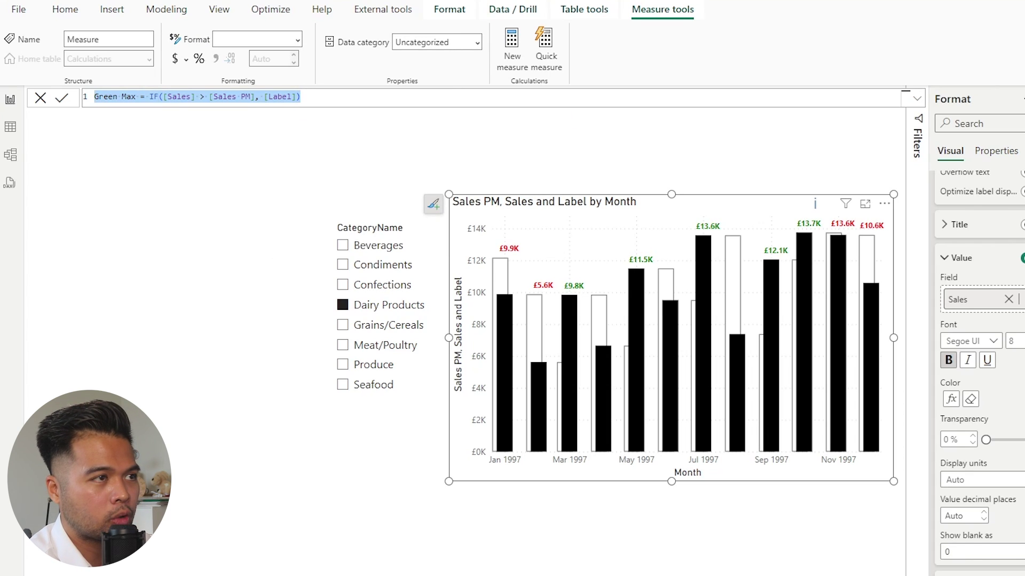
{"action": "key", "text": "Return"}
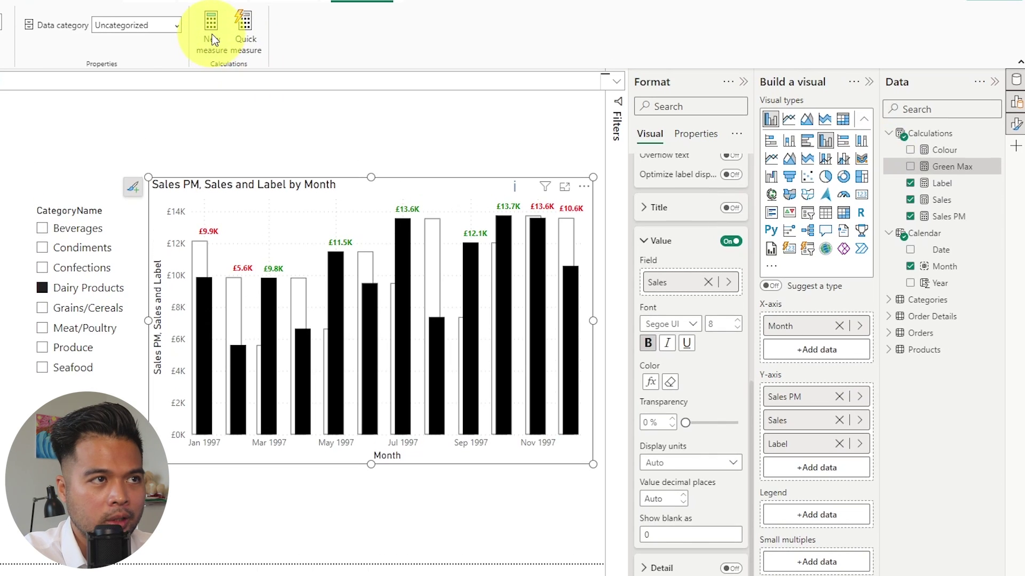
- Create a second measure from the copied Green Max formula as Red Max = IF([Sales] < [Sales PM], [Label])
{"action": "left_click", "coordinate": [212, 37]}
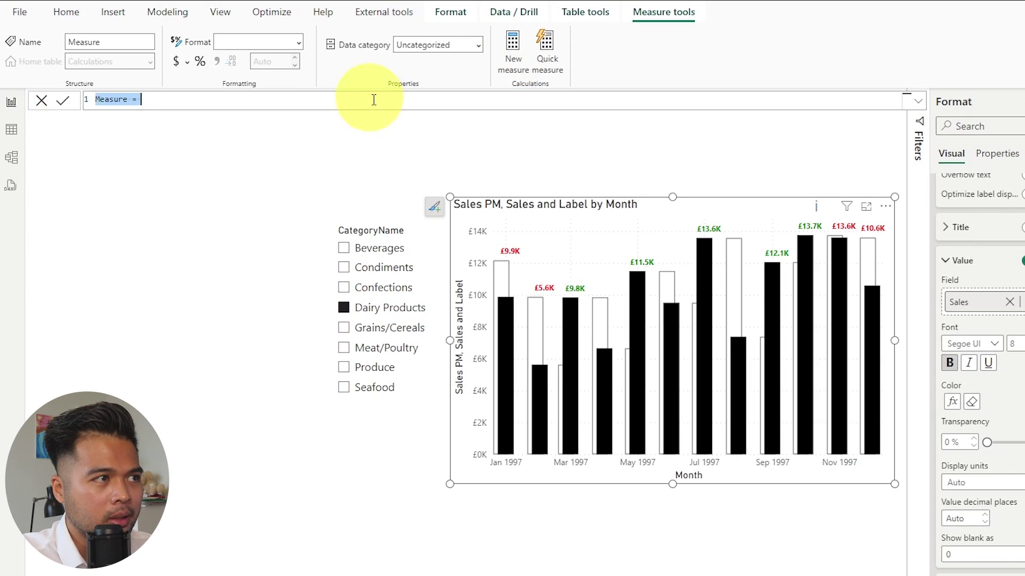
{"action": "key", "text": "ctrl+v"}
{"action": "double_click", "coordinate": [105, 99]}
{"action": "type", "text": "Red"}
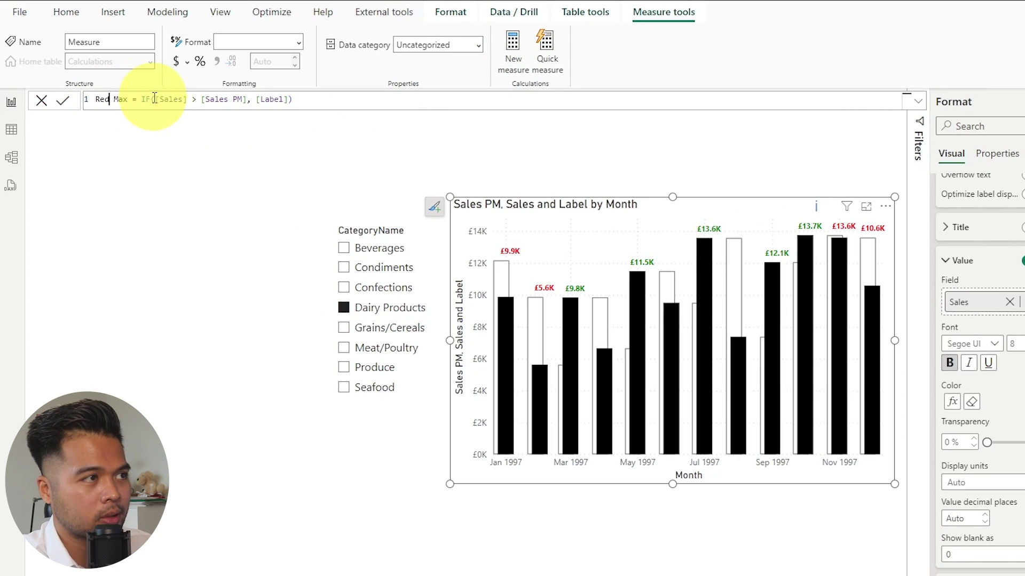
{"action": "left_click", "coordinate": [195, 99]}
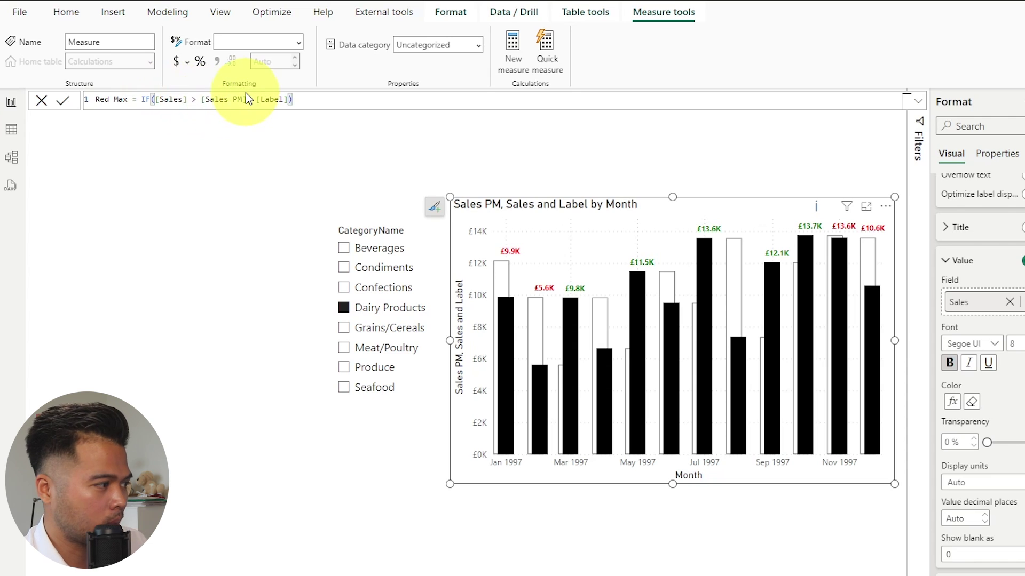
{"action": "key", "text": "BackSpace"}
{"action": "type", "text": "<"}
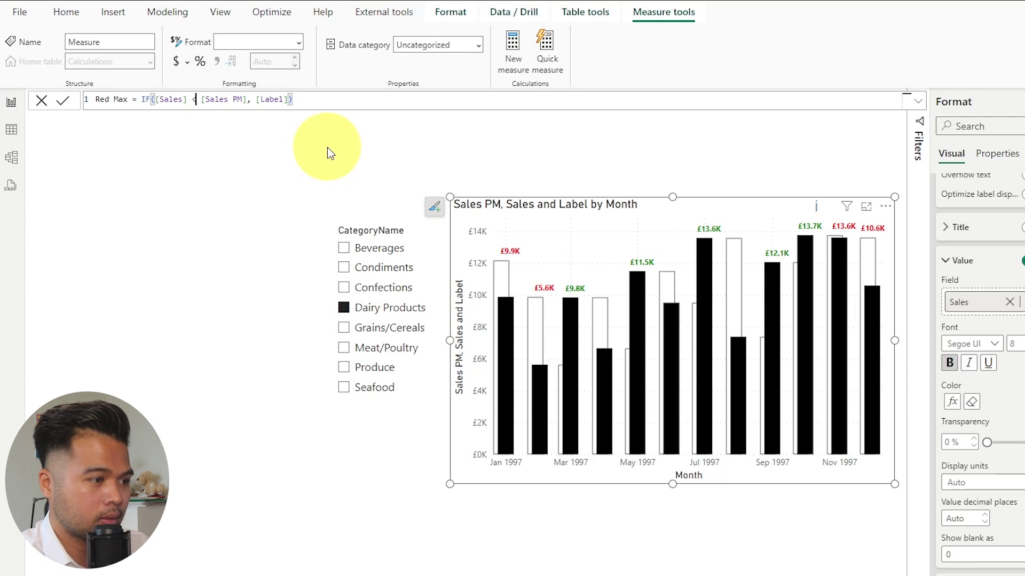
{"action": "key", "text": "Return"}
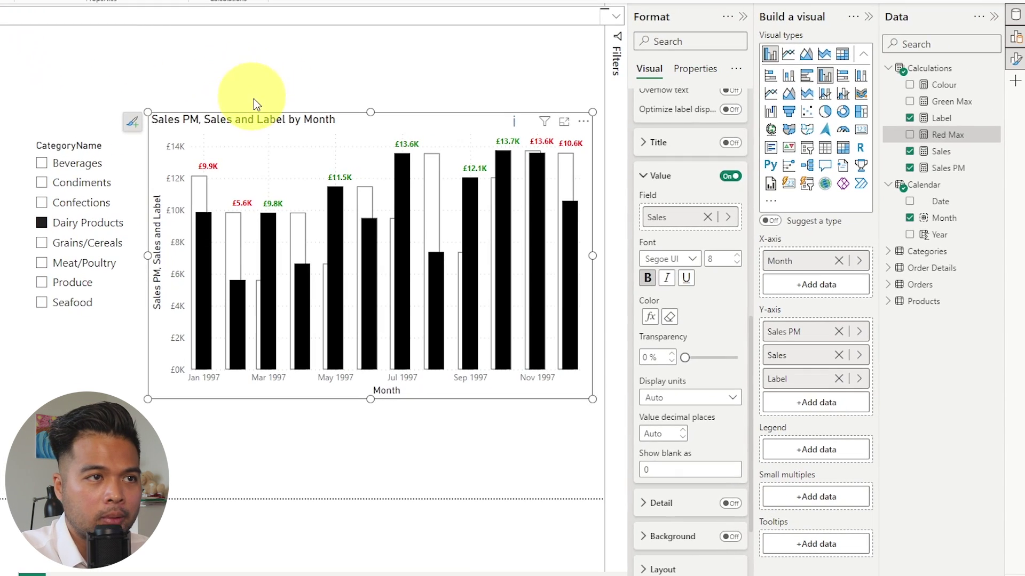
{"action": "left_click", "coordinate": [731, 200]}
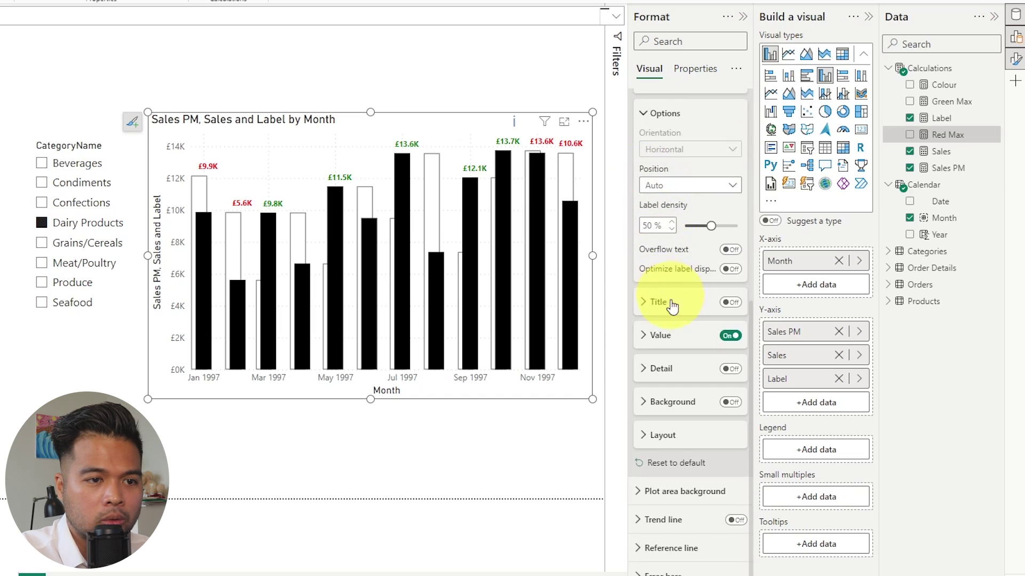
{"action": "left_click", "coordinate": [694, 550]}
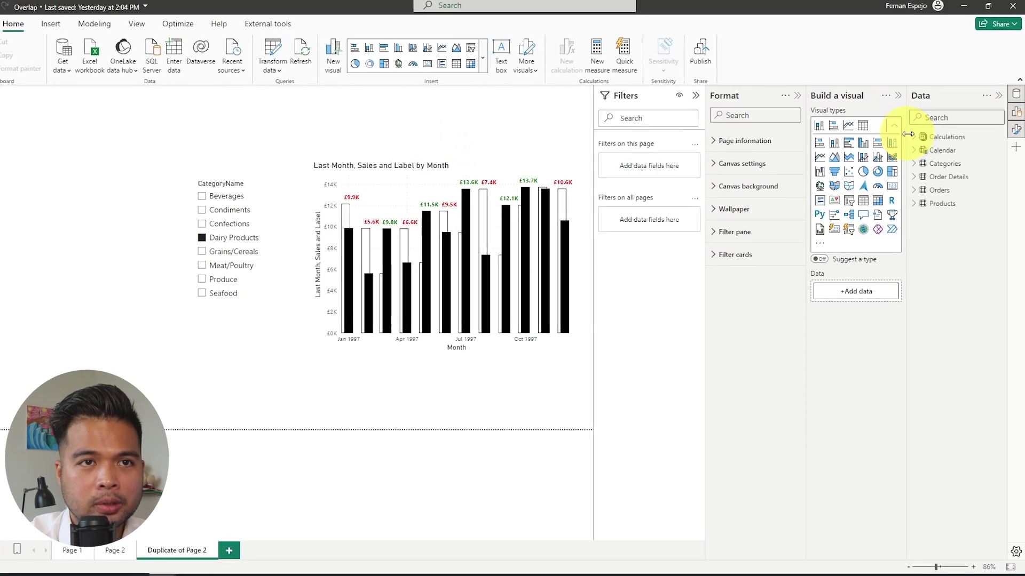
- Review the formulas of the Green Max and Red Max measures in the Calculations table
{"action": "left_click", "coordinate": [914, 136]}
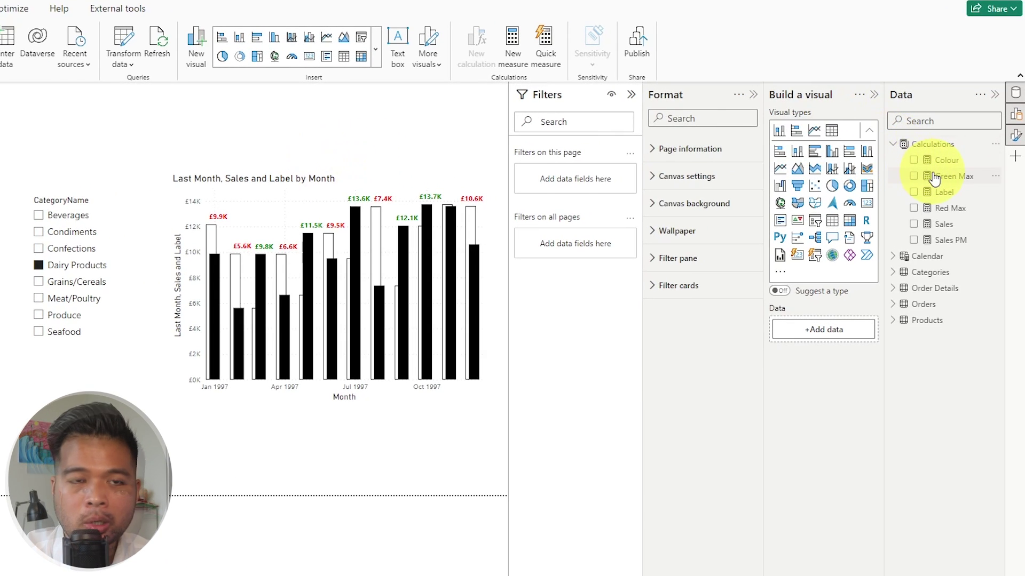
{"action": "left_click", "coordinate": [935, 178]}
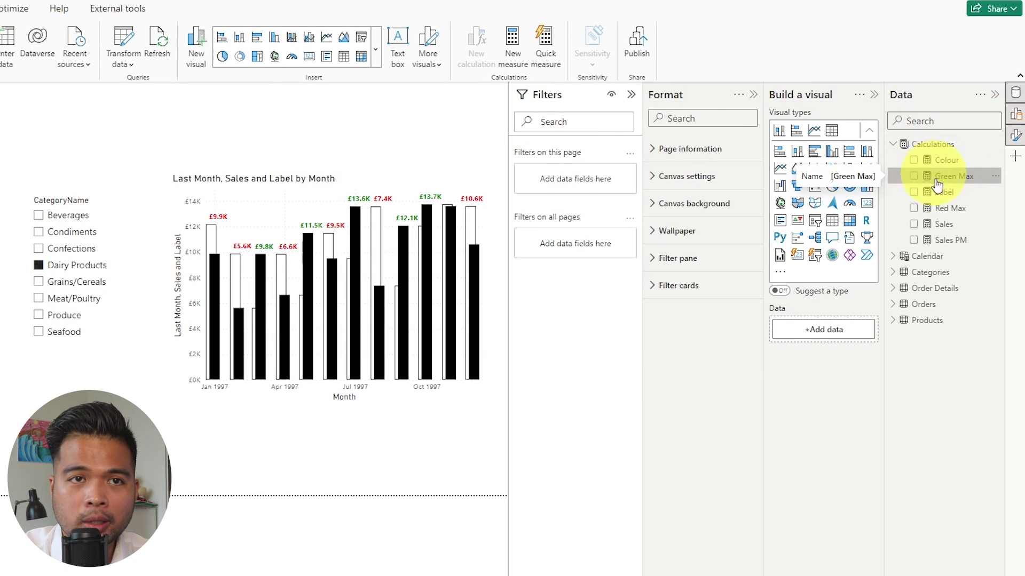
{"action": "left_click", "coordinate": [950, 213]}
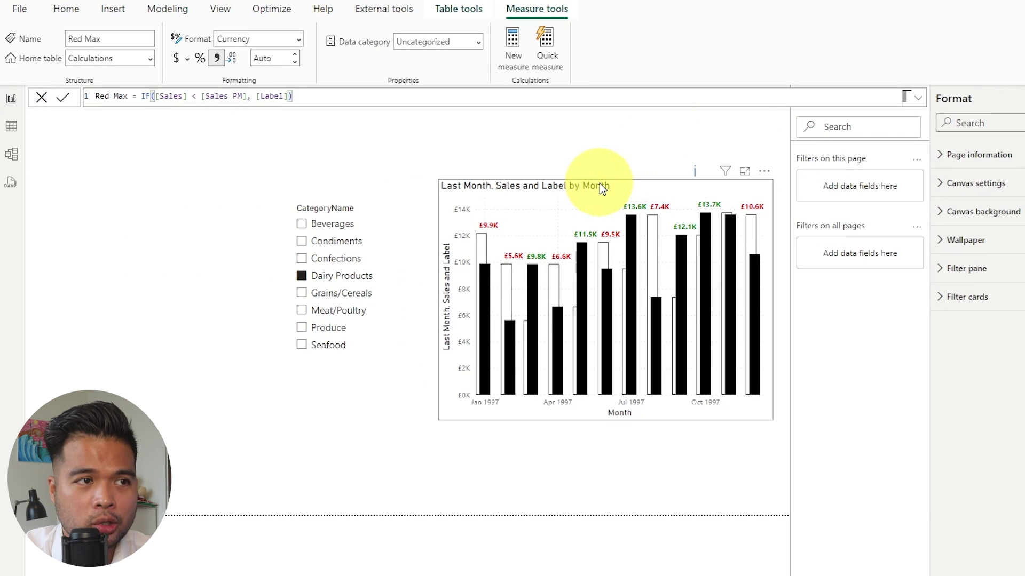
- Clear the Red Max upper bound from the column chart's error bars and apply the error bar settings to the Sales series
{"action": "left_click", "coordinate": [595, 251]}
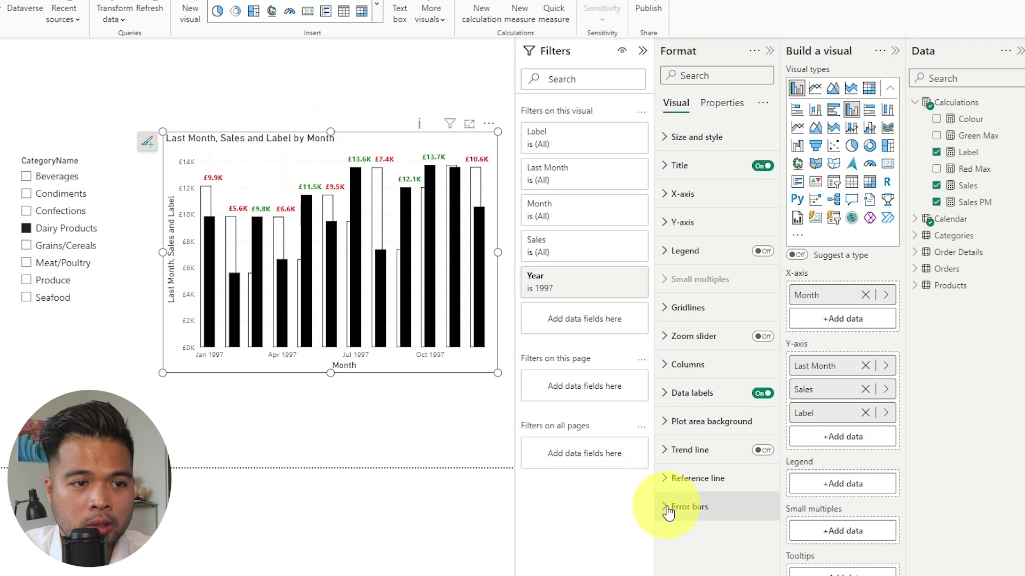
{"action": "left_click", "coordinate": [954, 558]}
{"action": "scroll", "coordinate": [680, 523], "scroll_direction": "down", "scroll_amount": 5}
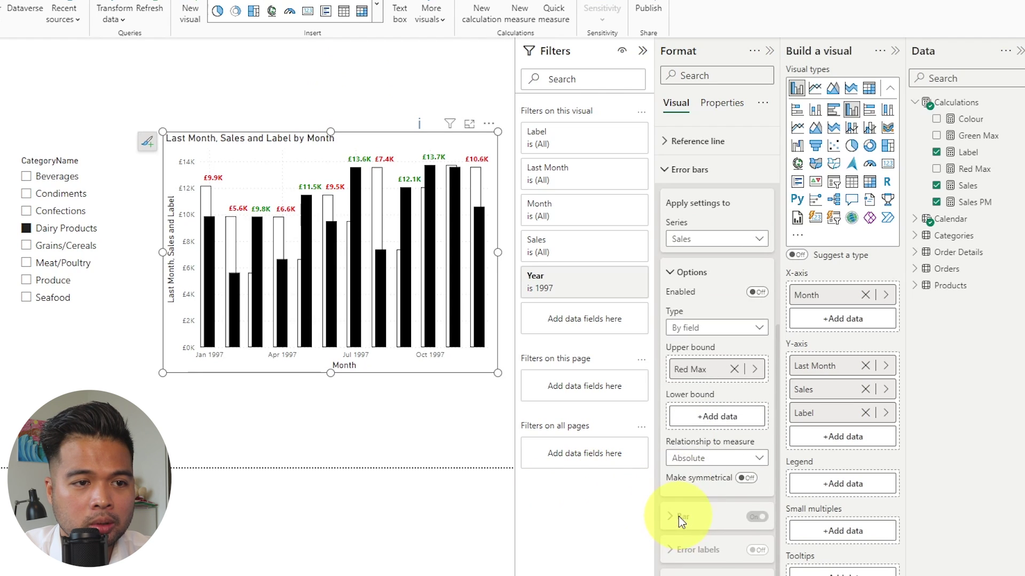
{"action": "left_click", "coordinate": [734, 369]}
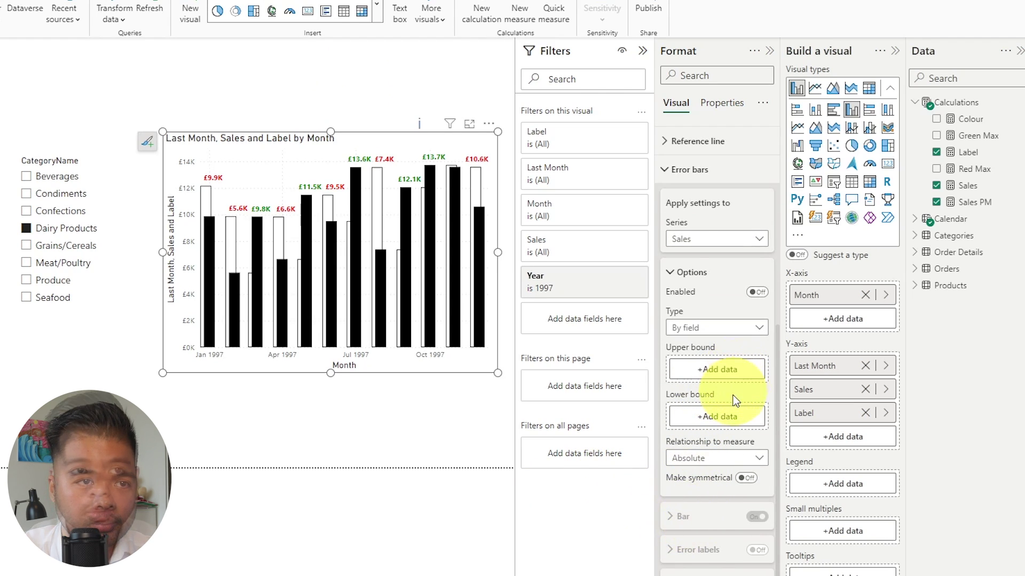
{"action": "left_click", "coordinate": [713, 239]}
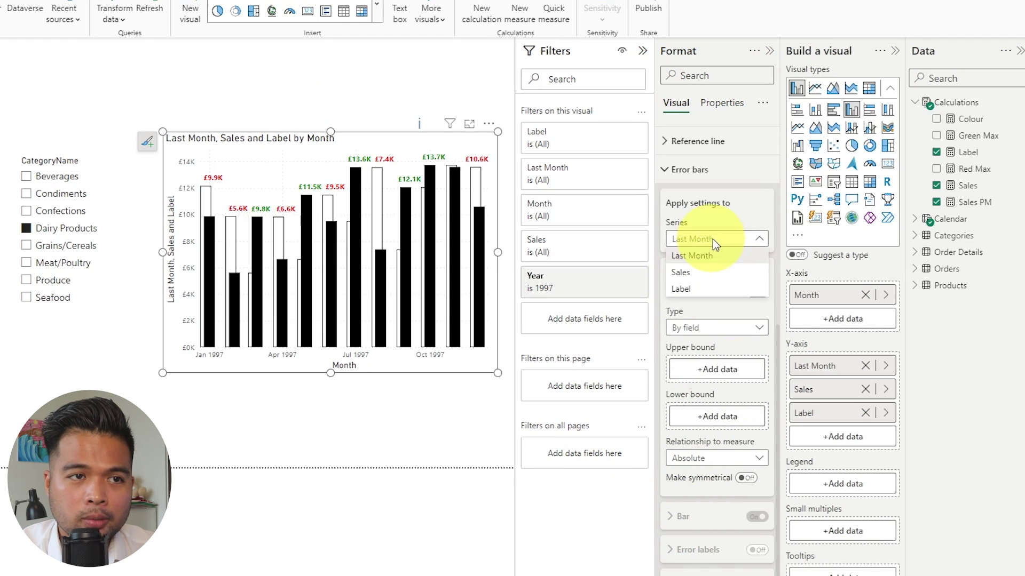
{"action": "left_click", "coordinate": [717, 274]}
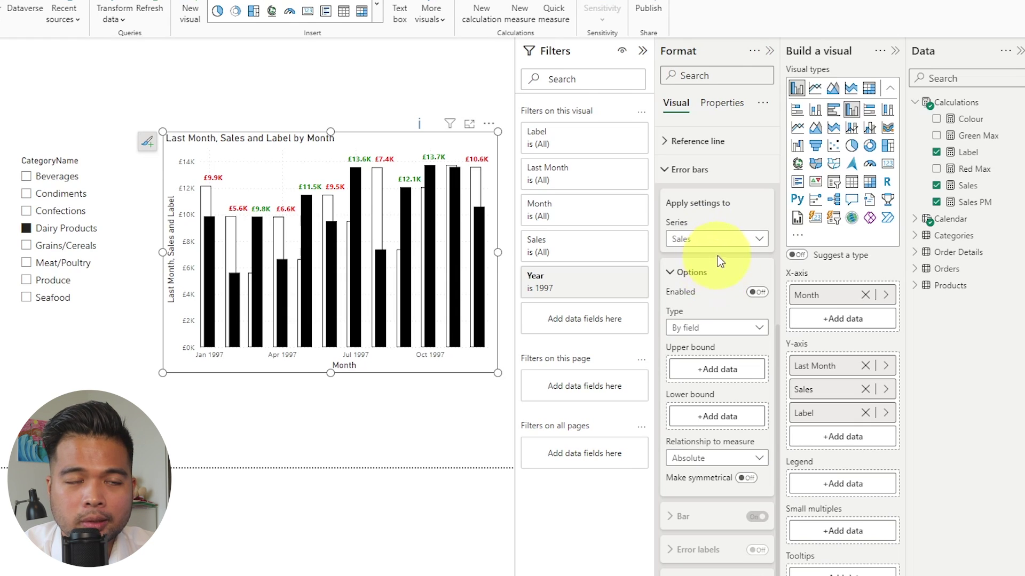
- Enable error bars for the Sales series and set their upper bound to the Red Max measure
{"action": "left_click", "coordinate": [757, 292]}
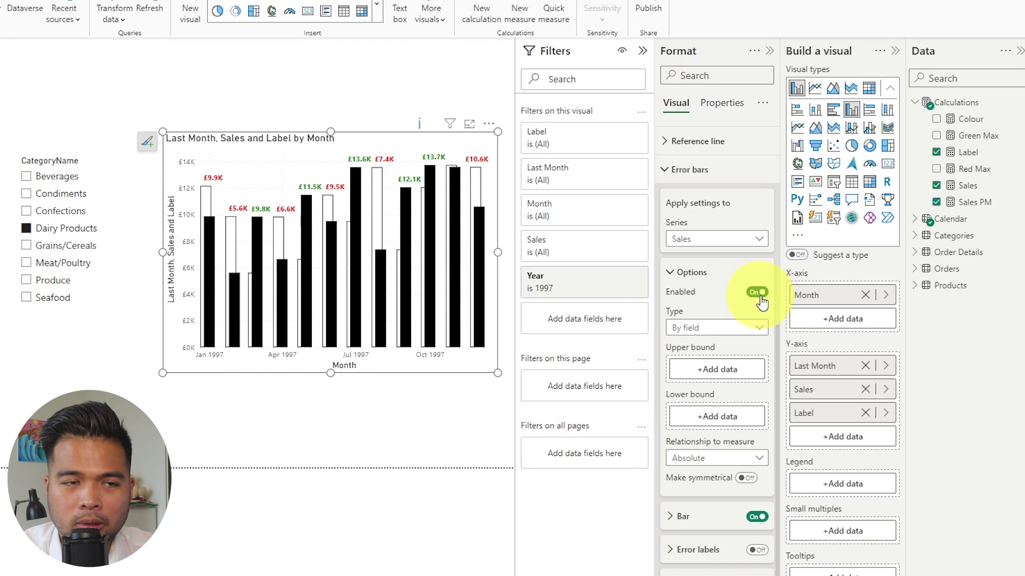
{"action": "left_click", "coordinate": [717, 371]}
{"action": "left_click", "coordinate": [784, 259]}
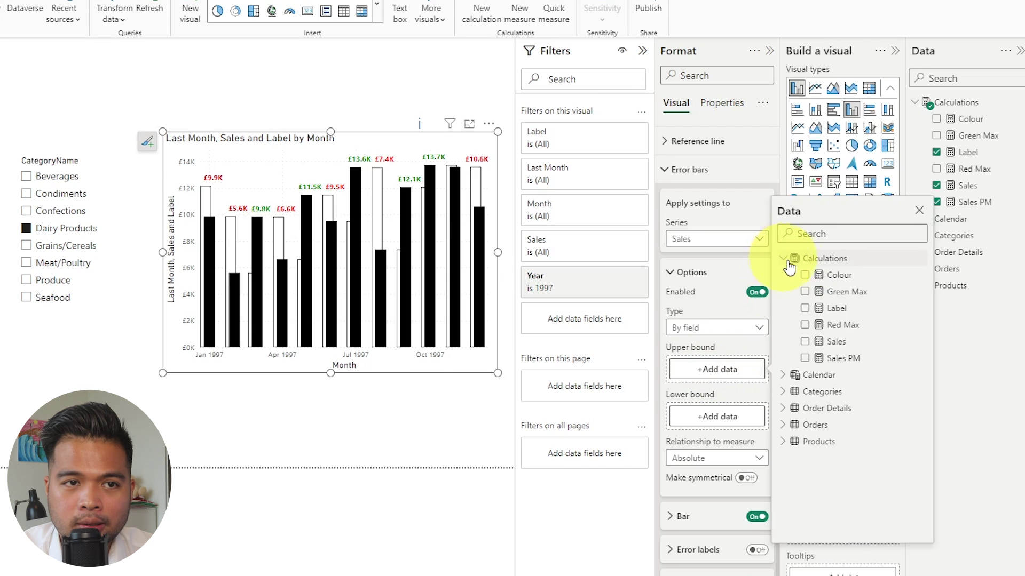
{"action": "left_click", "coordinate": [826, 325]}
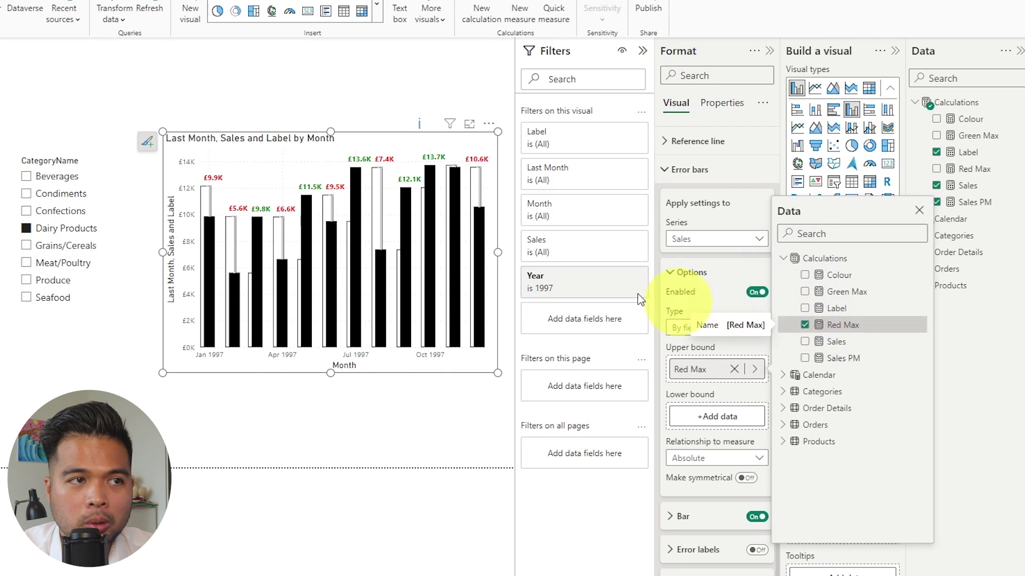
- Collapse the Filters pane and set the bar color of the Sales error bars to the red theme color
{"action": "left_click", "coordinate": [642, 51]}
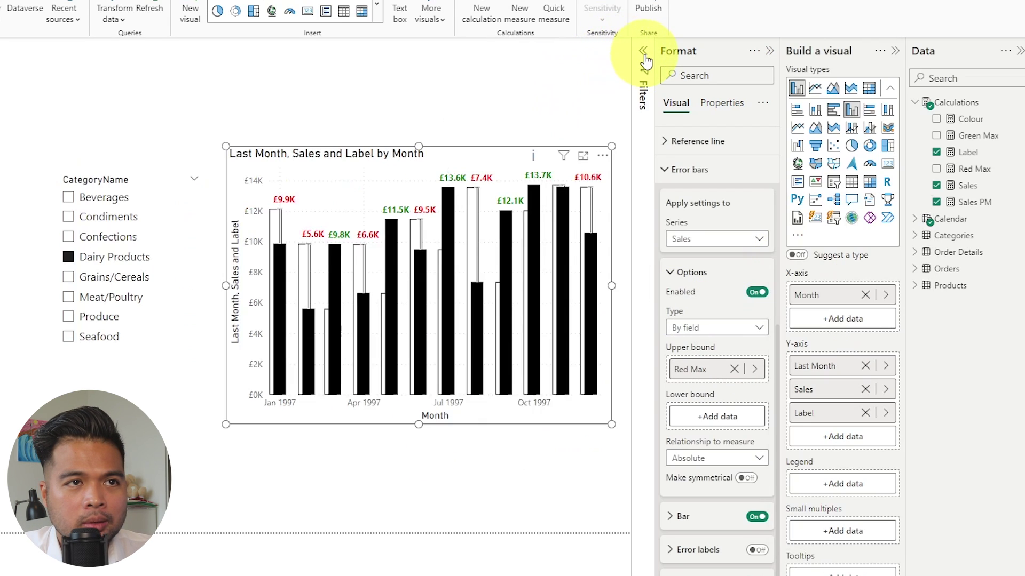
{"action": "scroll", "coordinate": [572, 443], "scroll_direction": "up", "scroll_amount": 6}
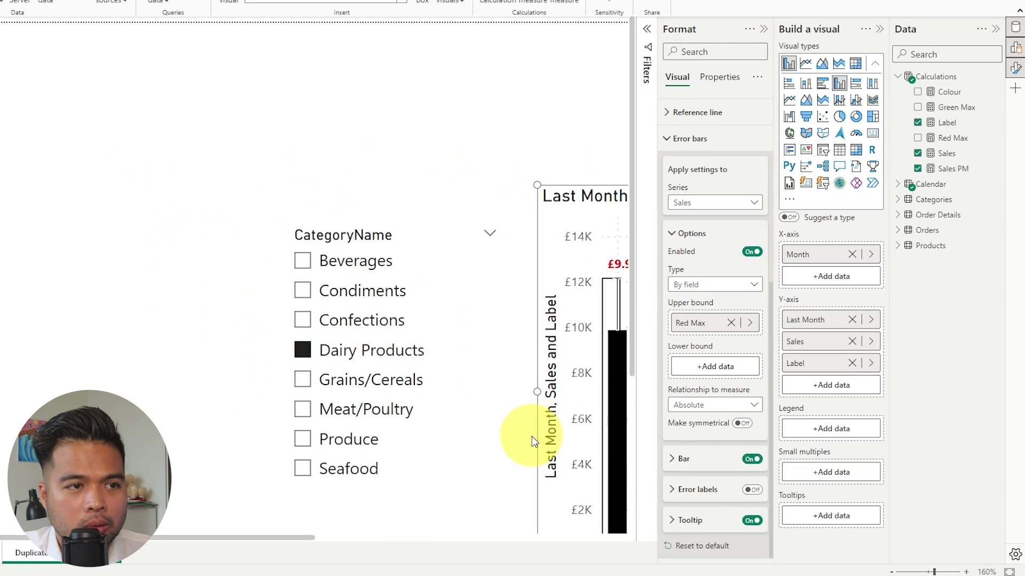
{"action": "left_click_drag", "start_coordinate": [304, 537], "coordinate": [556, 517]}
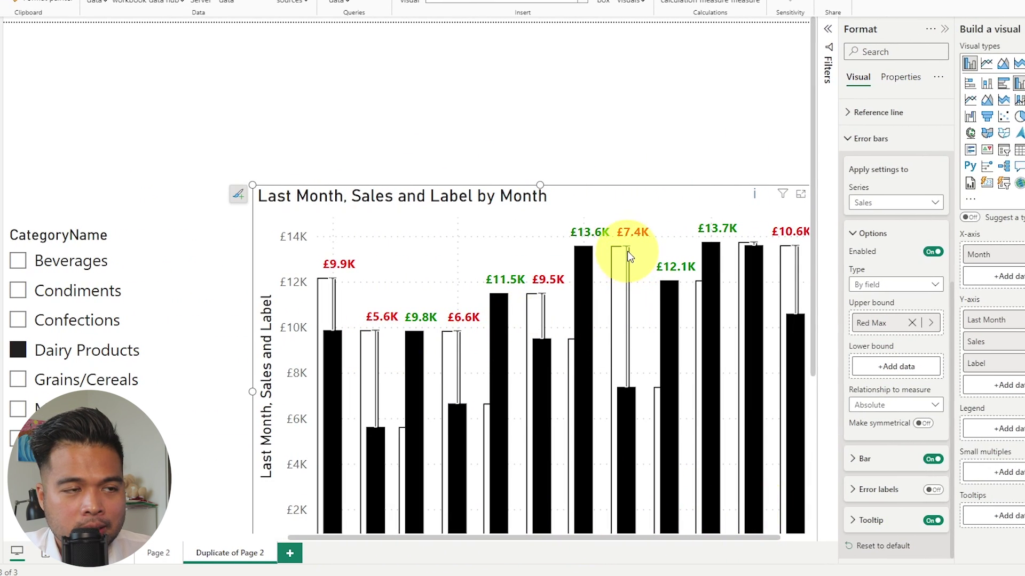
{"action": "left_click_drag", "start_coordinate": [618, 538], "coordinate": [647, 539]}
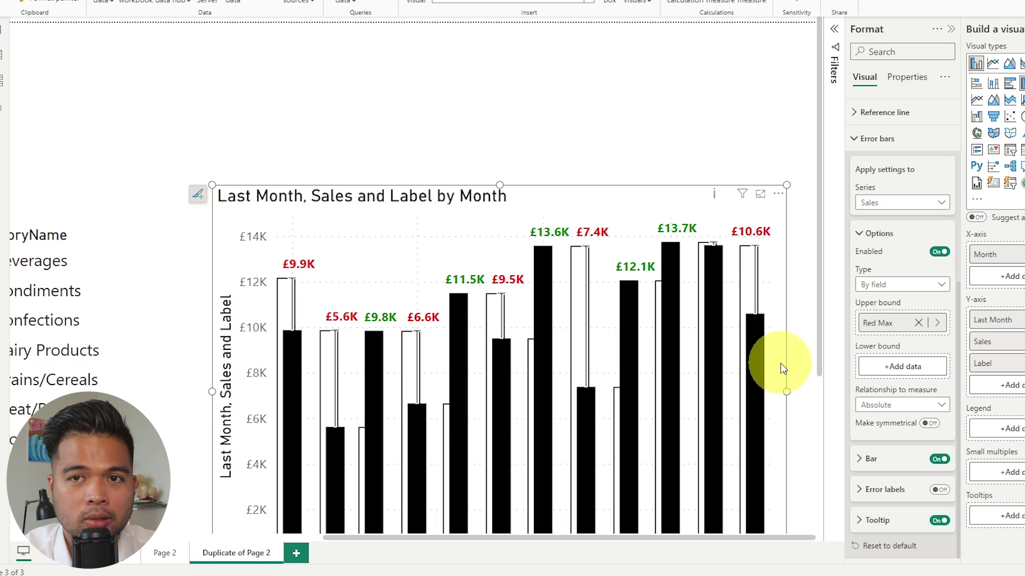
{"action": "left_click", "coordinate": [870, 459]}
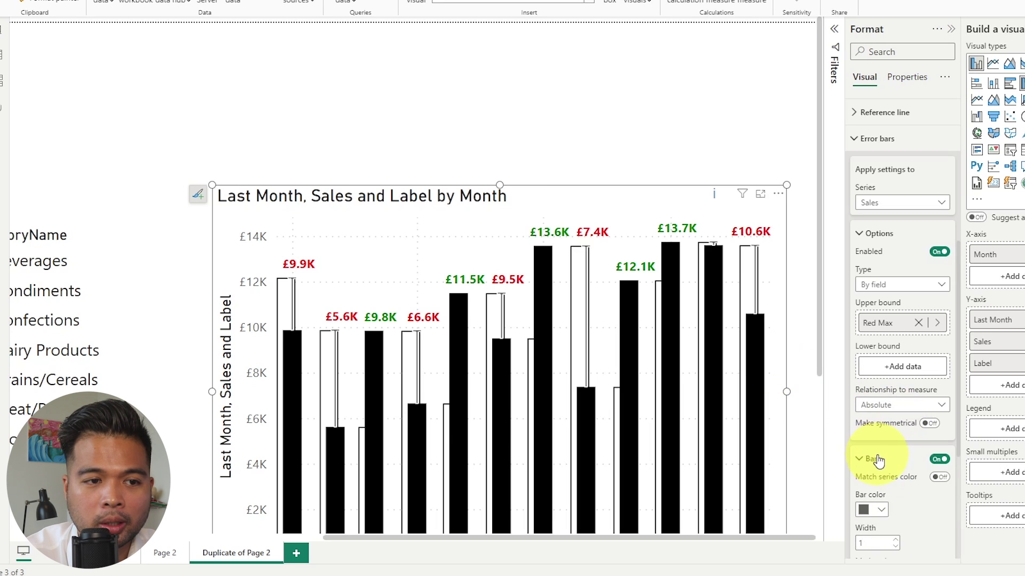
{"action": "scroll", "coordinate": [908, 431], "scroll_direction": "down", "scroll_amount": 3}
{"action": "left_click", "coordinate": [880, 371]}
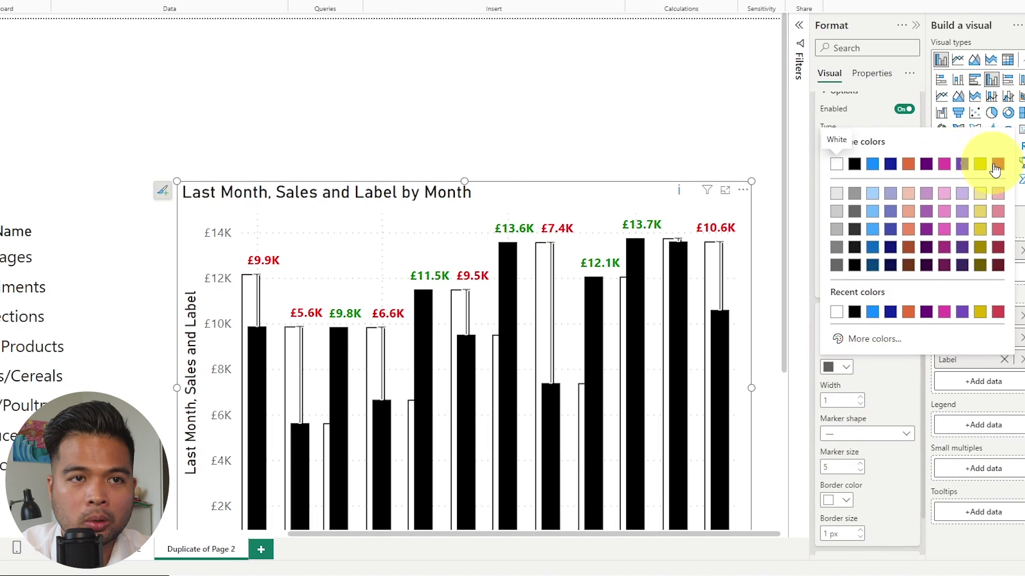
{"action": "left_click", "coordinate": [995, 165]}
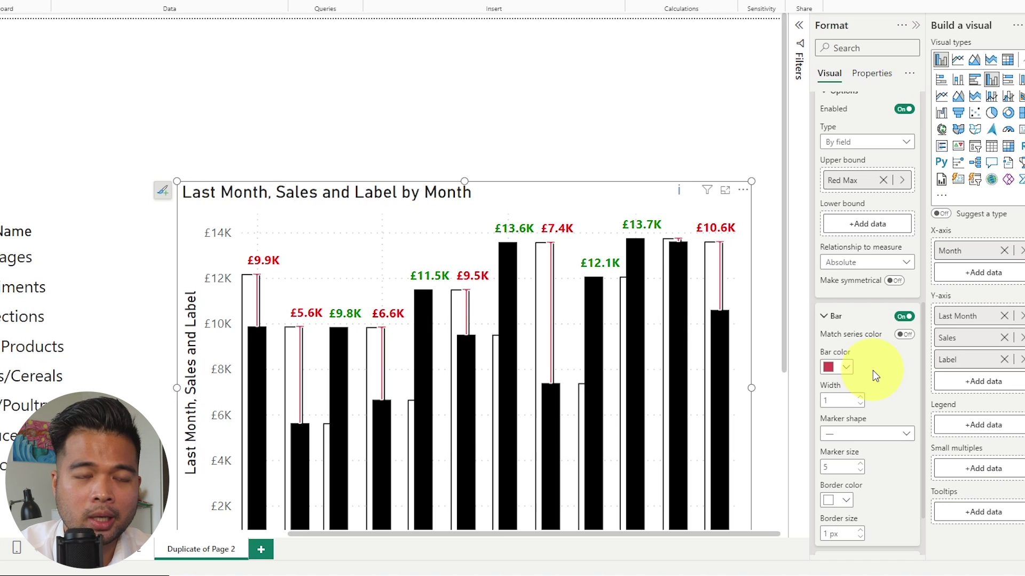
- Format the Sales error bars with a width of 10, no marker shape and a border size of 0 px
{"action": "scroll", "coordinate": [875, 374], "scroll_direction": "up", "scroll_amount": 5}
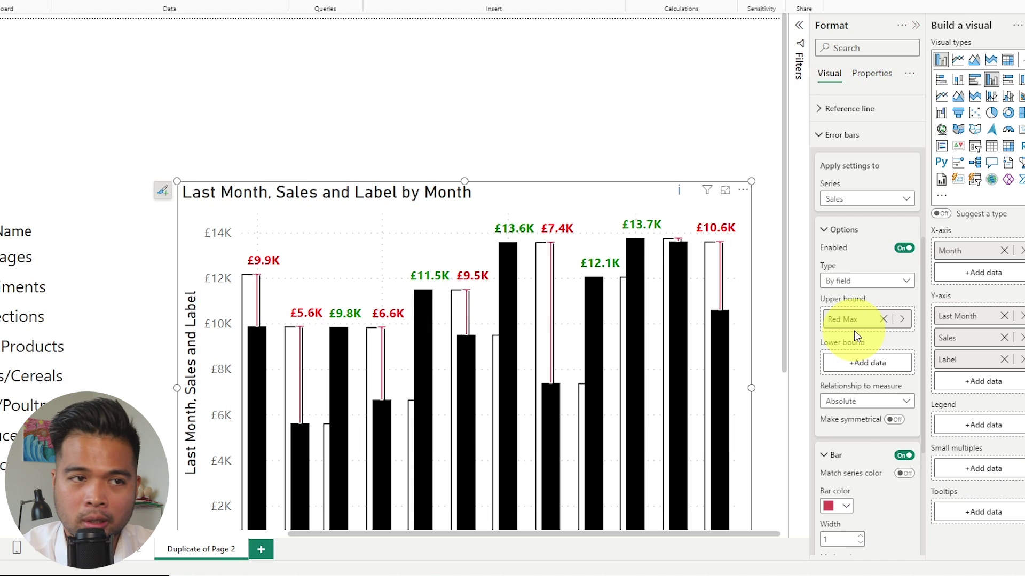
{"action": "scroll", "coordinate": [878, 422], "scroll_direction": "down", "scroll_amount": 4}
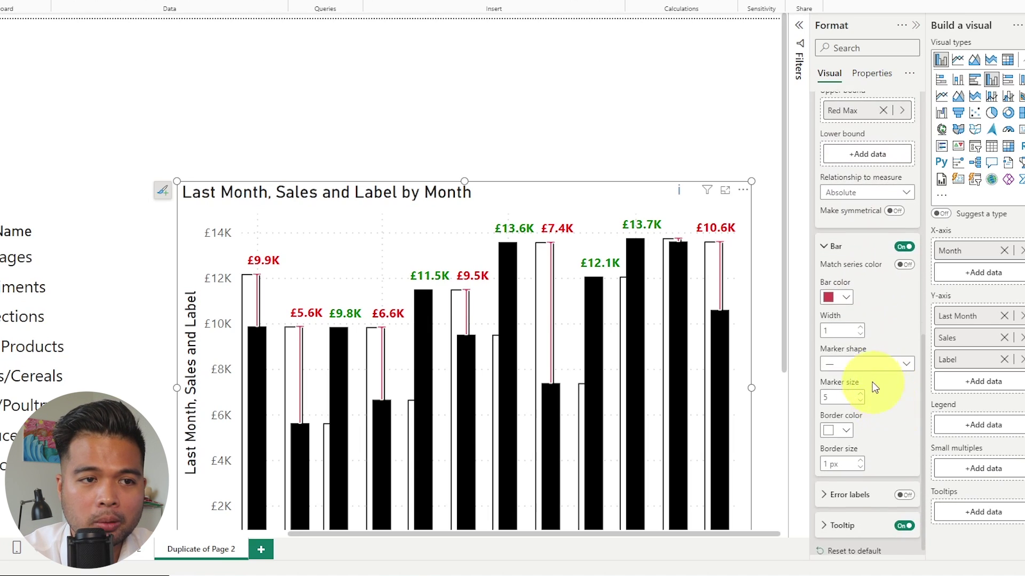
{"action": "left_click", "coordinate": [841, 333]}
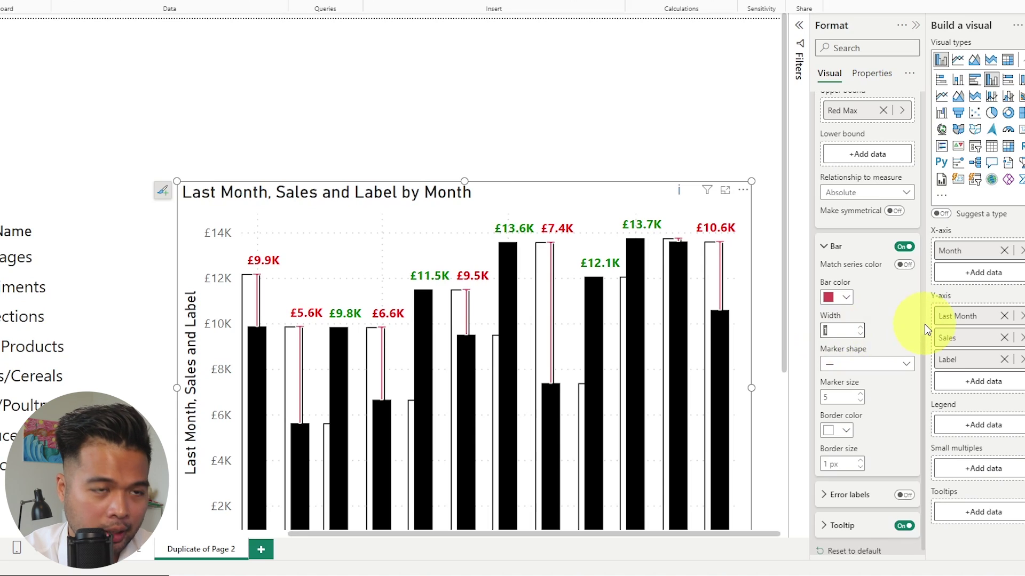
{"action": "type", "text": "0"}
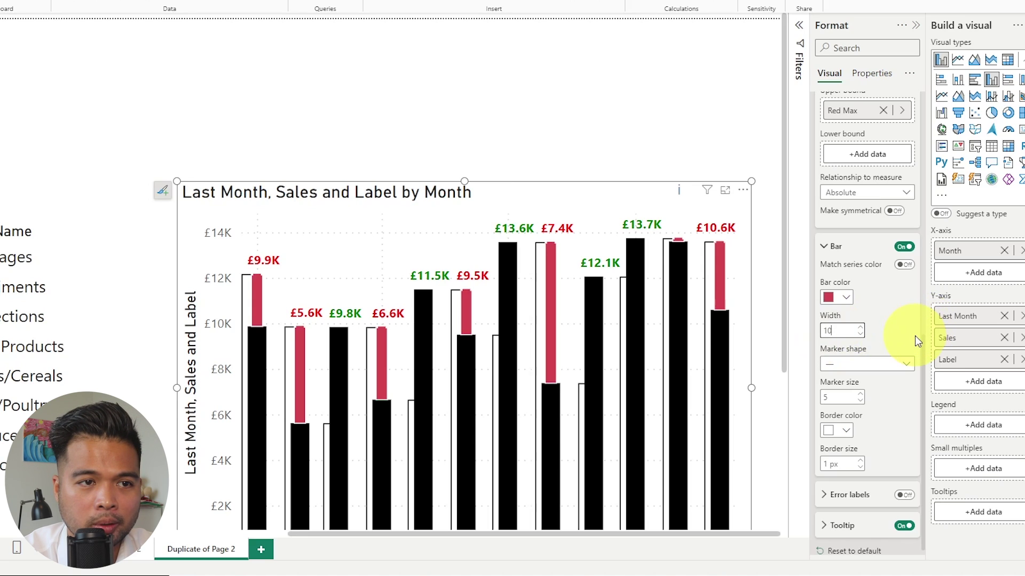
{"action": "left_click", "coordinate": [862, 366]}
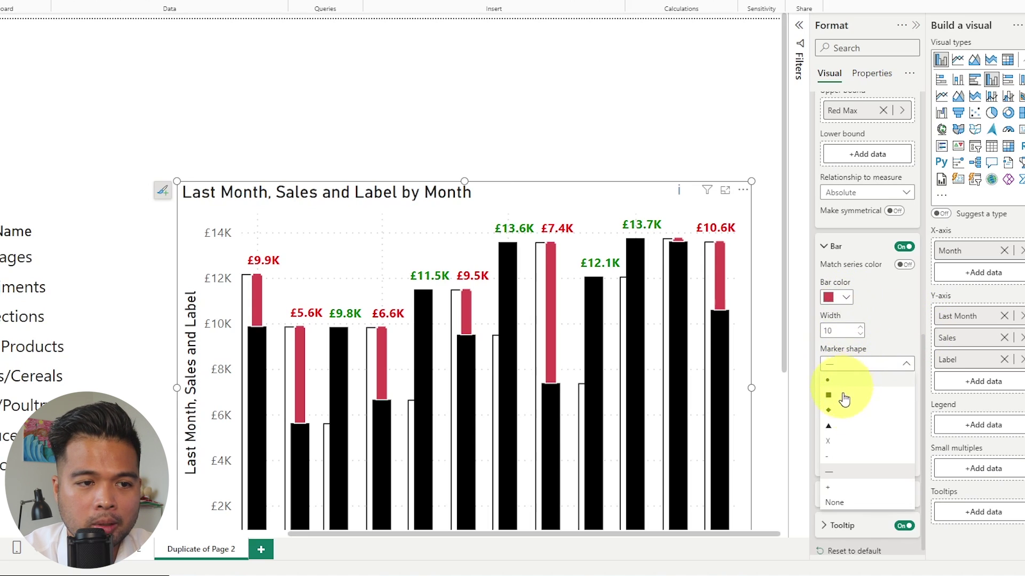
{"action": "left_click", "coordinate": [853, 502]}
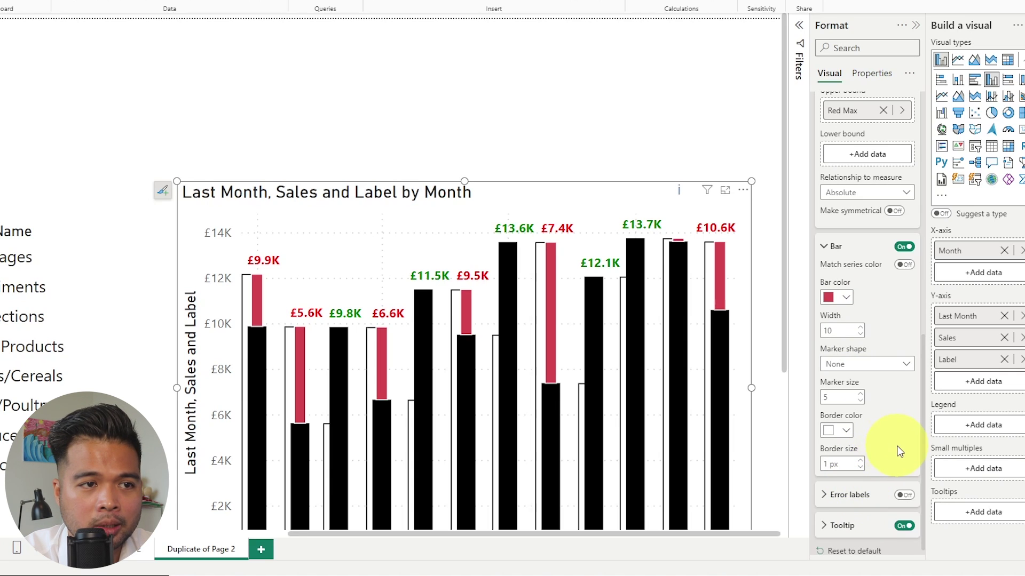
{"action": "left_click", "coordinate": [859, 468]}
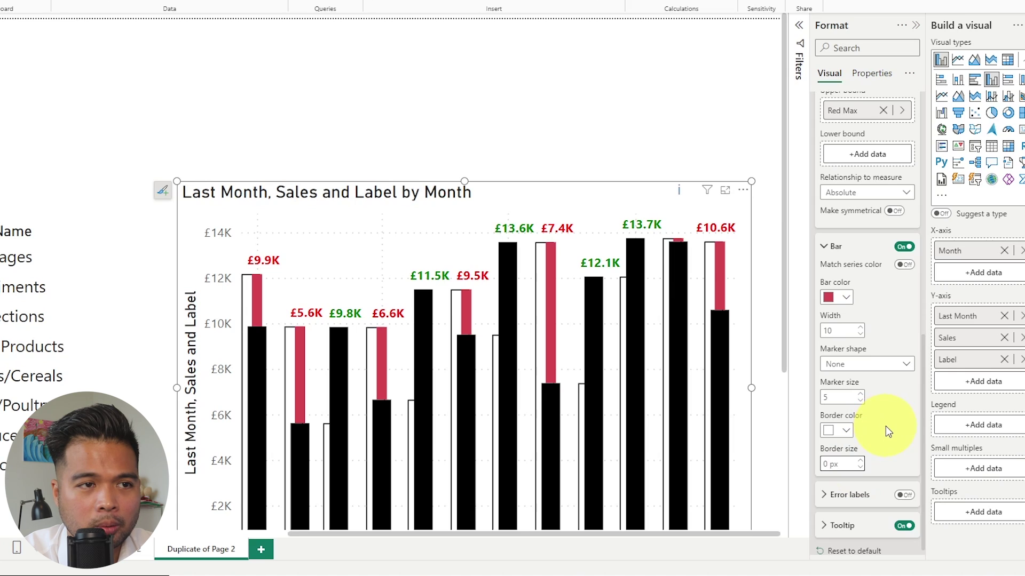
- Enable error bars for the Last Month series and set their upper bound to the Green Max measure
{"action": "scroll", "coordinate": [888, 425], "scroll_direction": "down", "scroll_amount": 1}
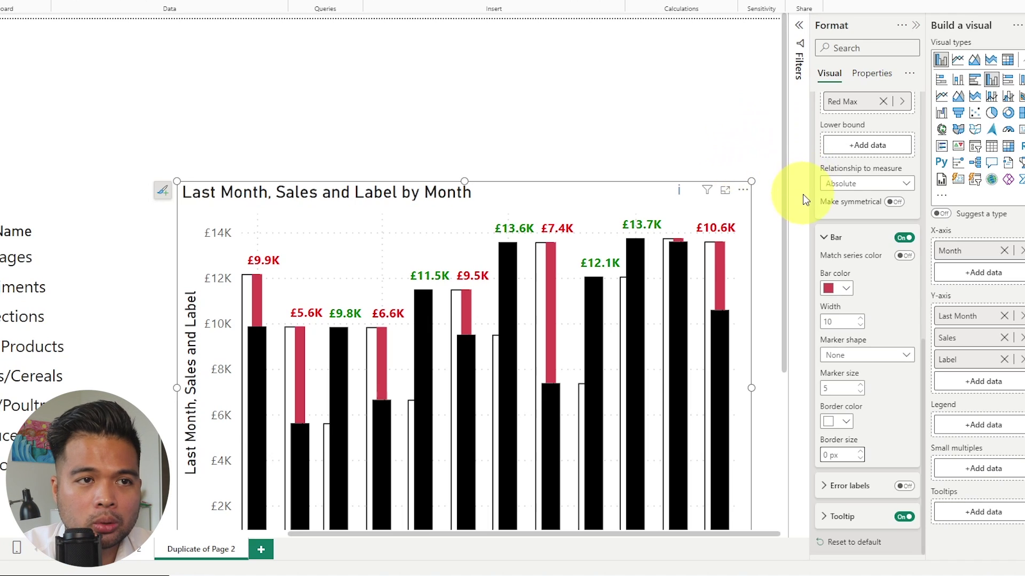
{"action": "scroll", "coordinate": [859, 260], "scroll_direction": "up", "scroll_amount": 3}
{"action": "scroll", "coordinate": [859, 260], "scroll_direction": "up", "scroll_amount": 1}
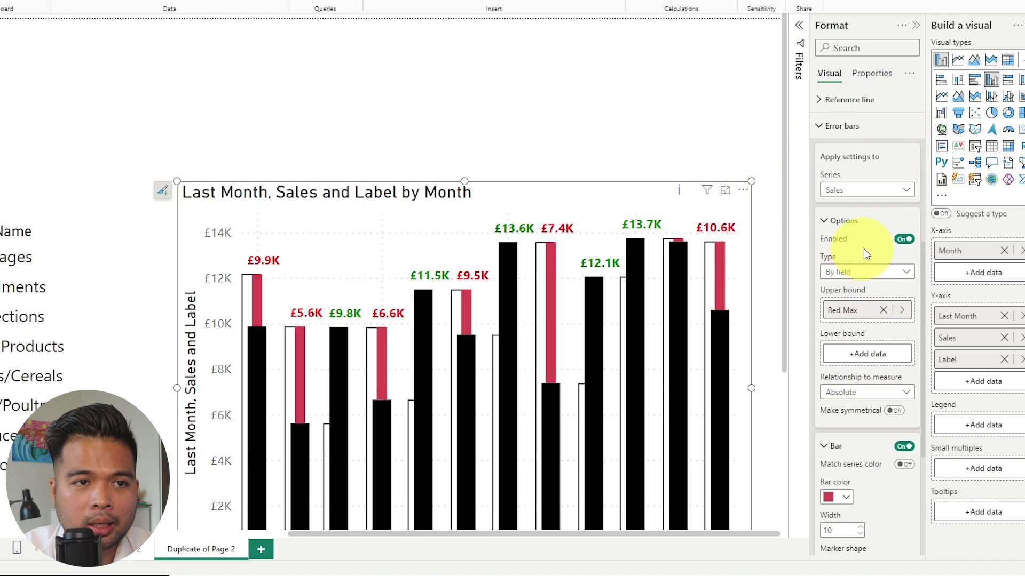
{"action": "left_click", "coordinate": [863, 189]}
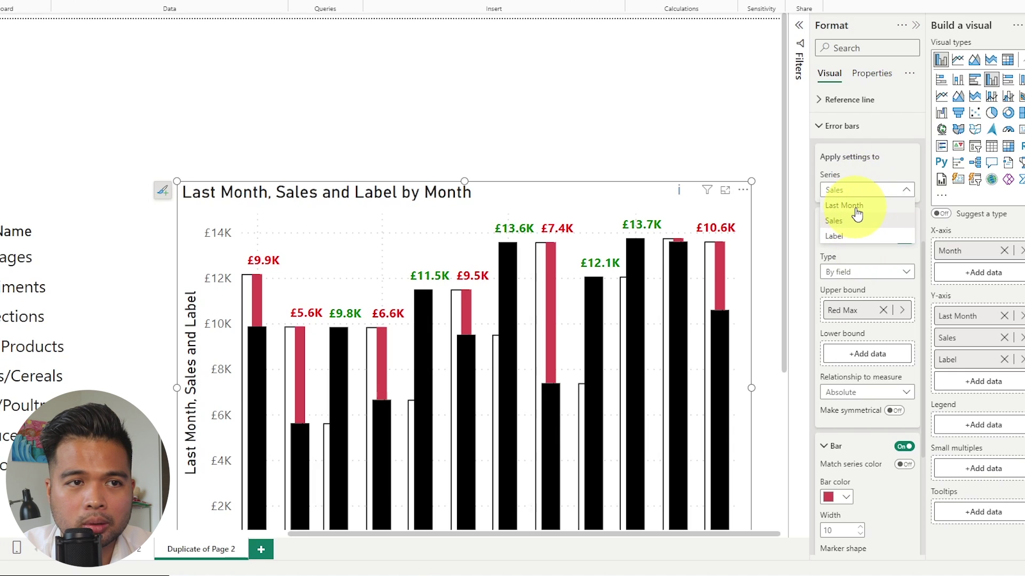
{"action": "left_click", "coordinate": [855, 206]}
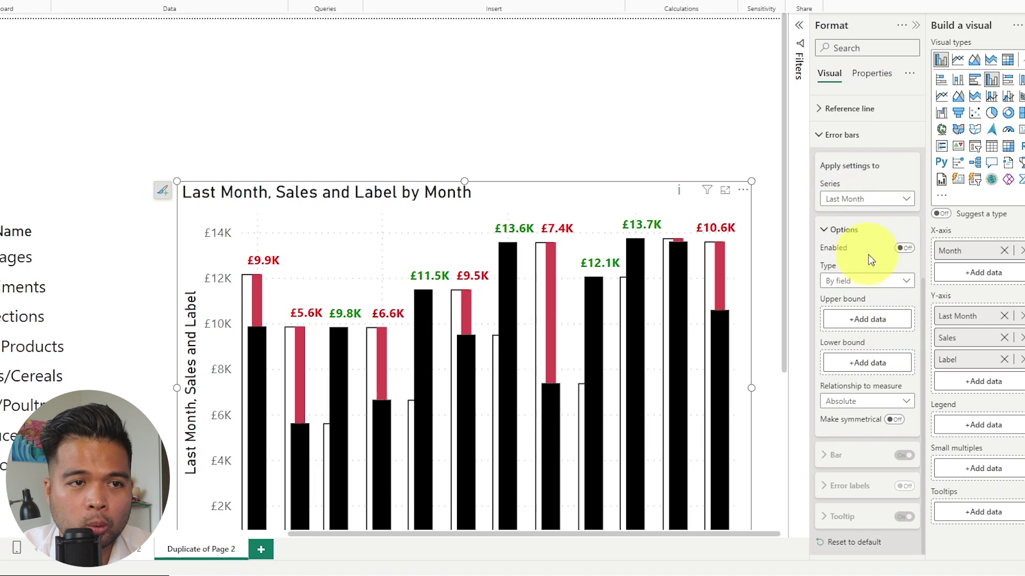
{"action": "left_click", "coordinate": [904, 247]}
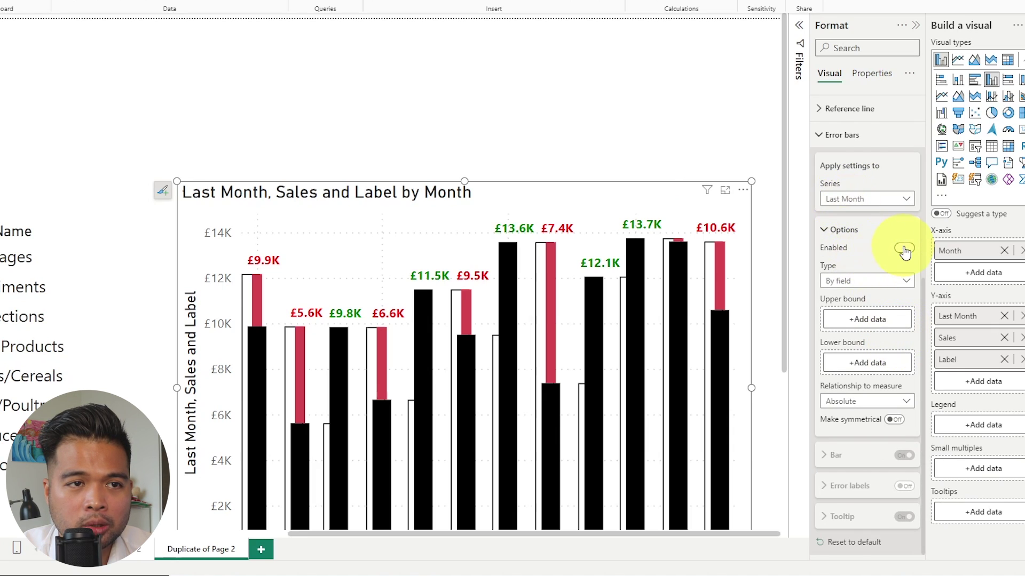
{"action": "left_click", "coordinate": [865, 320]}
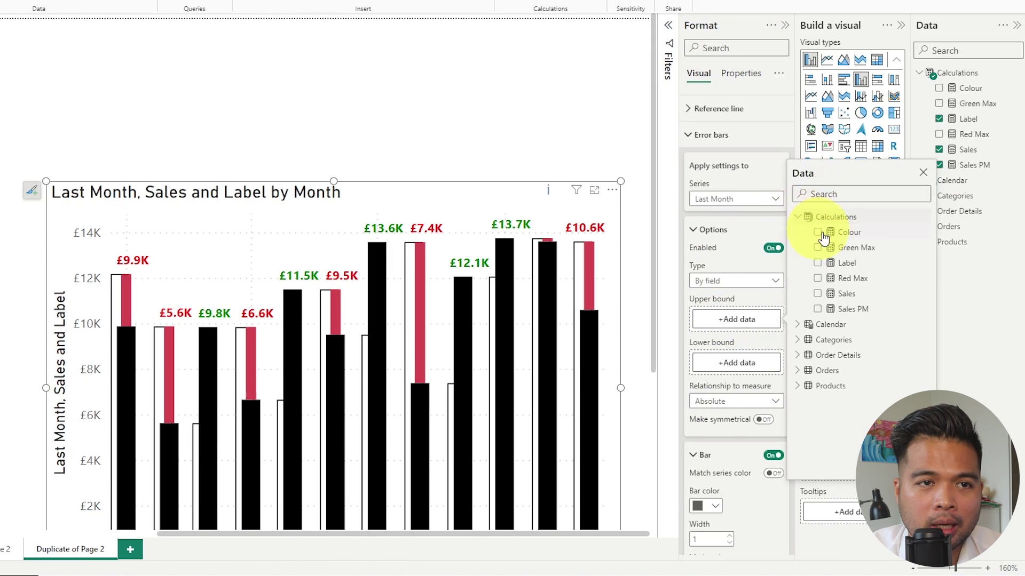
{"action": "left_click", "coordinate": [840, 249]}
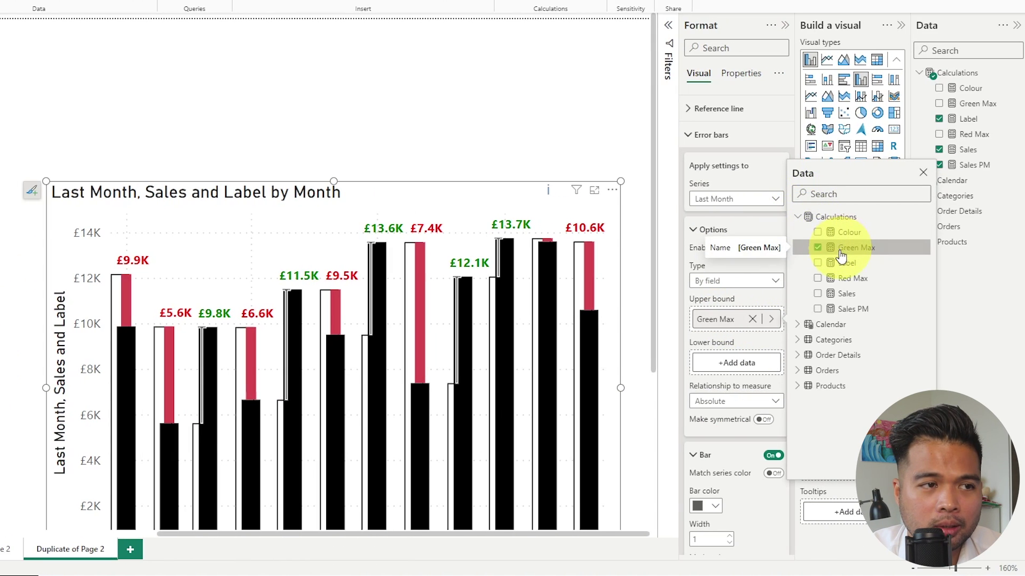
{"action": "left_click", "coordinate": [746, 214]}
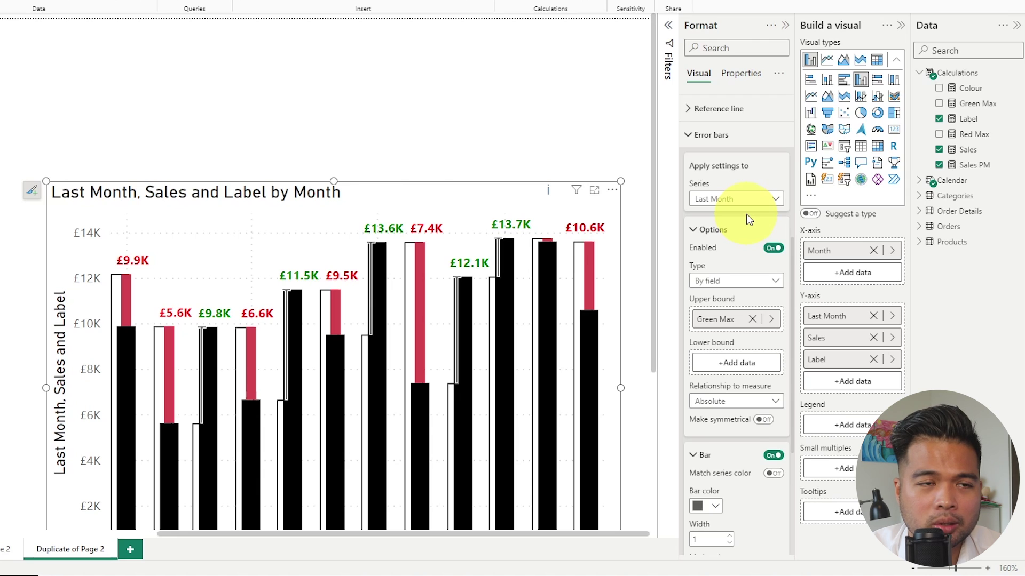
- Set the bar color of the Last Month error bars to a custom bright green
{"action": "scroll", "coordinate": [743, 434], "scroll_direction": "down", "scroll_amount": 3}
{"action": "scroll", "coordinate": [738, 396], "scroll_direction": "down", "scroll_amount": 2}
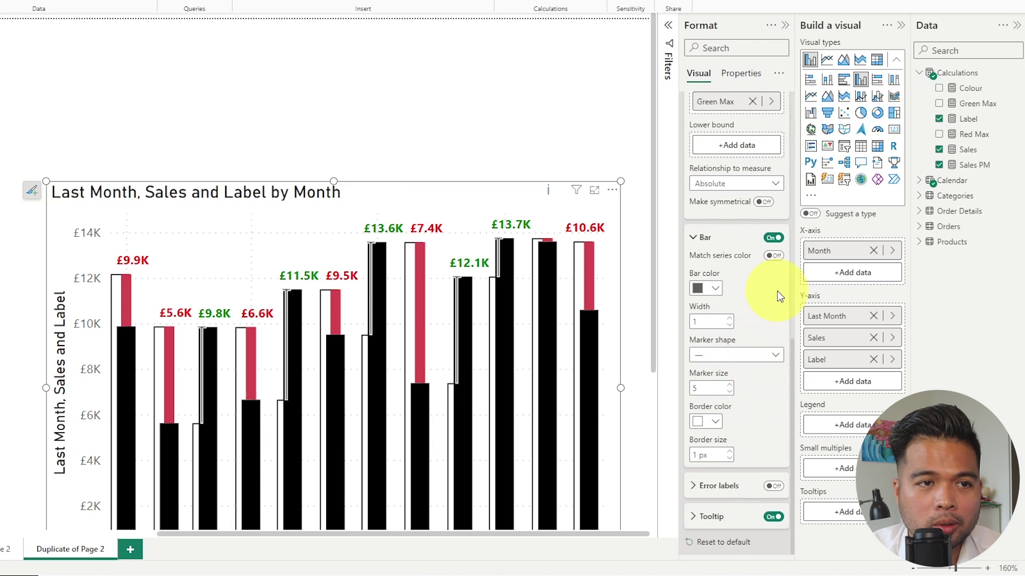
{"action": "left_click", "coordinate": [713, 288]}
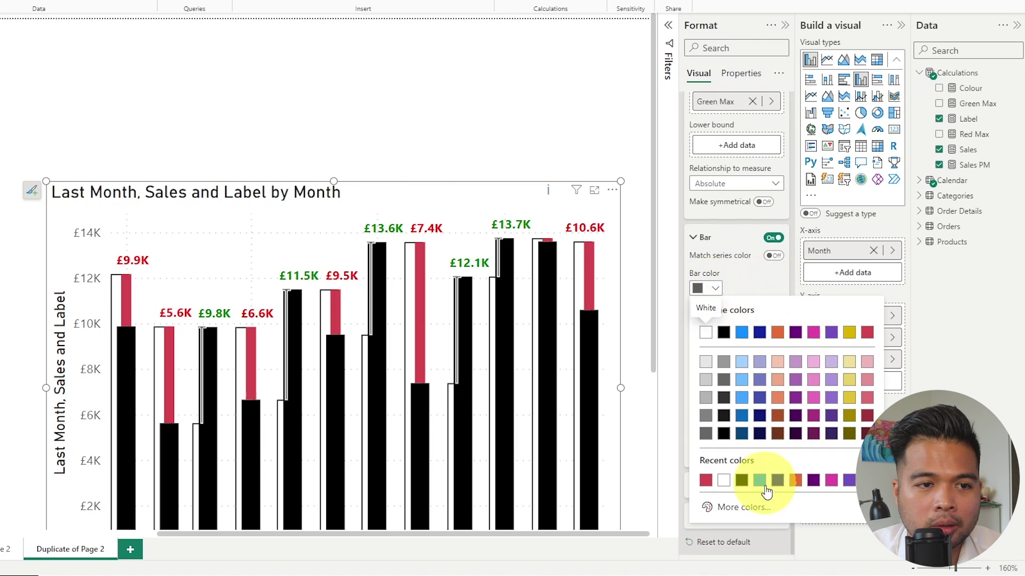
{"action": "left_click", "coordinate": [745, 505]}
{"action": "left_click", "coordinate": [766, 464]}
{"action": "left_click", "coordinate": [803, 405]}
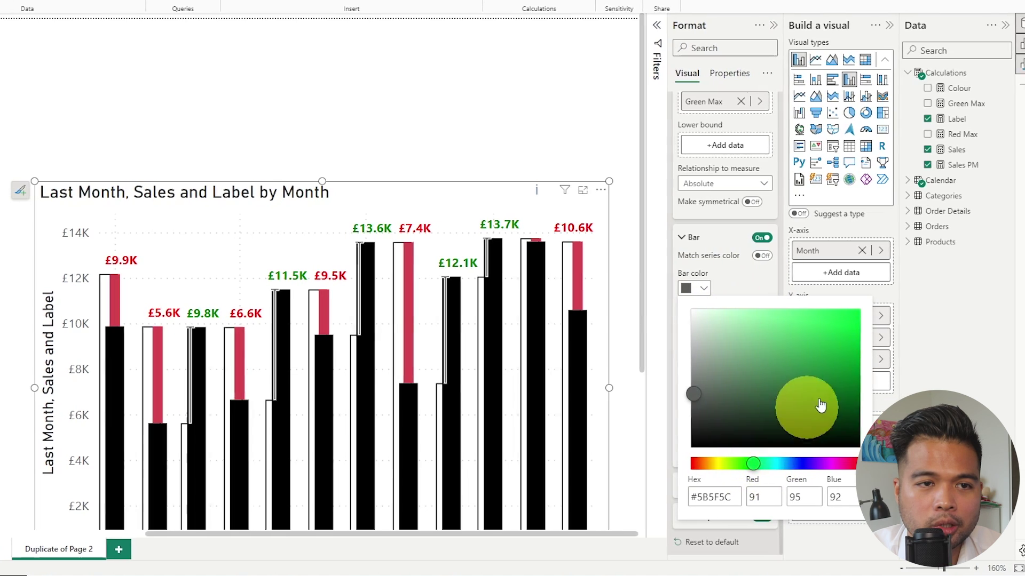
{"action": "left_click", "coordinate": [854, 377]}
{"action": "left_click", "coordinate": [732, 279]}
- Format the Last Month error bars with no marker shape, a width of 10 and a border size of 0 px
{"action": "left_click", "coordinate": [705, 356]}
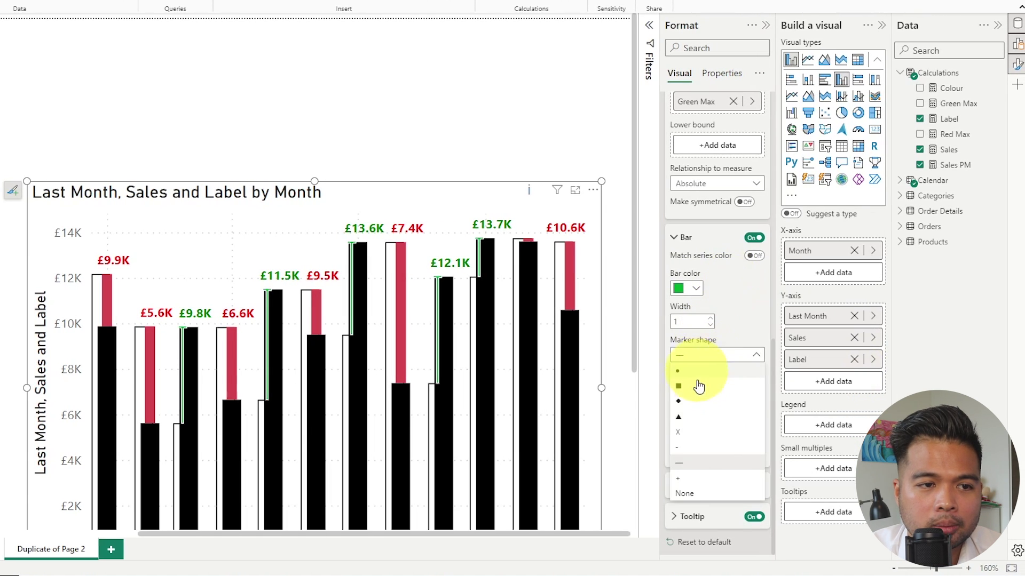
{"action": "left_click", "coordinate": [698, 496]}
{"action": "left_click", "coordinate": [692, 323]}
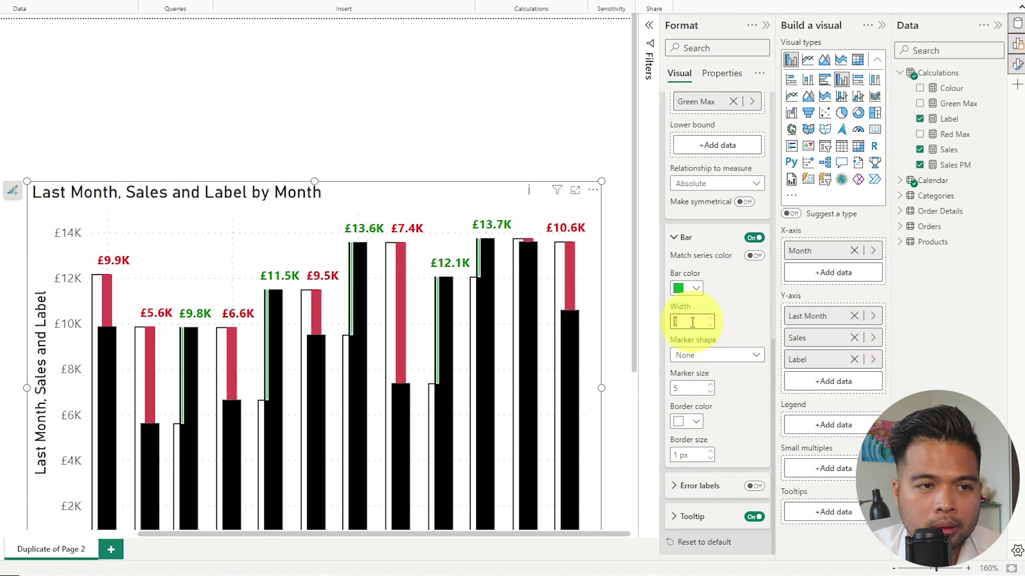
{"action": "type", "text": "10"}
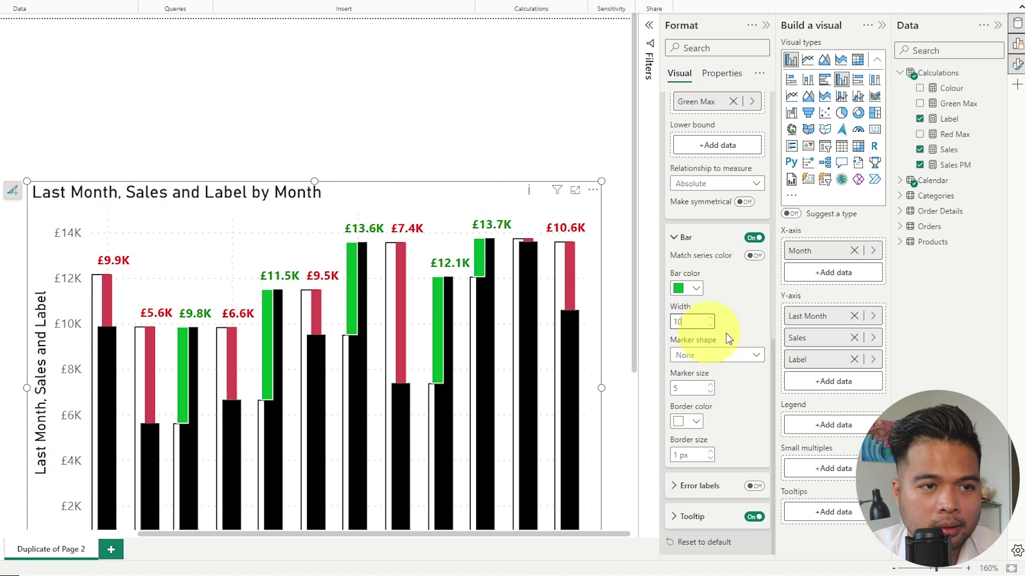
{"action": "left_click", "coordinate": [710, 458]}
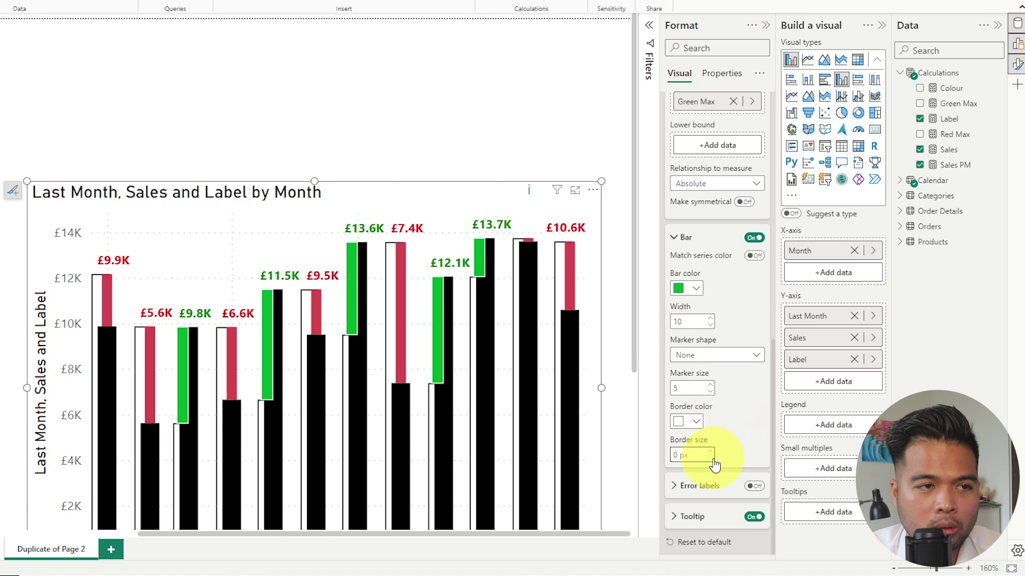
- Check the finished chart by filtering CategoryName to Grains/Cereals, Confections, Condiments and Beverages in turn
{"action": "left_click", "coordinate": [549, 126]}
{"action": "scroll", "coordinate": [546, 125], "scroll_direction": "down", "scroll_amount": 3}
{"action": "scroll", "coordinate": [409, 109], "scroll_direction": "down", "scroll_amount": 2}
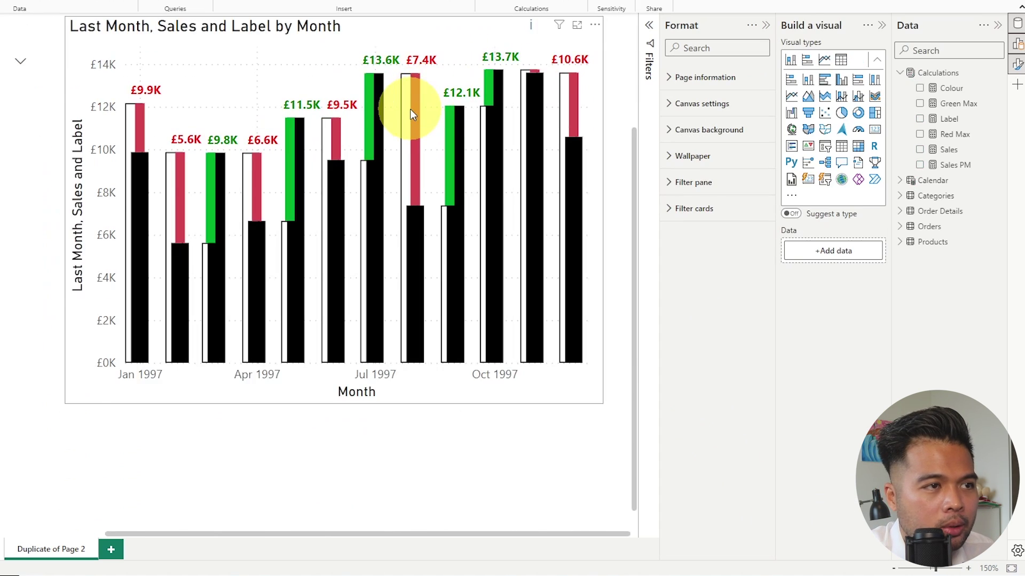
{"action": "scroll", "coordinate": [157, 460], "scroll_direction": "down", "scroll_amount": 2}
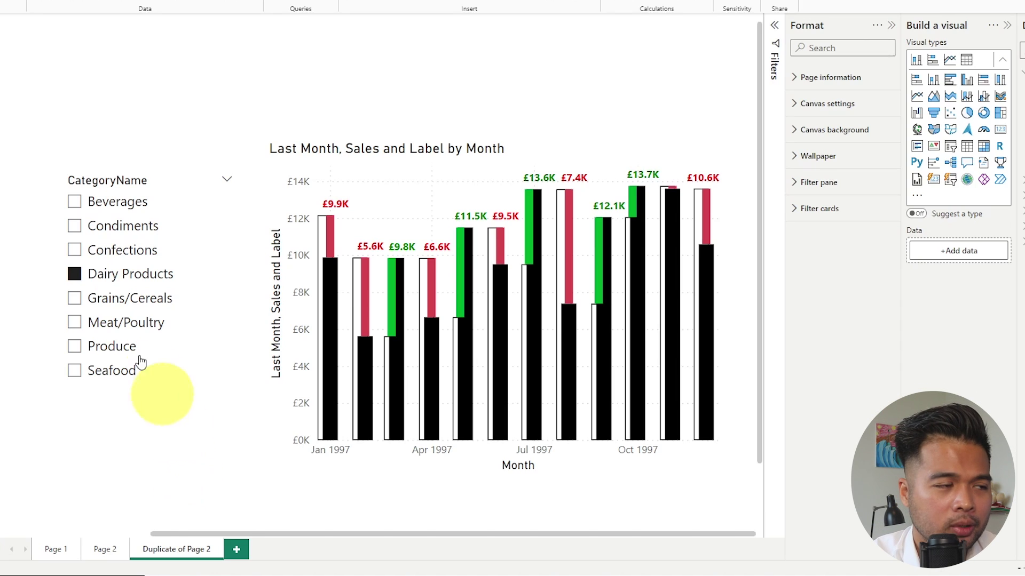
{"action": "left_click", "coordinate": [146, 304]}
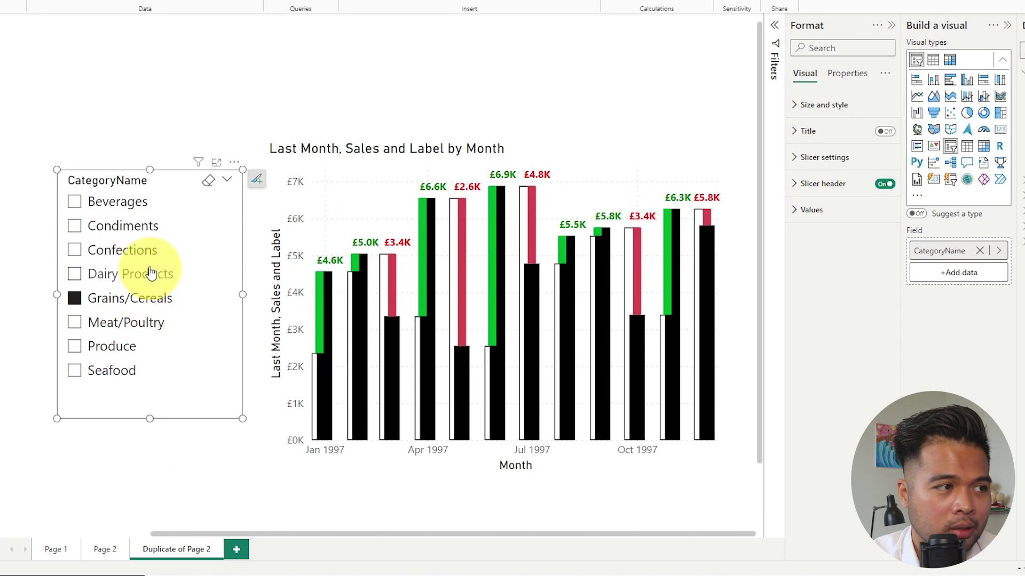
{"action": "left_click", "coordinate": [143, 251]}
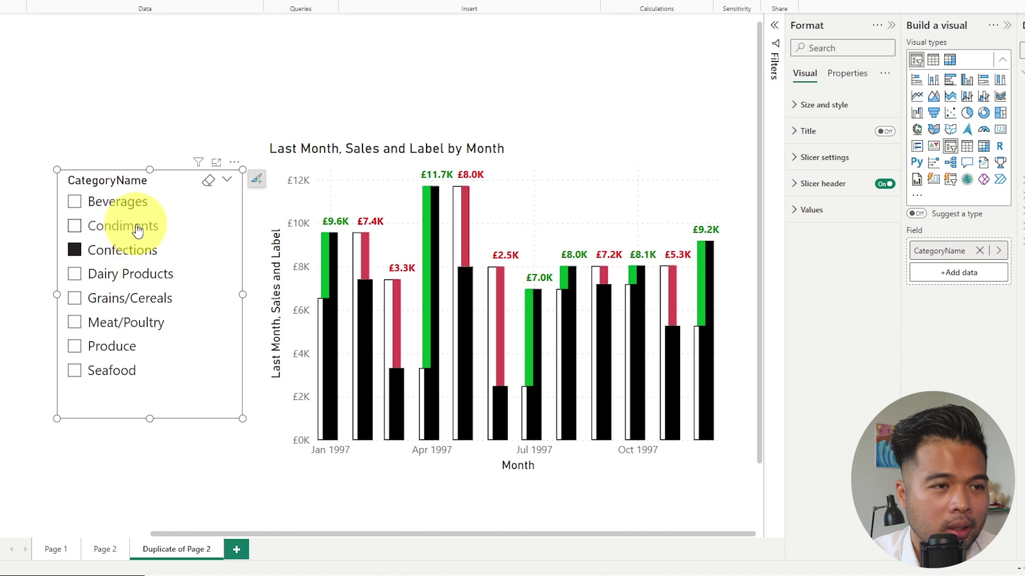
{"action": "left_click", "coordinate": [138, 228]}
{"action": "left_click", "coordinate": [130, 206]}
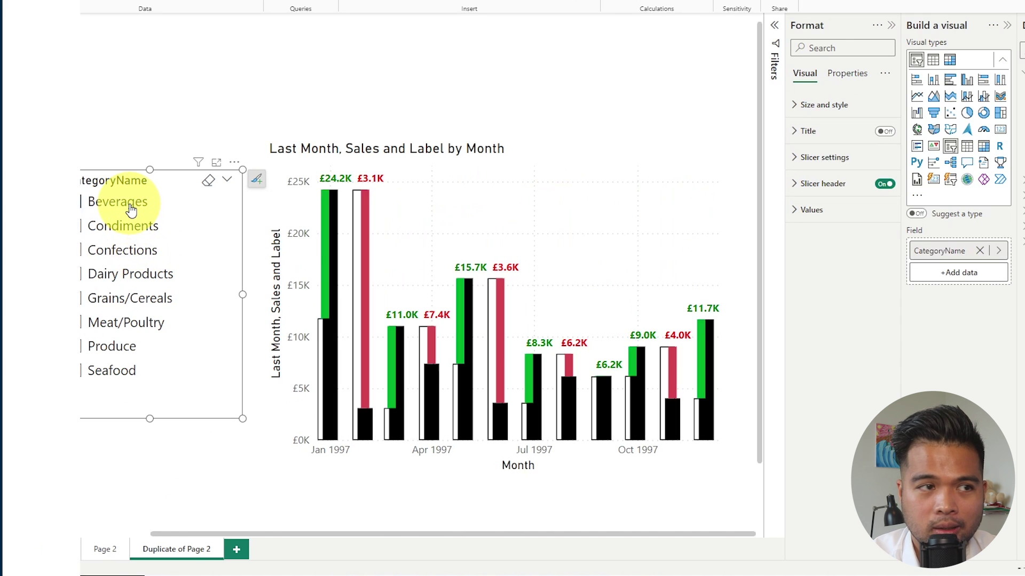